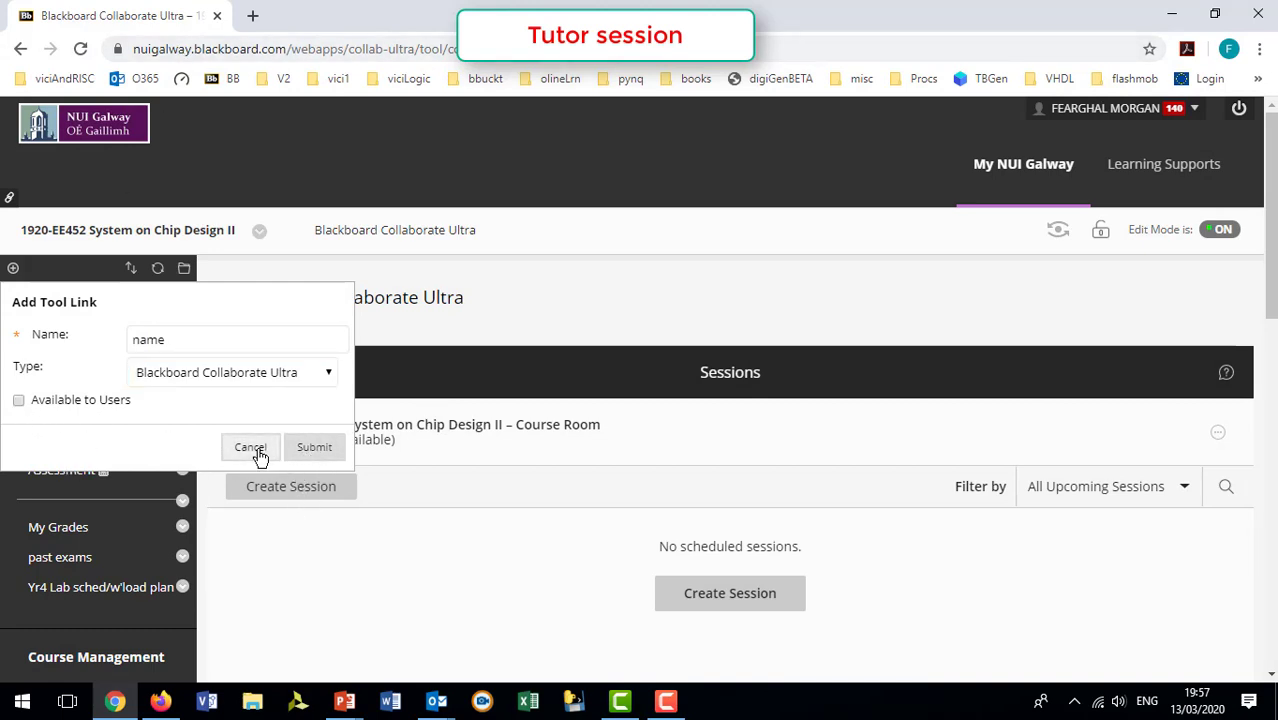
Dismiss the Add Tool Link form, start creating a Collaborate session, and review its event details and session settings.
{"action": "left_click", "coordinate": [254, 450]}
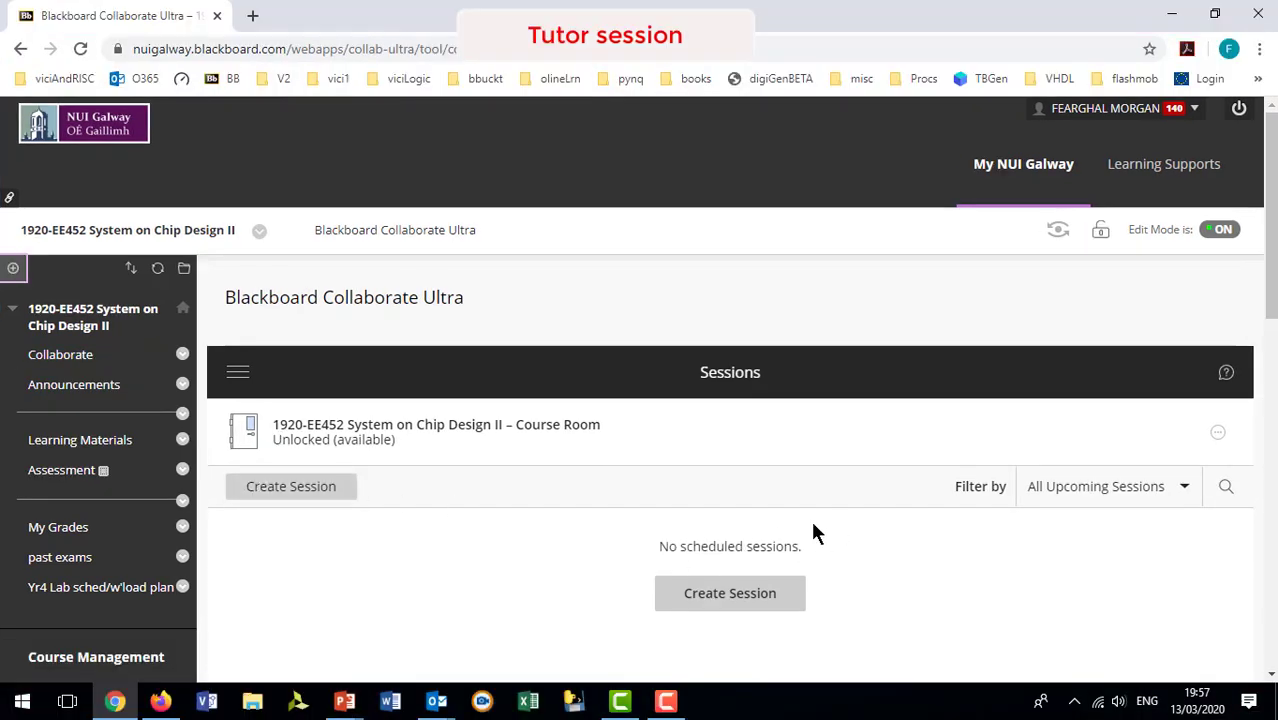
{"action": "left_click", "coordinate": [289, 490]}
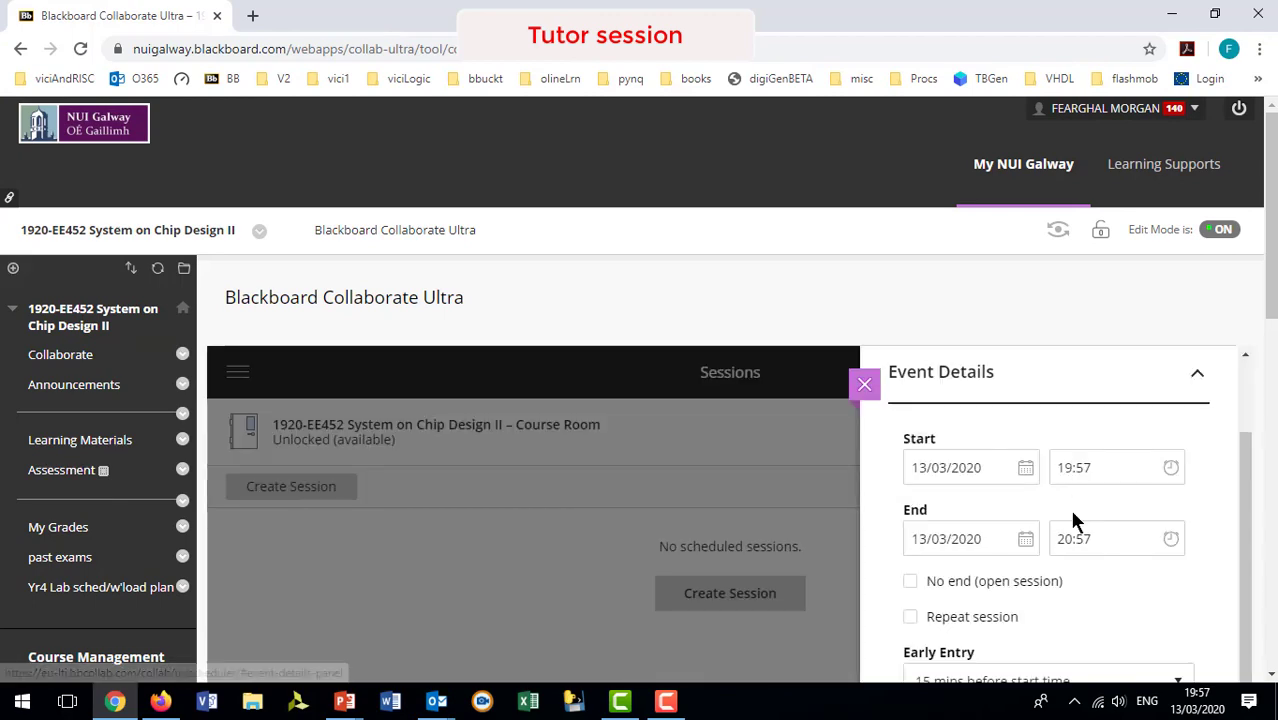
{"action": "scroll", "coordinate": [1072, 522], "scroll_direction": "down", "scroll_amount": 2}
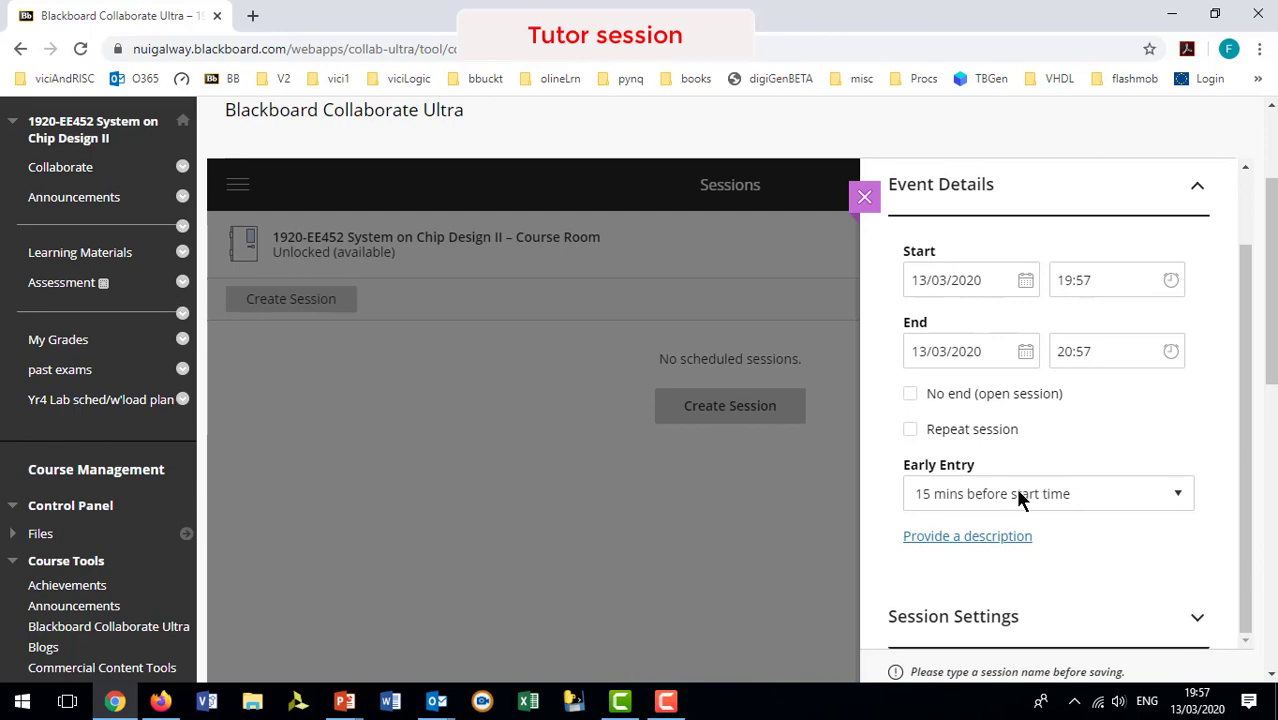
{"action": "scroll", "coordinate": [1015, 487], "scroll_direction": "down", "scroll_amount": 3}
{"action": "left_click", "coordinate": [1195, 338]}
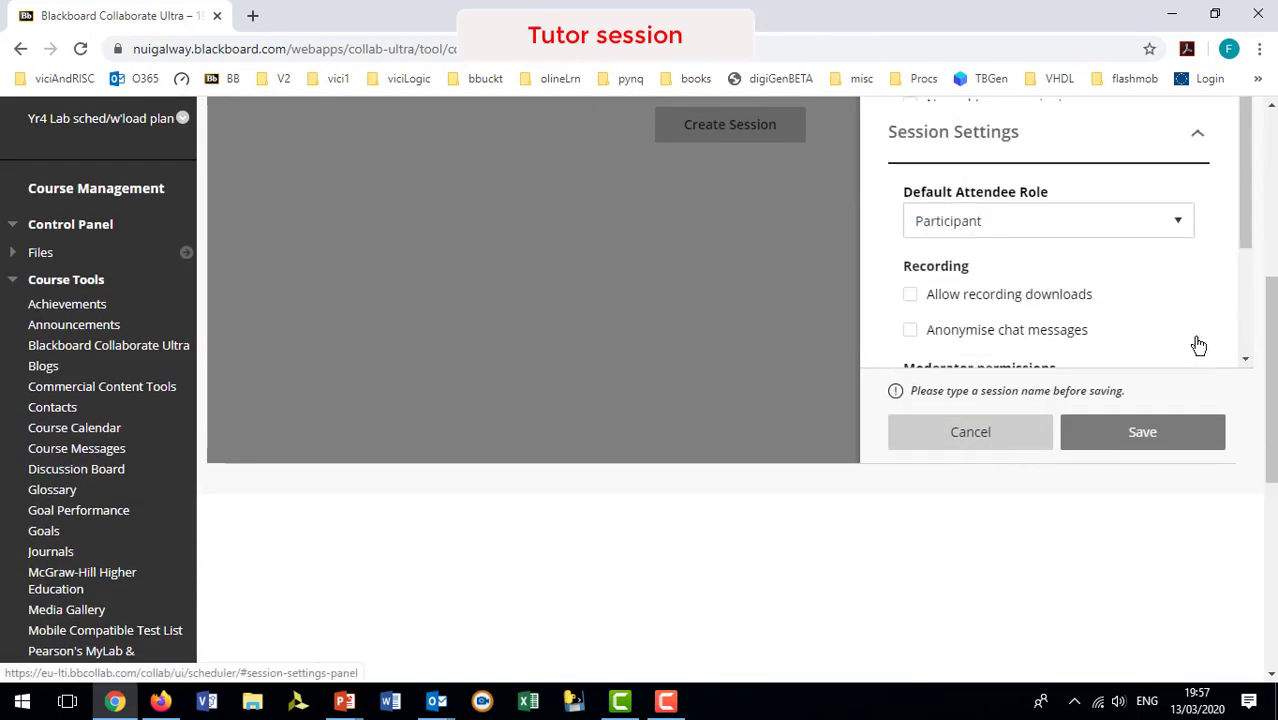
{"action": "scroll", "coordinate": [1090, 278], "scroll_direction": "down", "scroll_amount": 2}
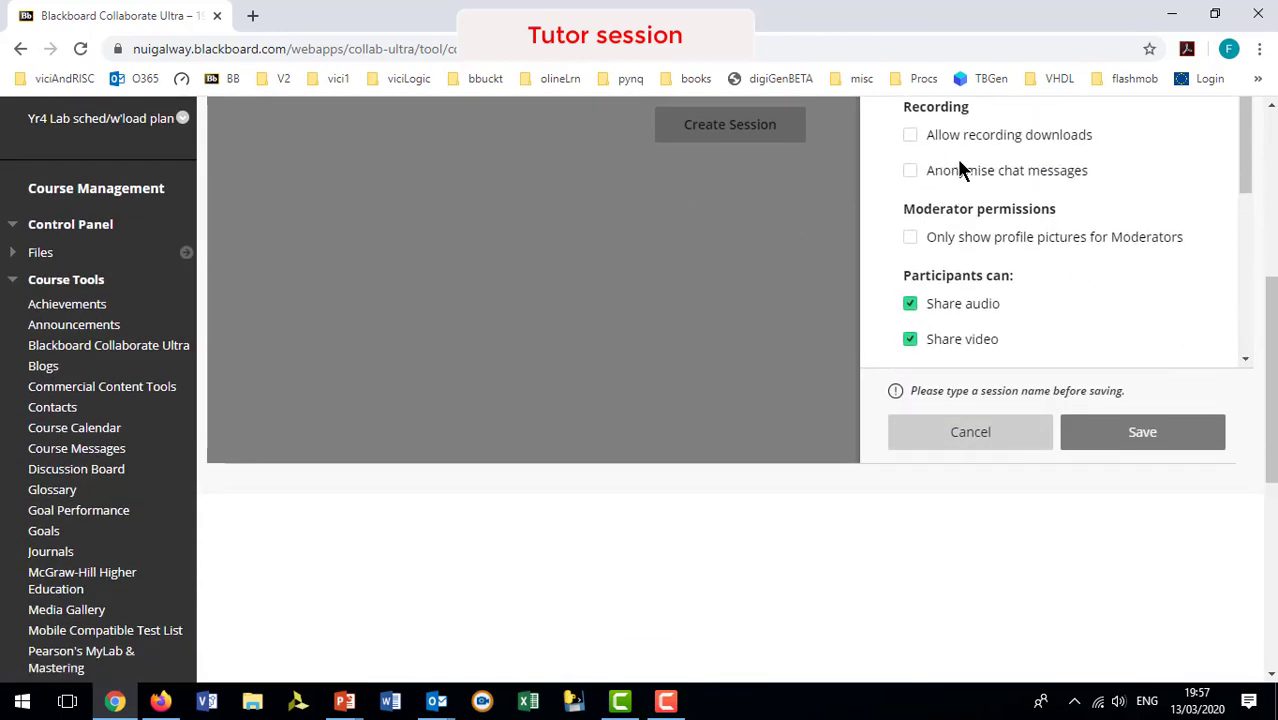
{"action": "scroll", "coordinate": [962, 181], "scroll_direction": "down", "scroll_amount": 2}
{"action": "scroll", "coordinate": [984, 290], "scroll_direction": "up", "scroll_amount": 3}
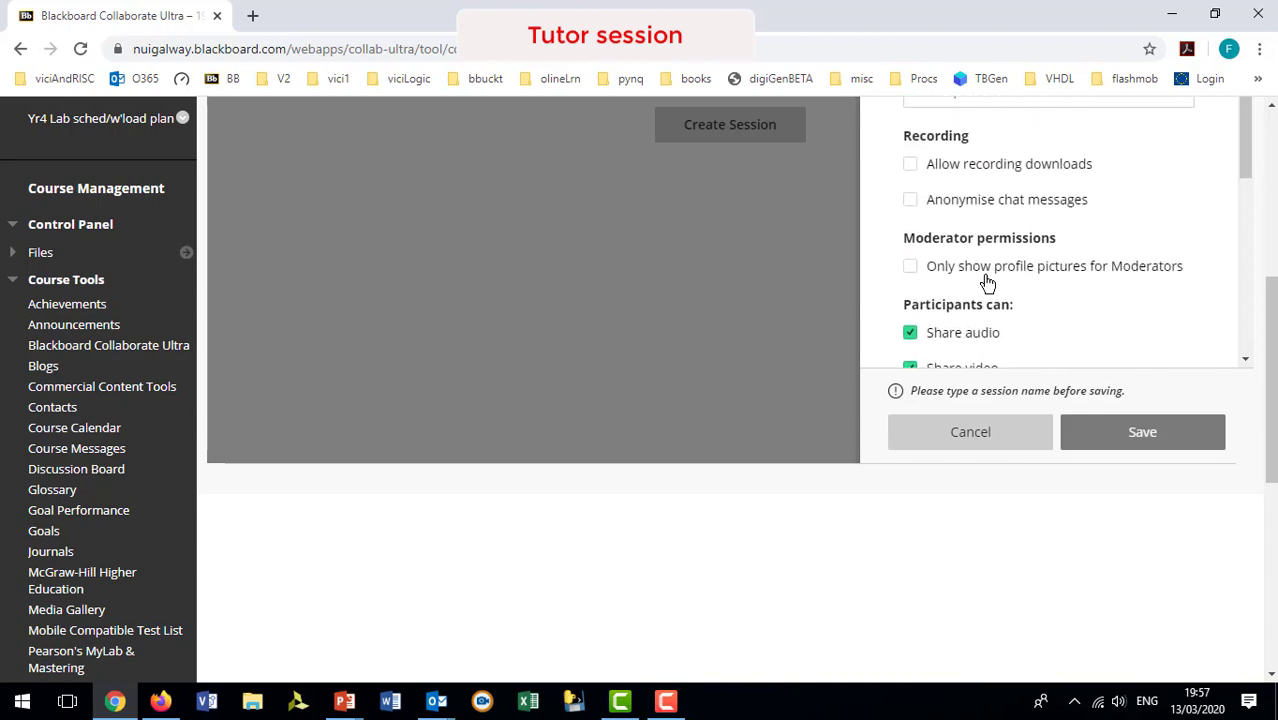
{"action": "scroll", "coordinate": [987, 283], "scroll_direction": "up", "scroll_amount": 6}
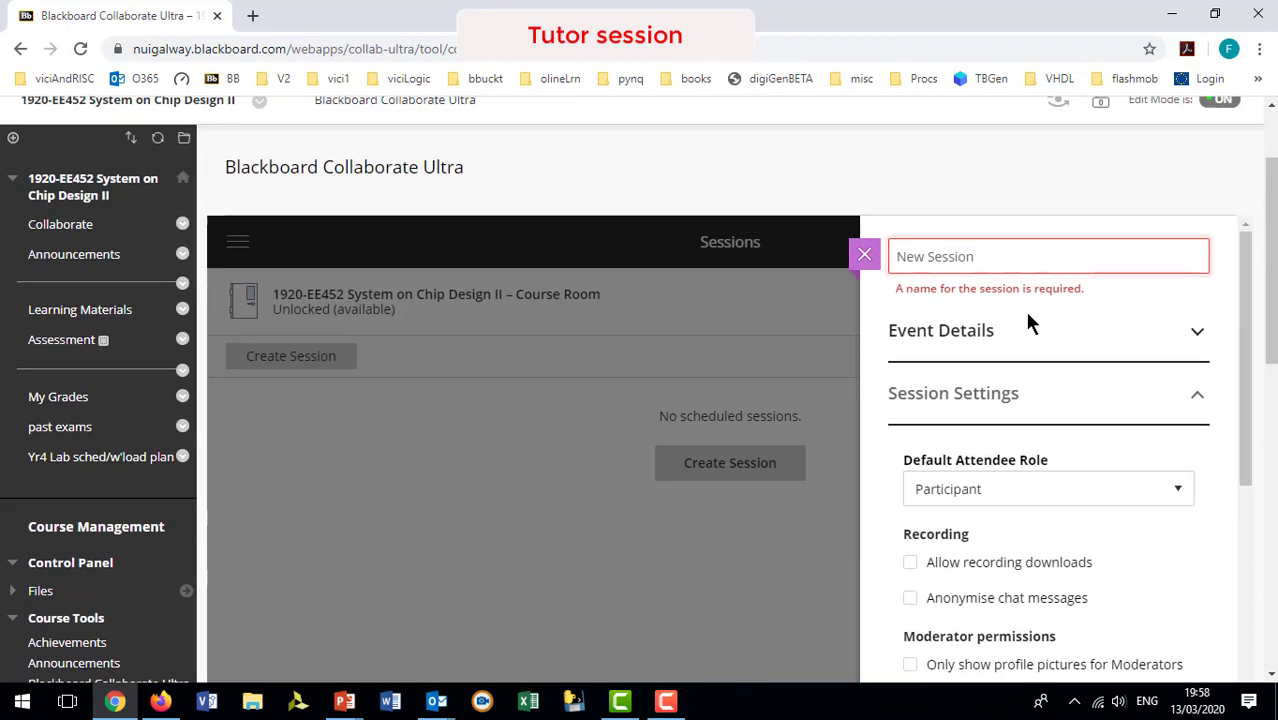
Name the new session "session 1" and save it.
{"action": "scroll", "coordinate": [1028, 322], "scroll_direction": "up", "scroll_amount": 2}
{"action": "left_click", "coordinate": [927, 386]}
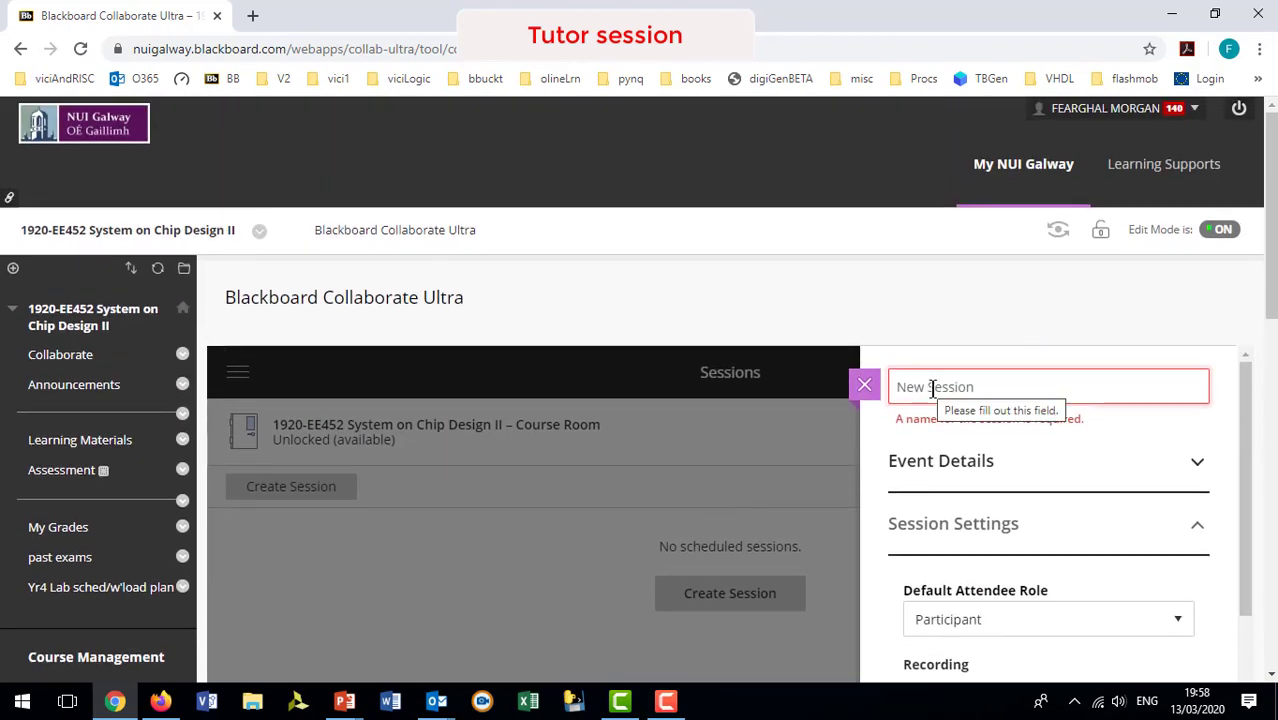
{"action": "scroll", "coordinate": [960, 392], "scroll_direction": "down", "scroll_amount": 3}
{"action": "type", "text": "session 1"}
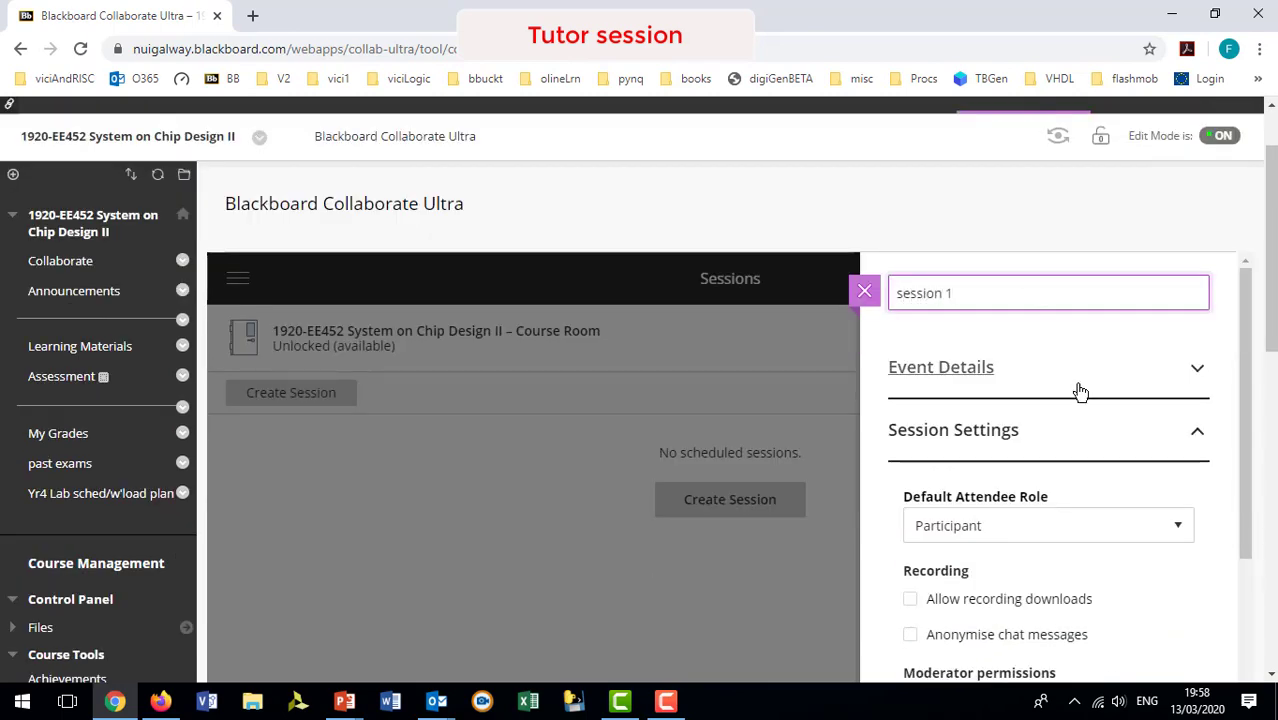
{"action": "key", "text": "Return"}
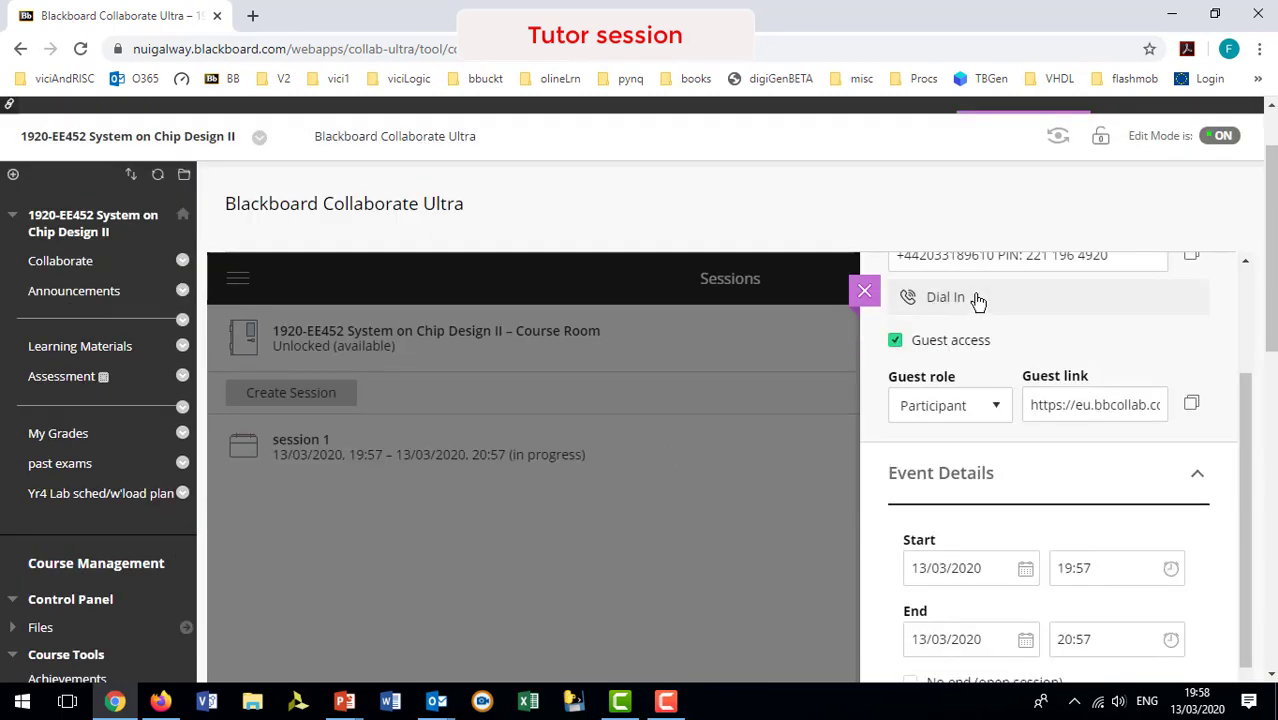
Copy the guest link of session 1 and close its details.
{"action": "scroll", "coordinate": [1005, 280], "scroll_direction": "up", "scroll_amount": 1}
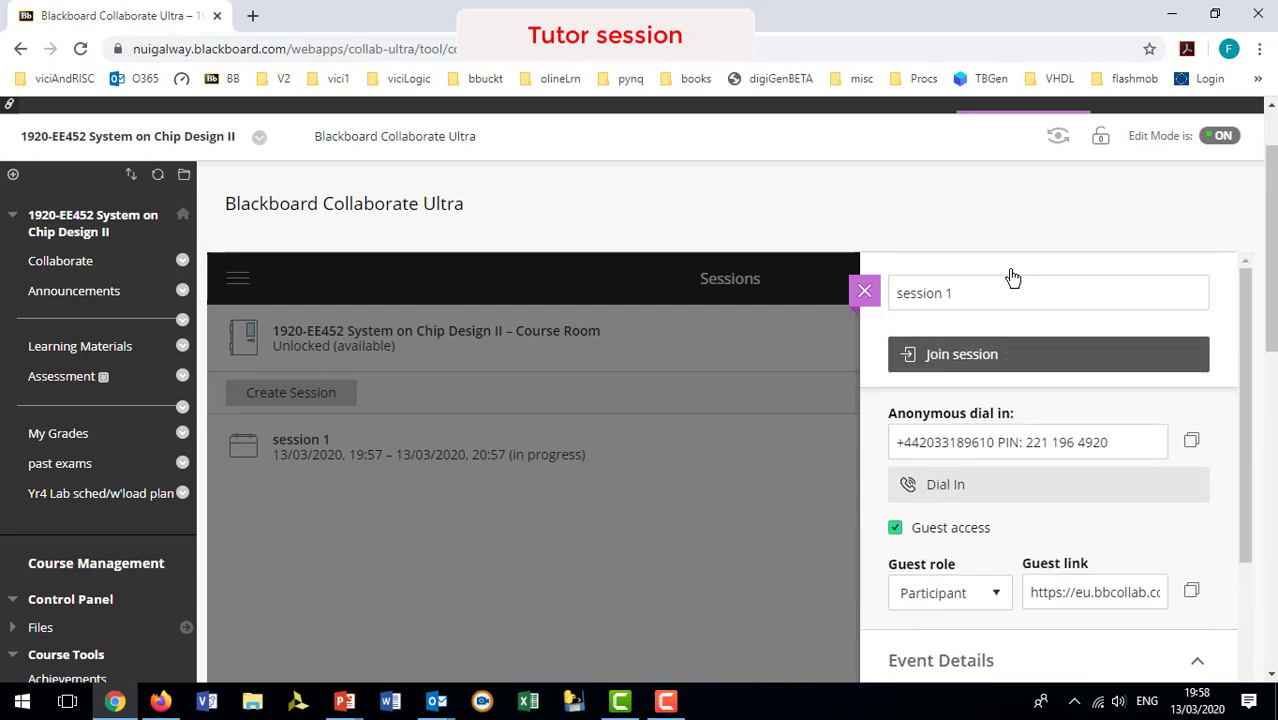
{"action": "left_click", "coordinate": [1068, 592]}
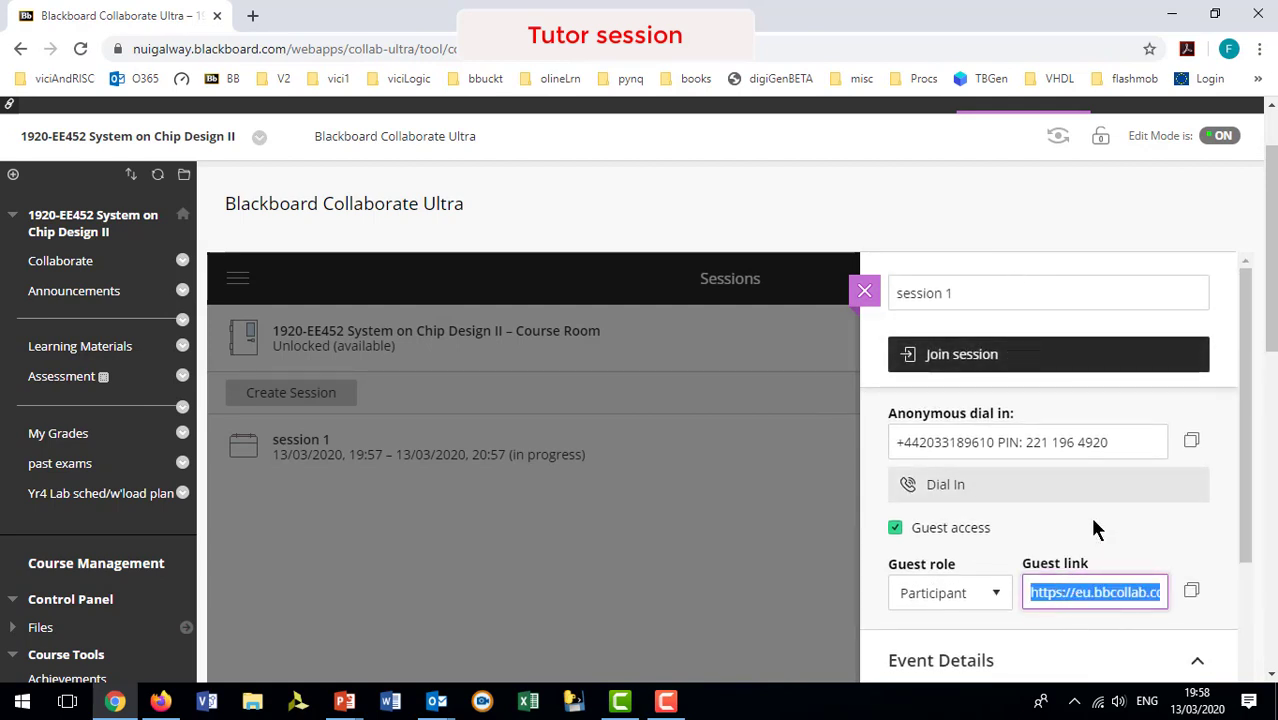
{"action": "left_click", "coordinate": [1191, 592]}
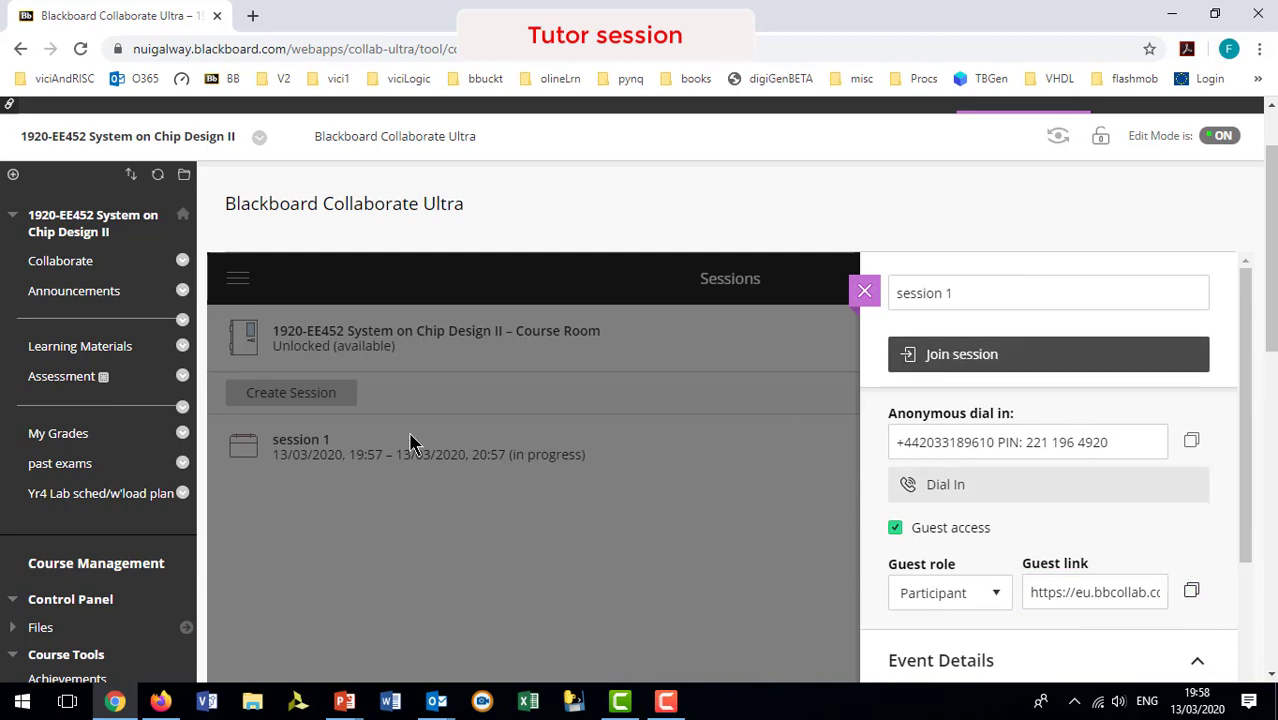
{"action": "left_click", "coordinate": [864, 290]}
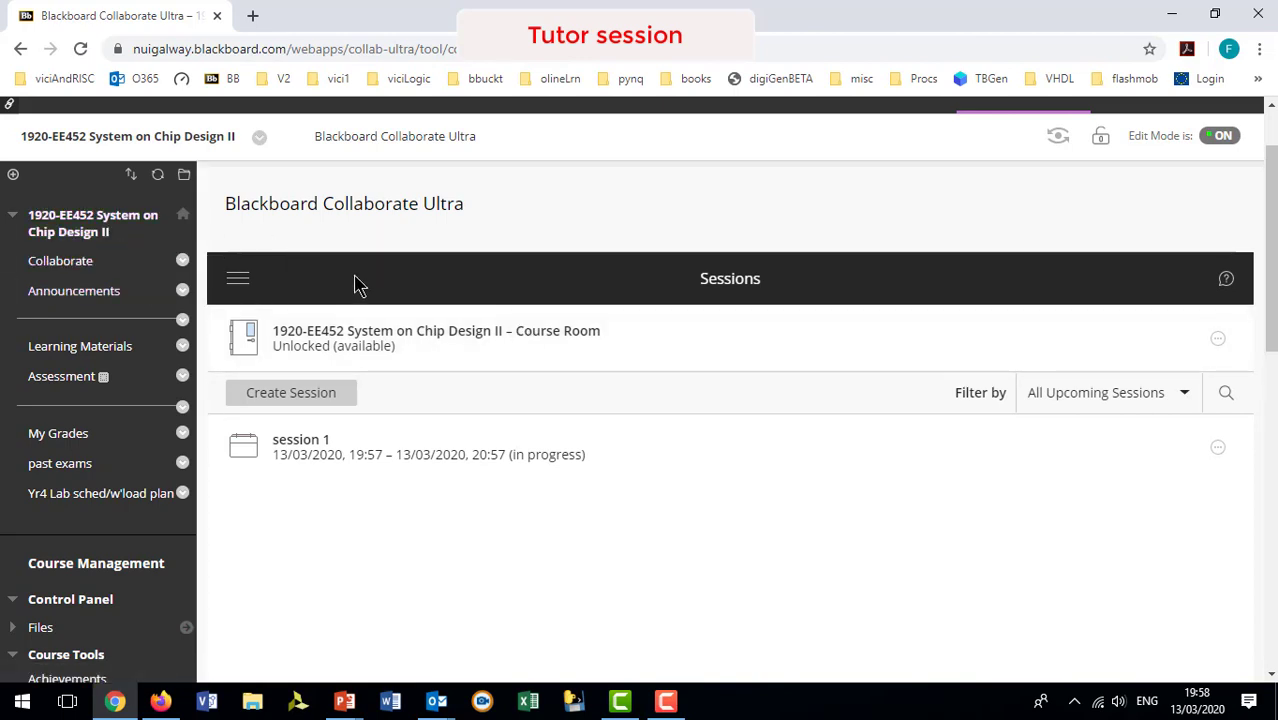
Open the details of the System on Chip Design II course room and select its guest link.
{"action": "left_click", "coordinate": [472, 342]}
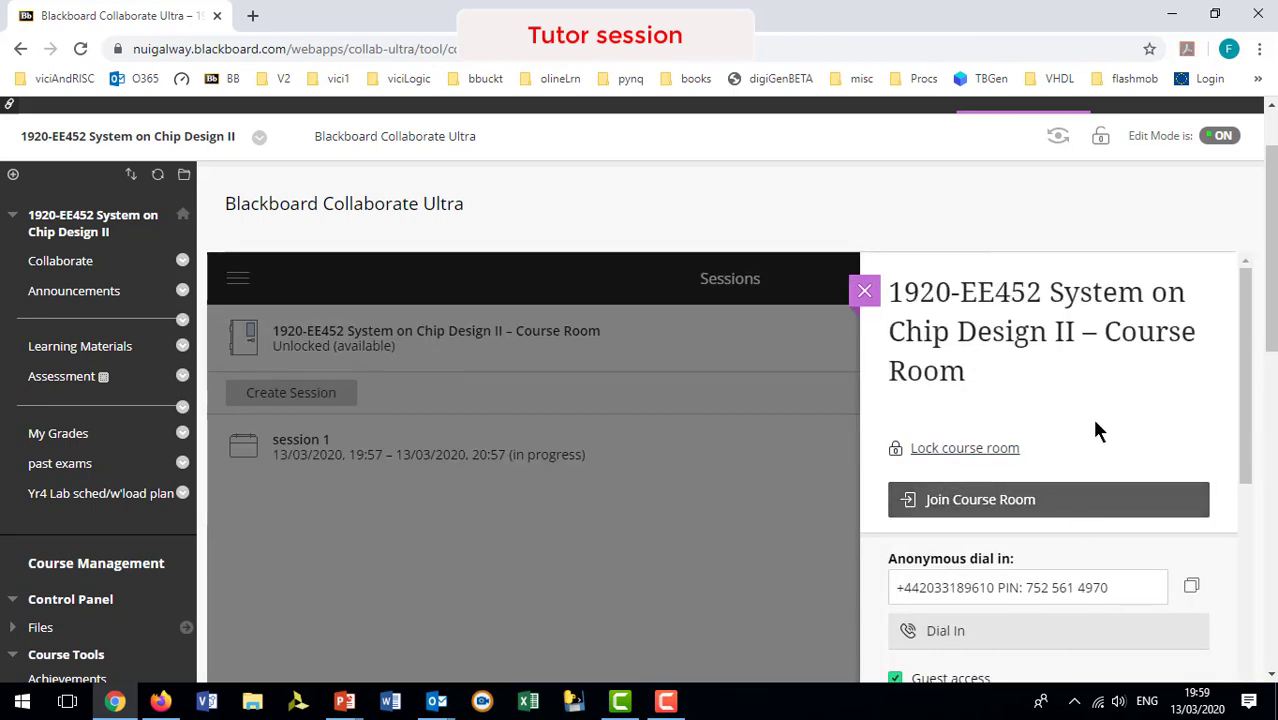
{"action": "scroll", "coordinate": [1095, 430], "scroll_direction": "down", "scroll_amount": 3}
{"action": "scroll", "coordinate": [1077, 401], "scroll_direction": "up", "scroll_amount": 1}
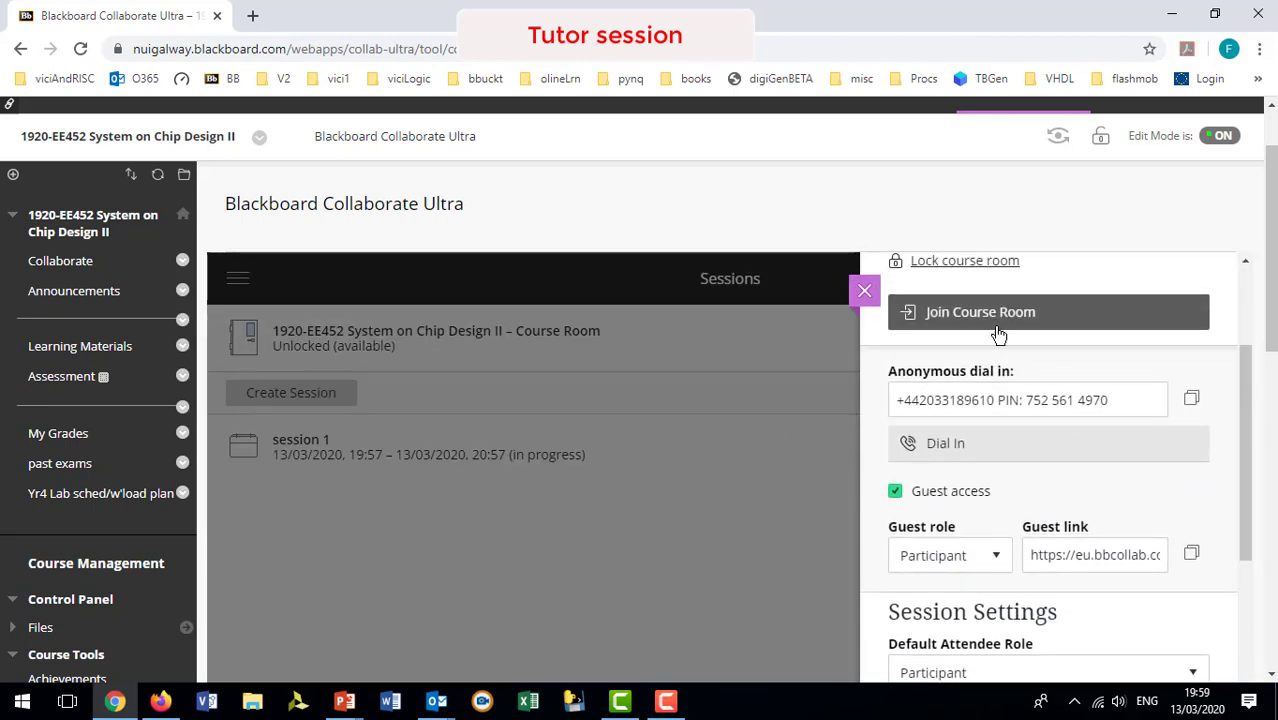
{"action": "left_click", "coordinate": [1063, 553]}
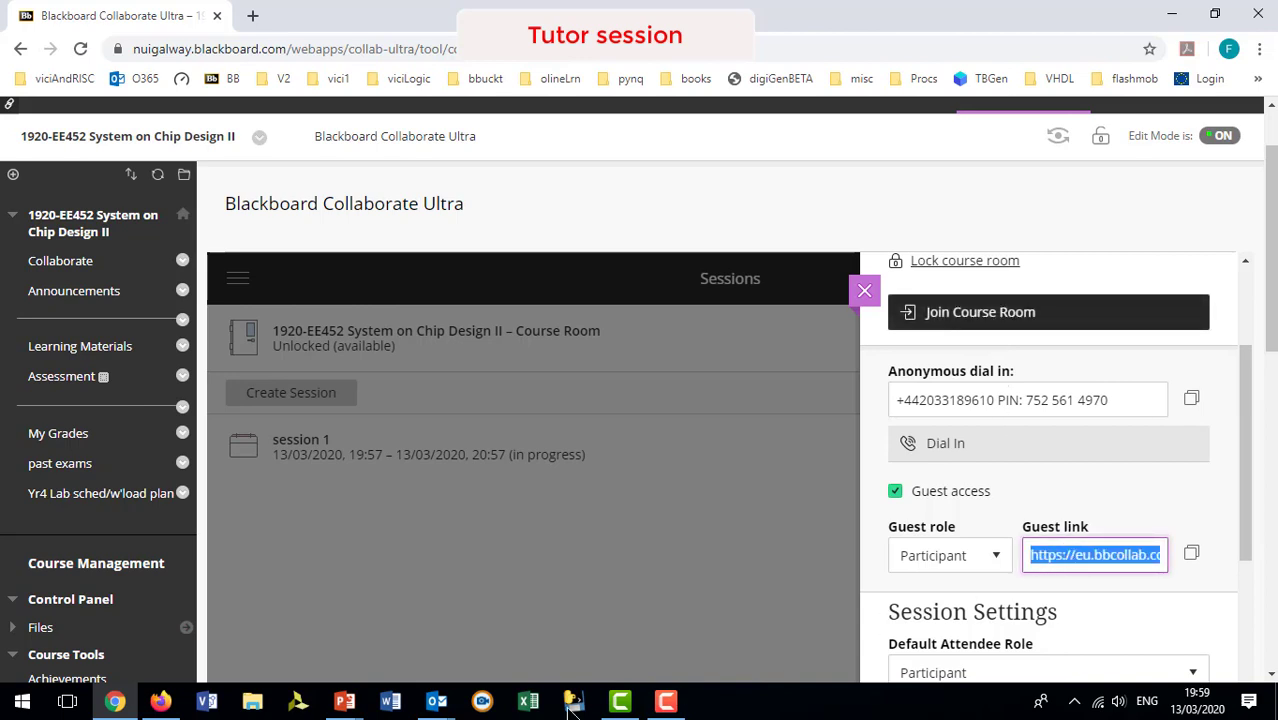
Switch to Outlook, open the "Blackboard Collaborate Ultra link" e-mail, and follow its link to join the course room as guest participant1.
{"action": "left_click", "coordinate": [437, 702]}
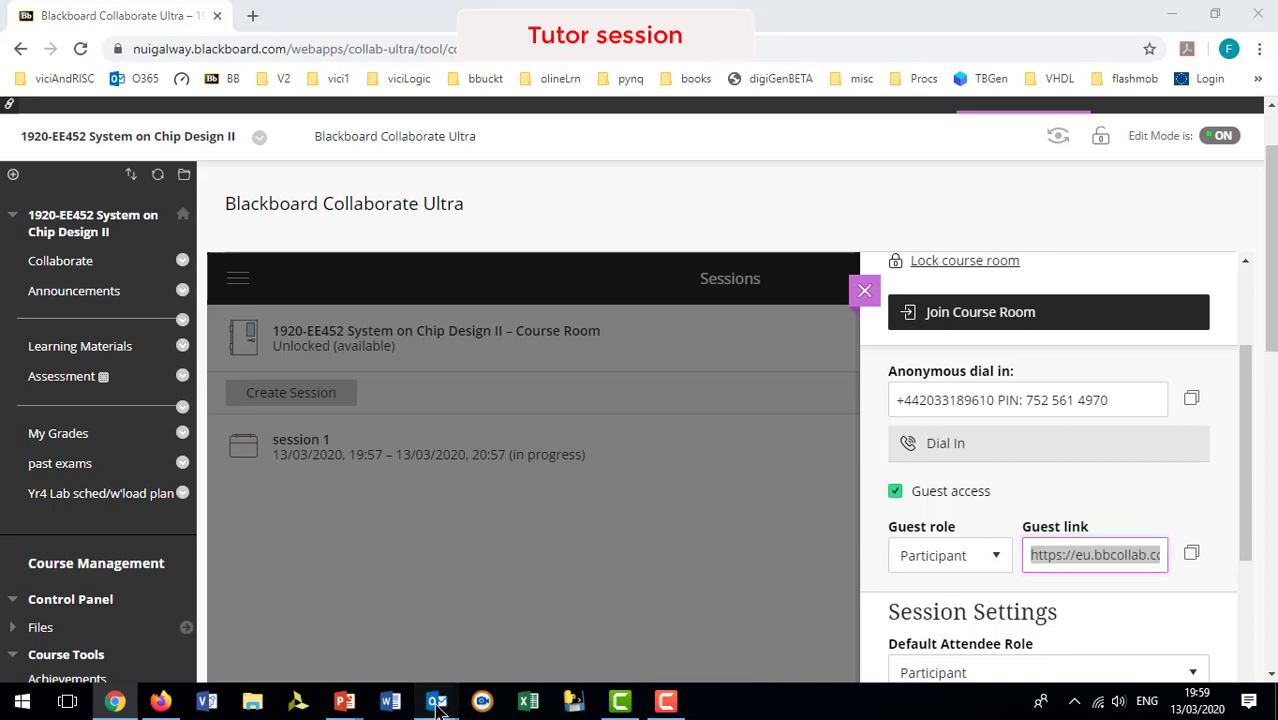
{"action": "left_click", "coordinate": [469, 635]}
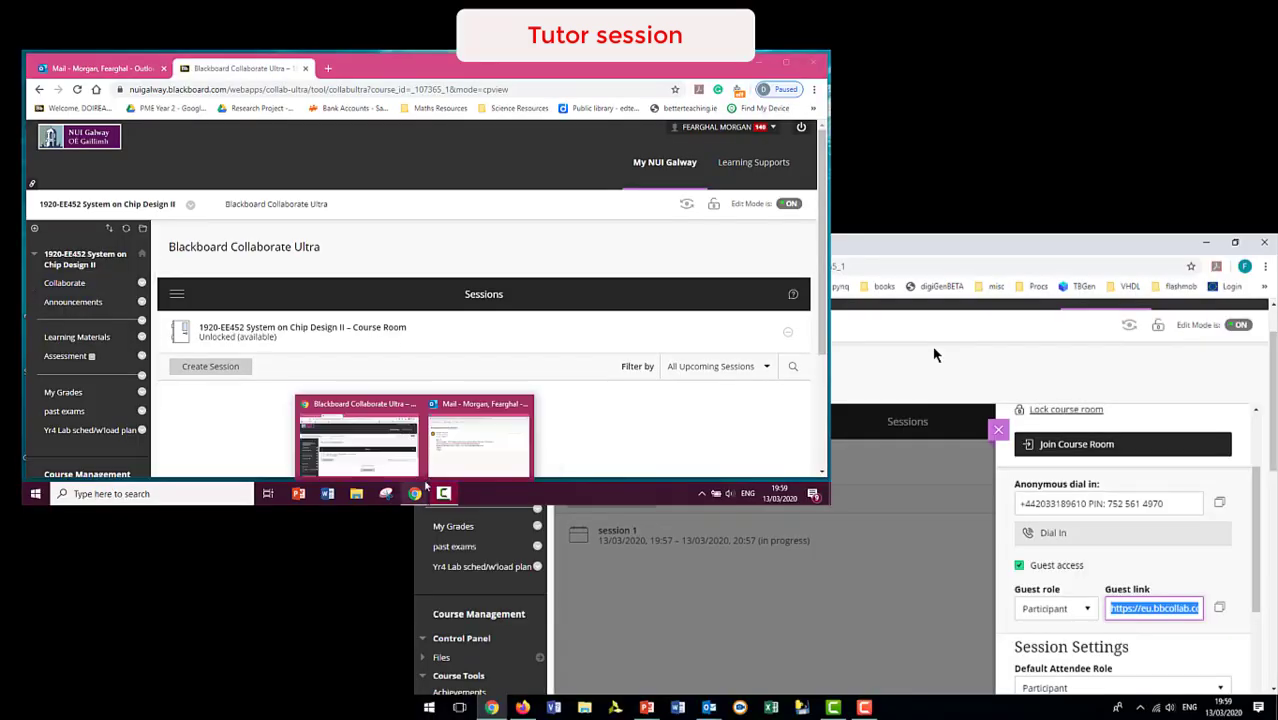
{"action": "left_click", "coordinate": [452, 455]}
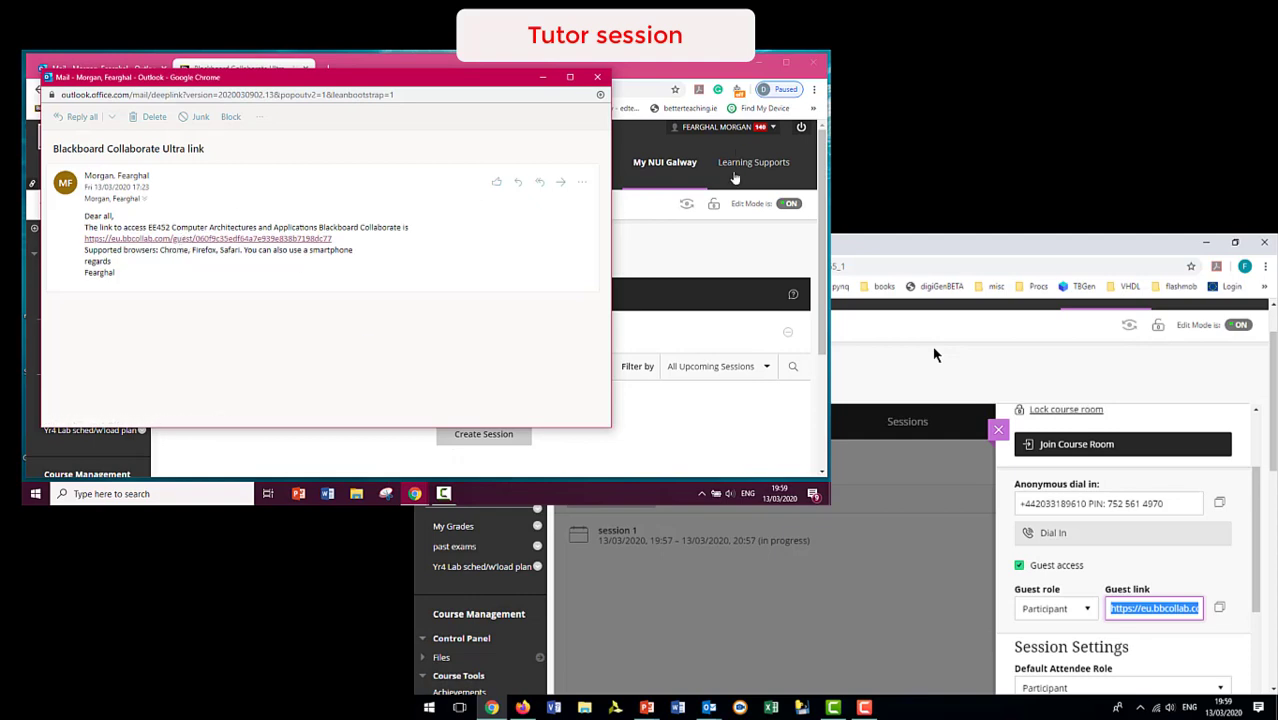
{"action": "left_click", "coordinate": [612, 247]}
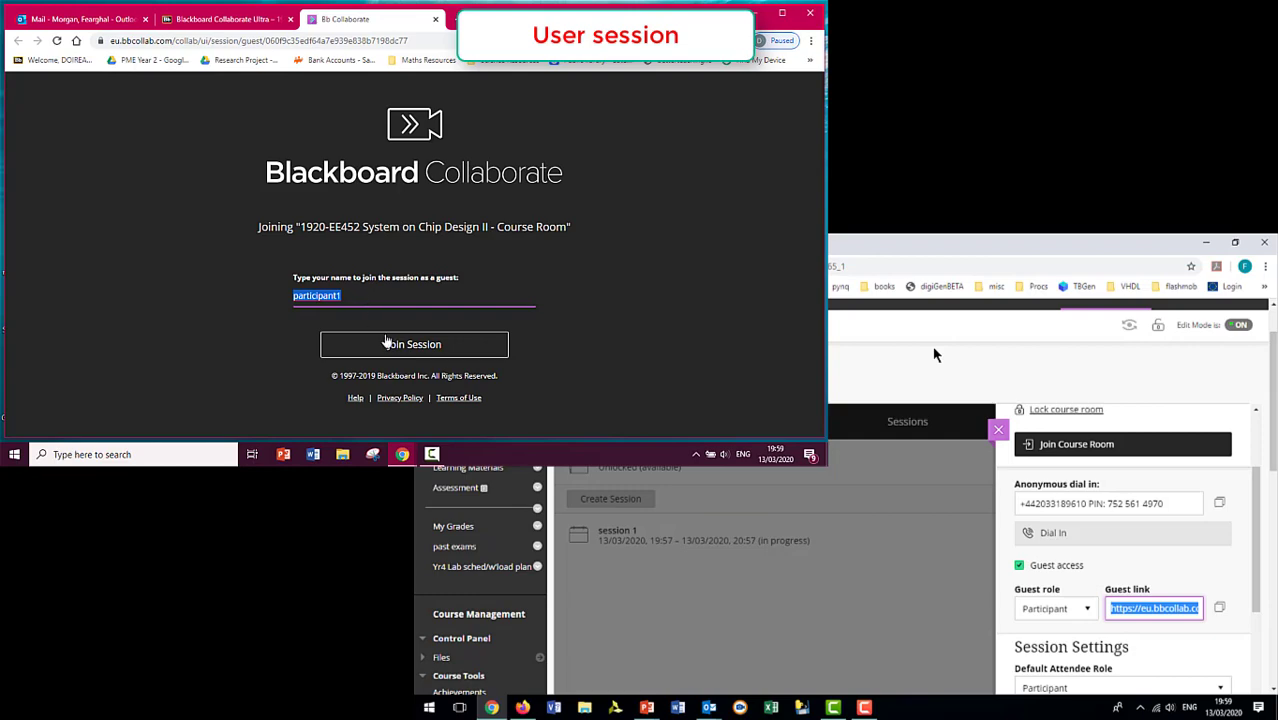
{"action": "left_click", "coordinate": [388, 344]}
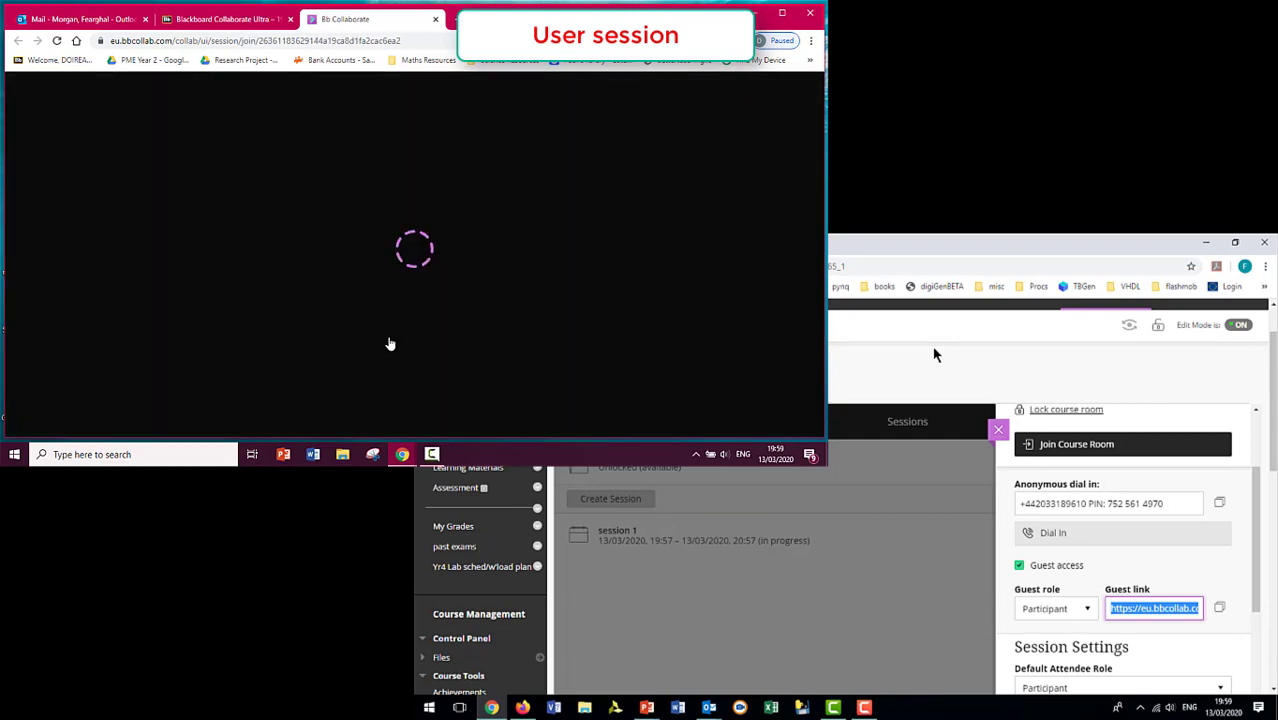
Join the course room as tutor and start recording the session, checking the session menu for the option to stop recording.
{"action": "left_click", "coordinate": [1040, 445]}
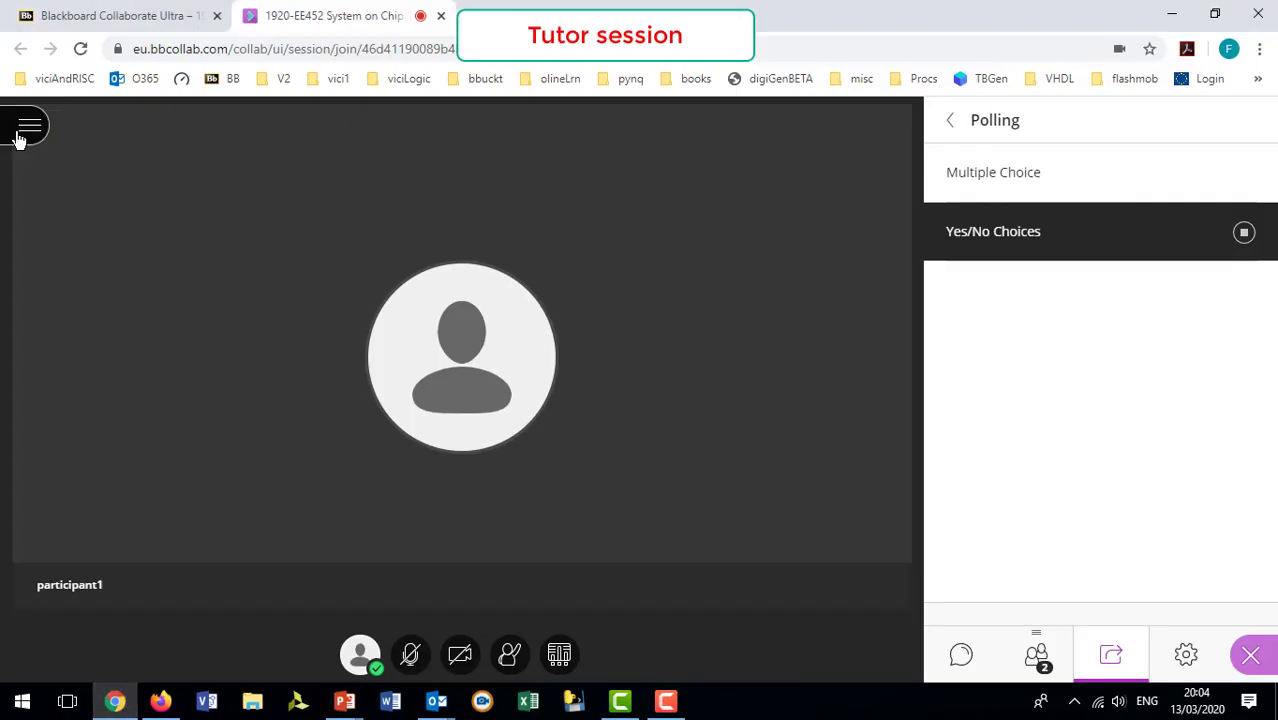
{"action": "left_click", "coordinate": [21, 134]}
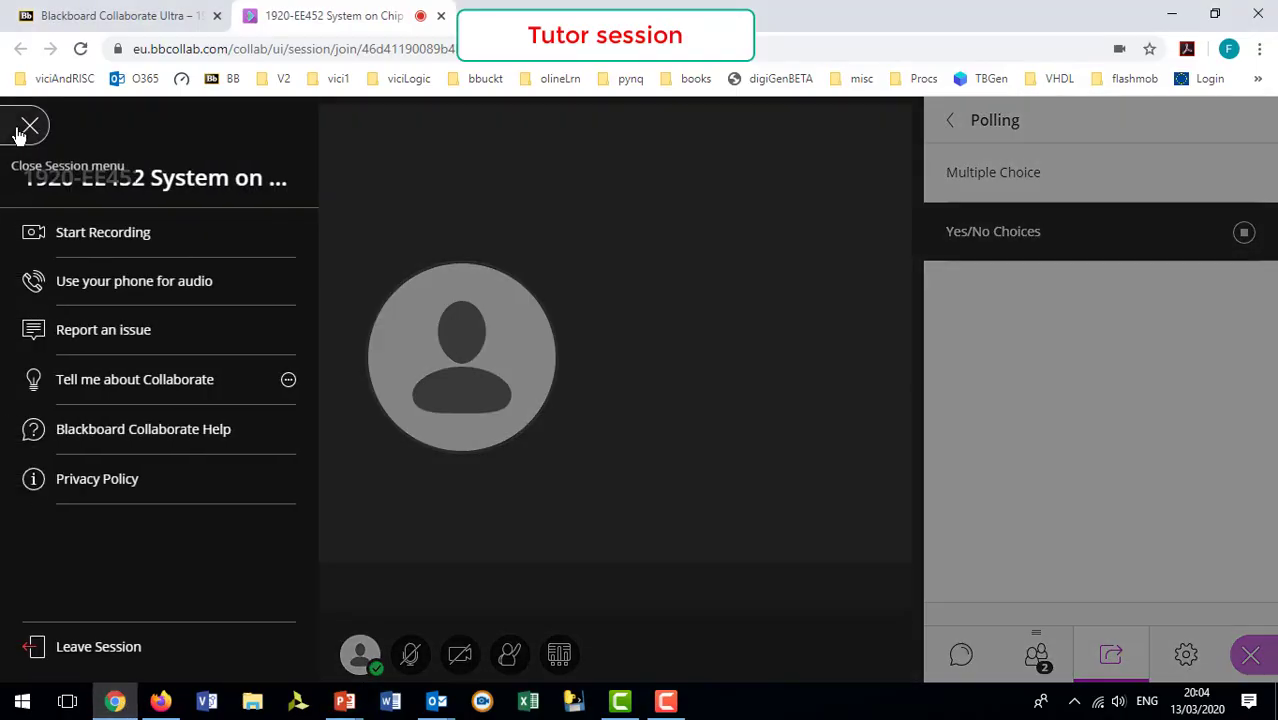
{"action": "left_click", "coordinate": [77, 238]}
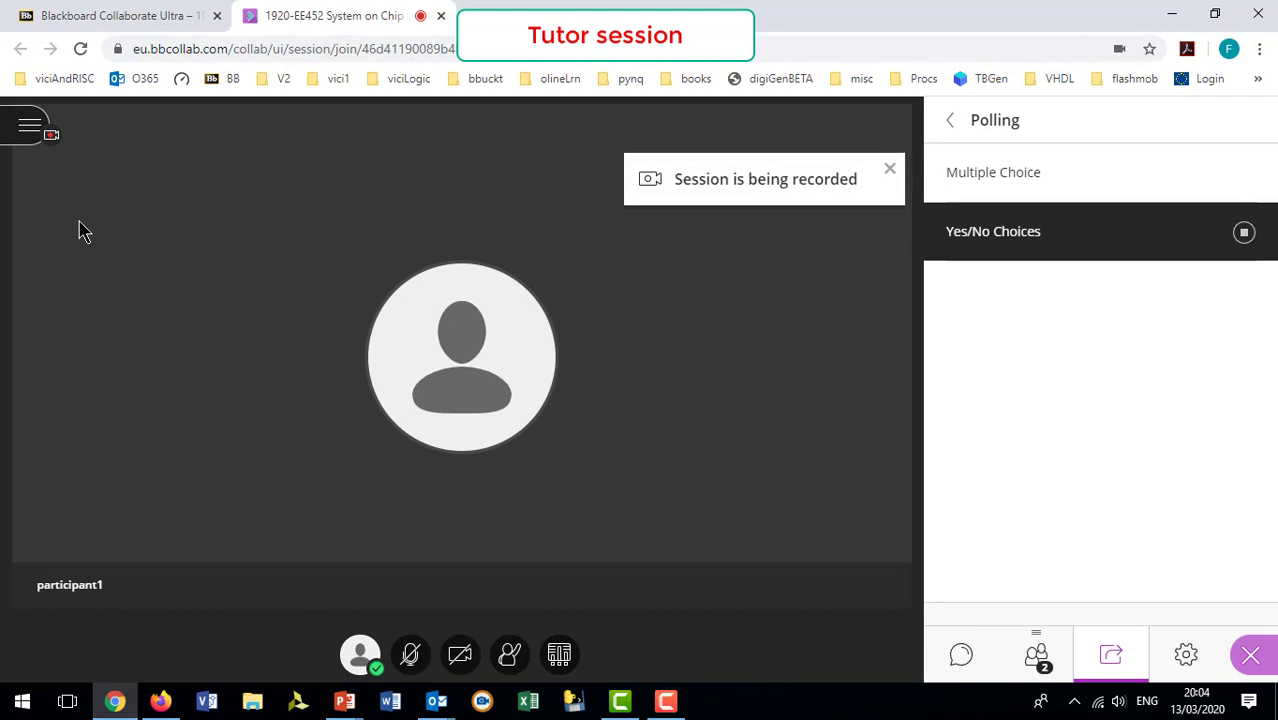
{"action": "left_click", "coordinate": [36, 130]}
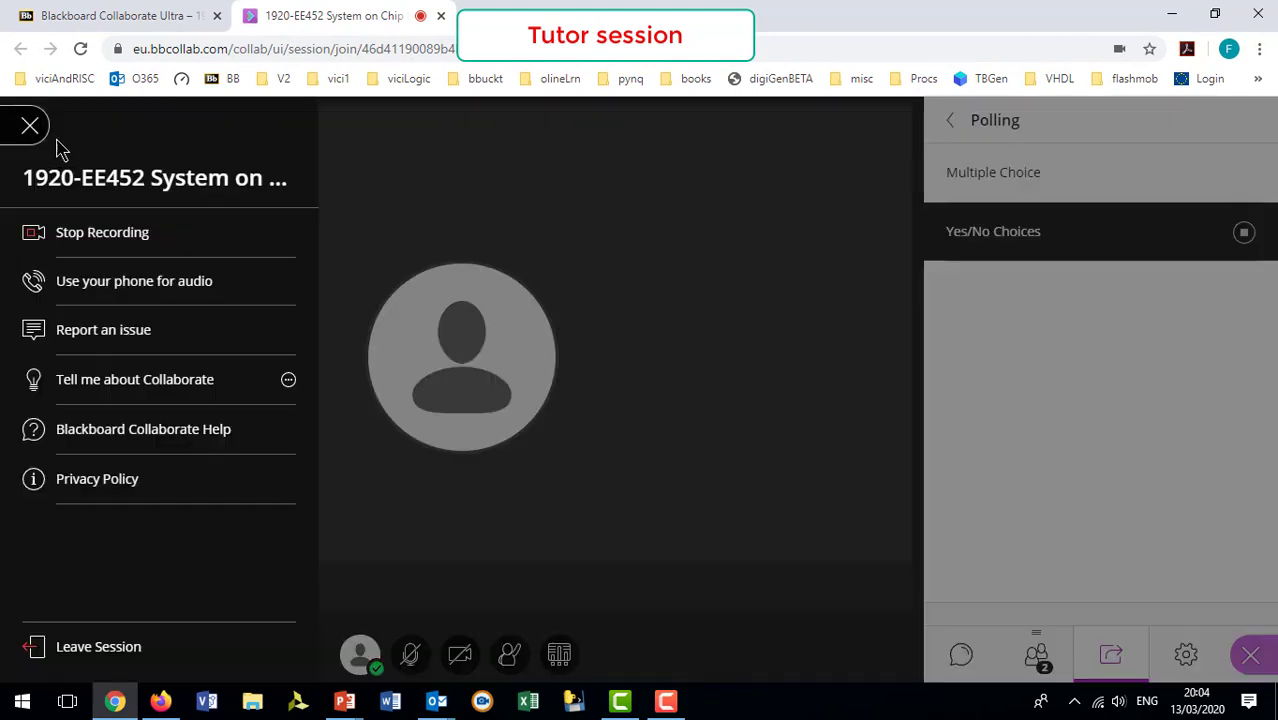
{"action": "left_click", "coordinate": [31, 132]}
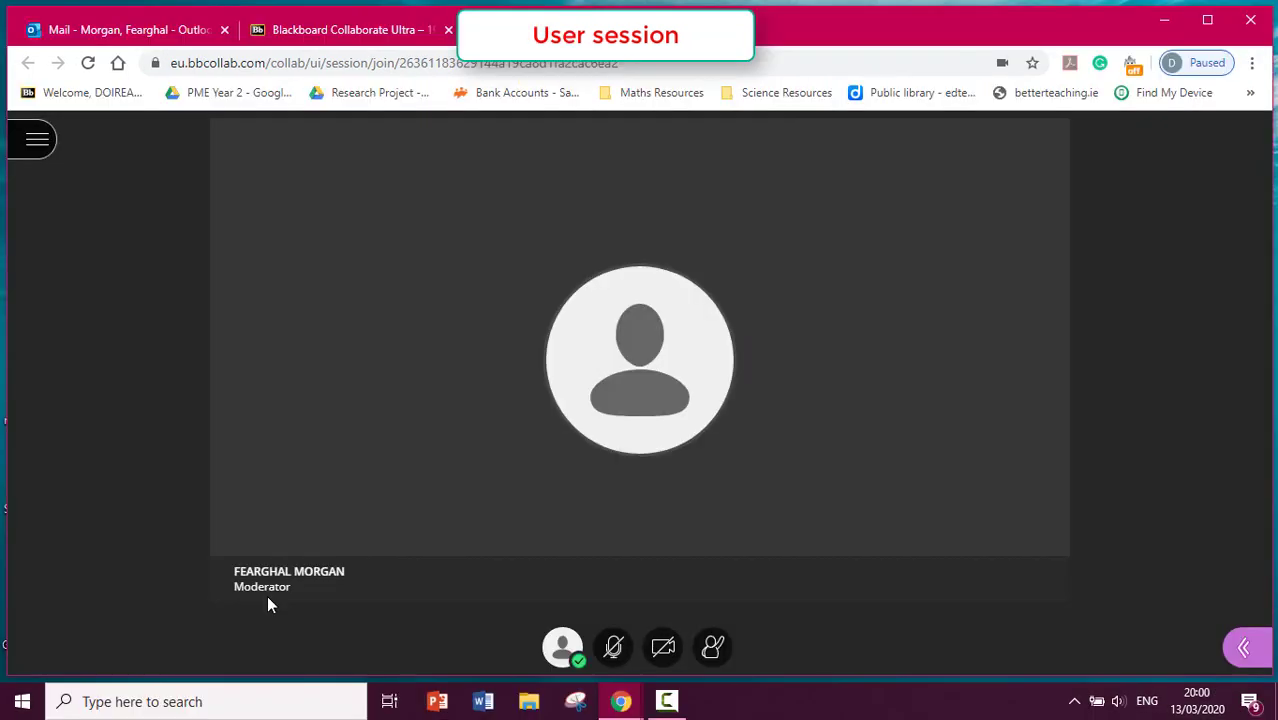
In the participant's session, check the status and feedback options and try the audio and video sharing controls, cancelling the video preview.
{"action": "left_click", "coordinate": [564, 649]}
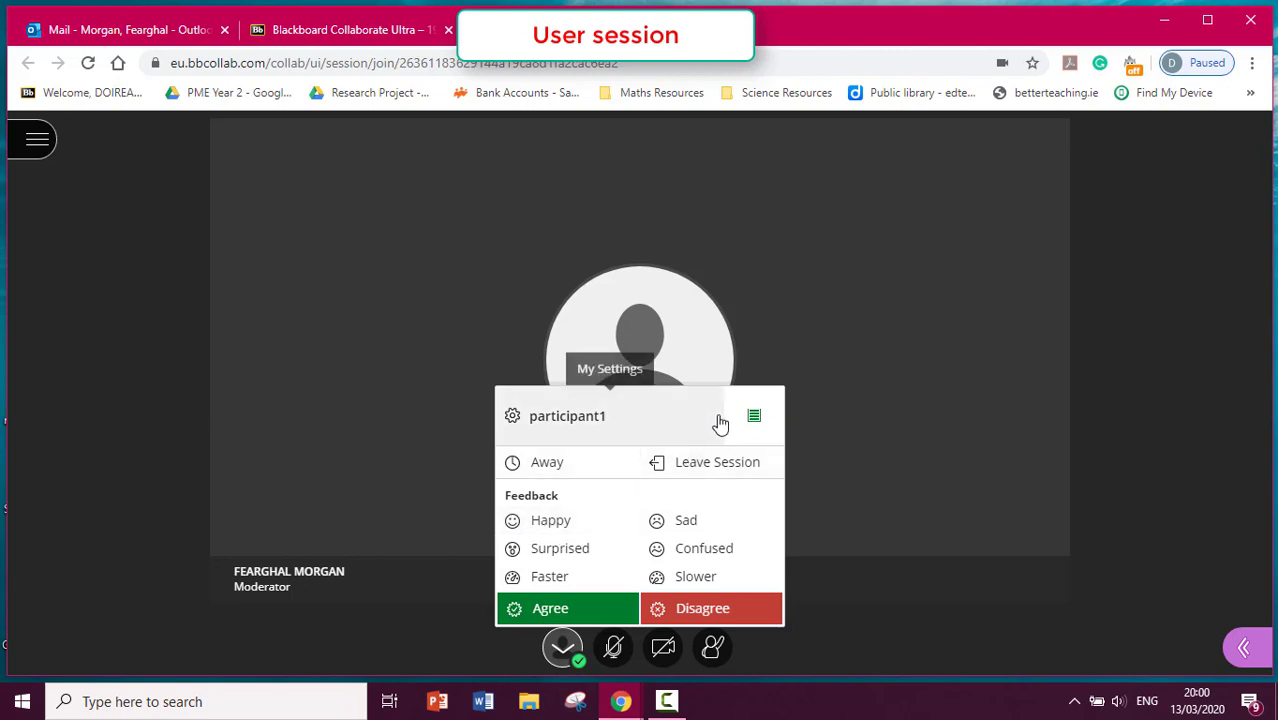
{"action": "mouse_move", "coordinate": [745, 420]}
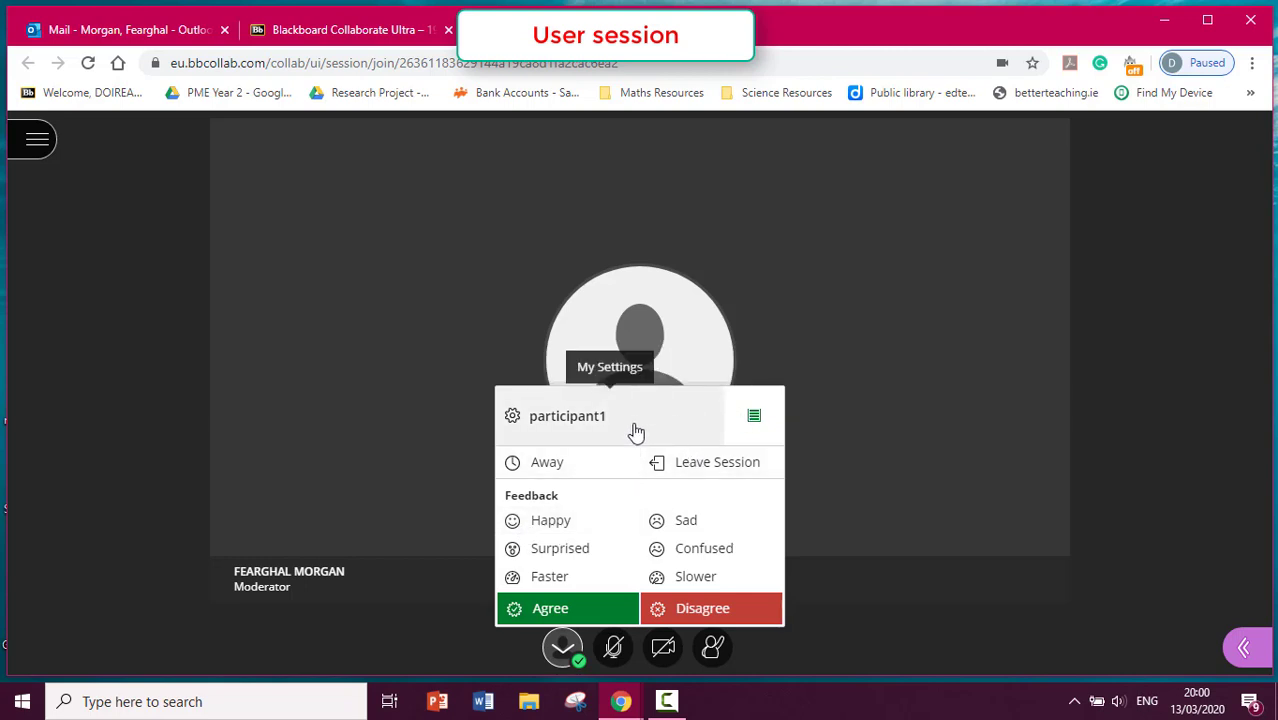
{"action": "left_click", "coordinate": [619, 652]}
{"action": "left_click", "coordinate": [616, 650]}
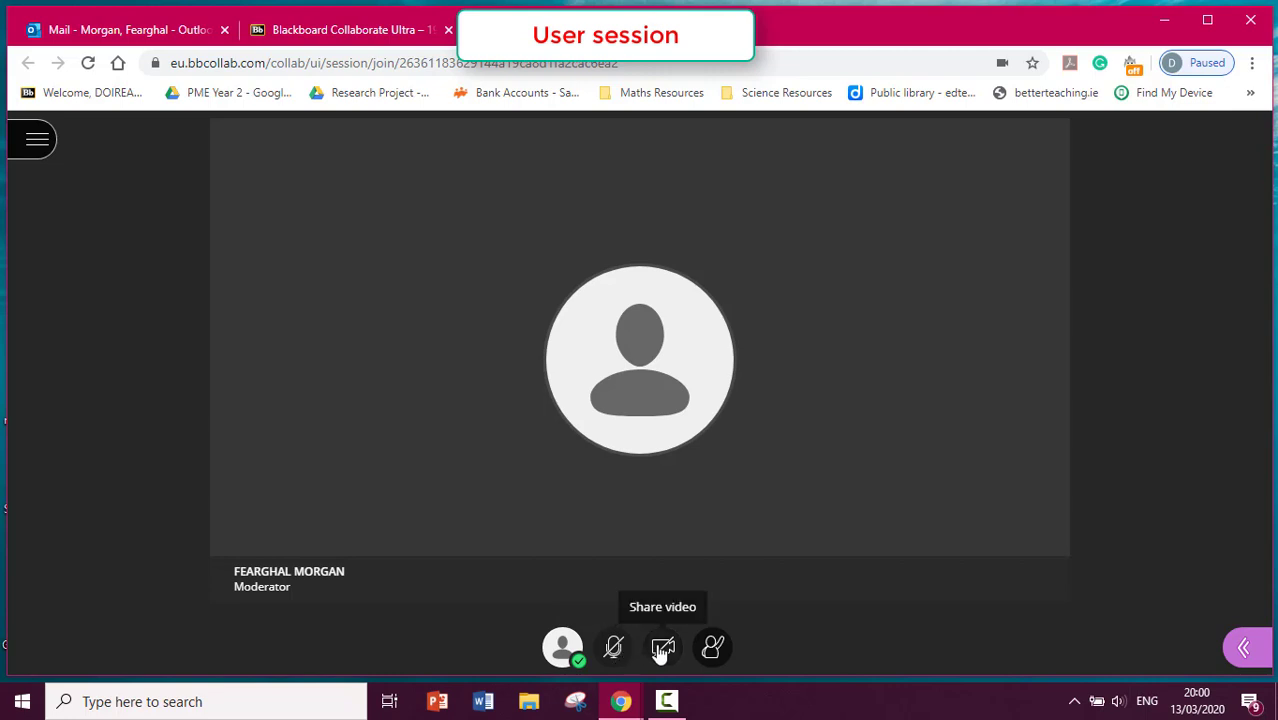
{"action": "left_click", "coordinate": [663, 649]}
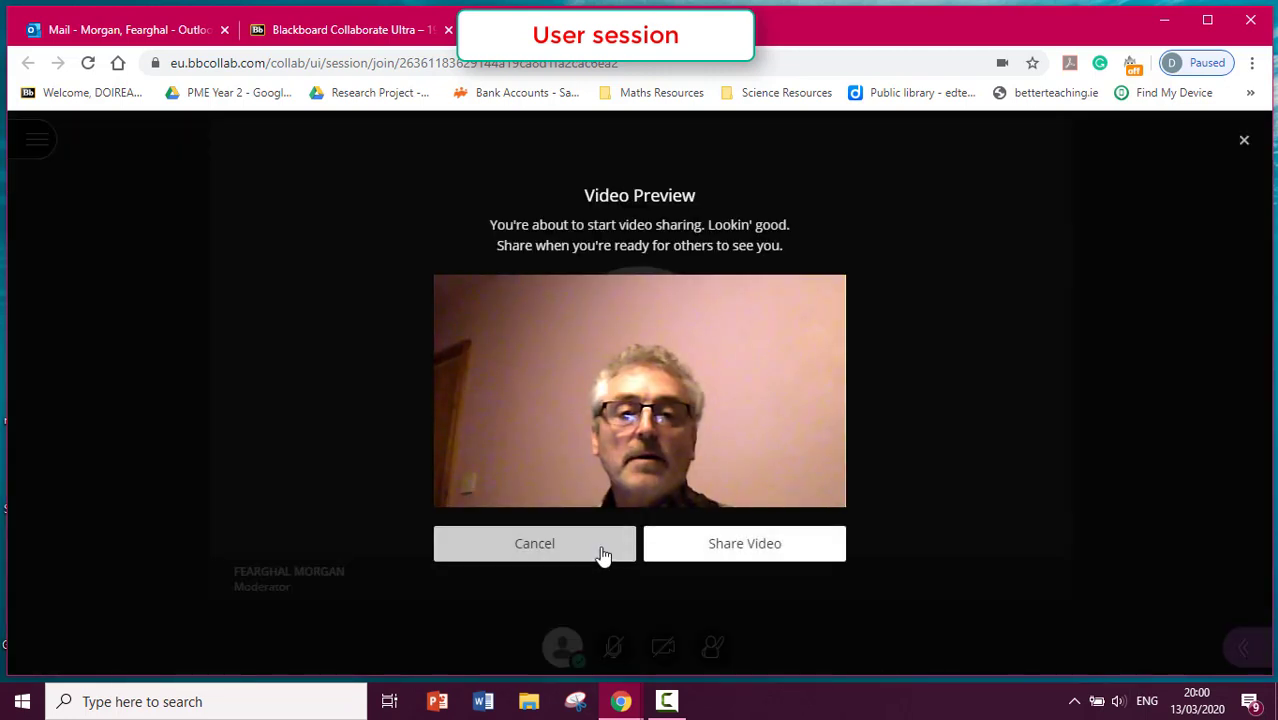
{"action": "left_click", "coordinate": [603, 555]}
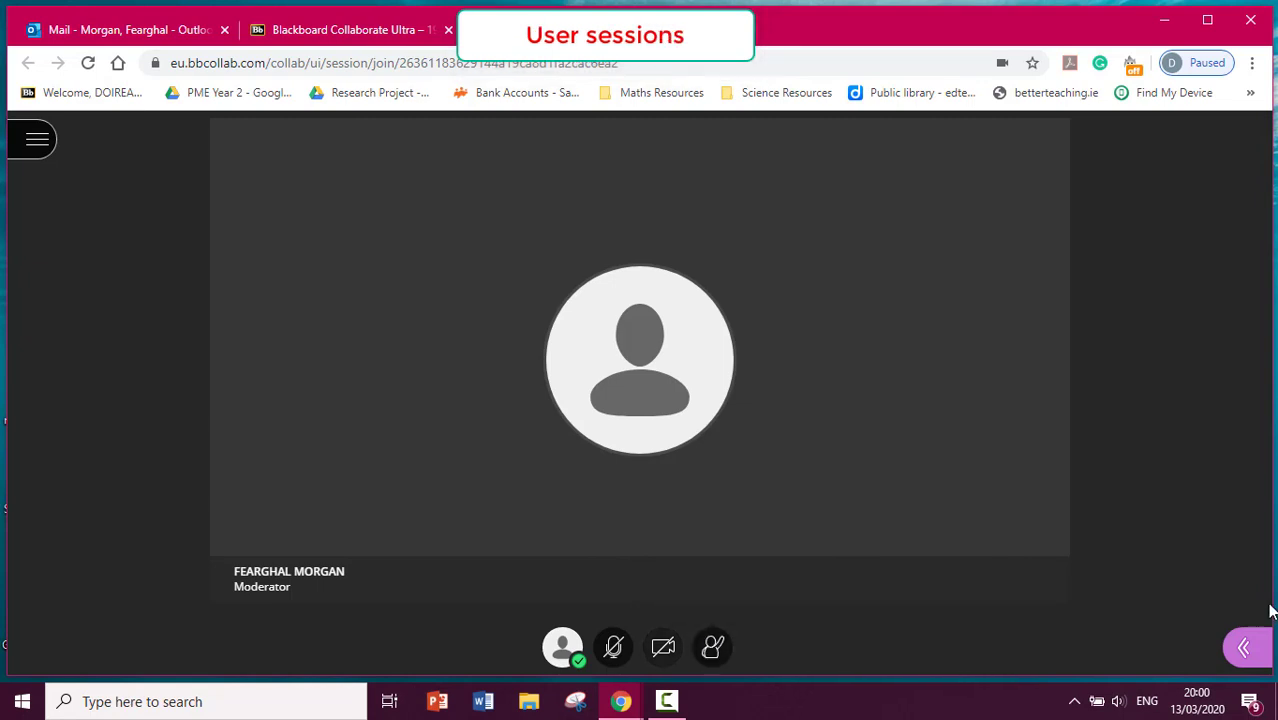
Open the participant's Everyone chat and send the message "hello tutor".
{"action": "left_click", "coordinate": [1245, 648]}
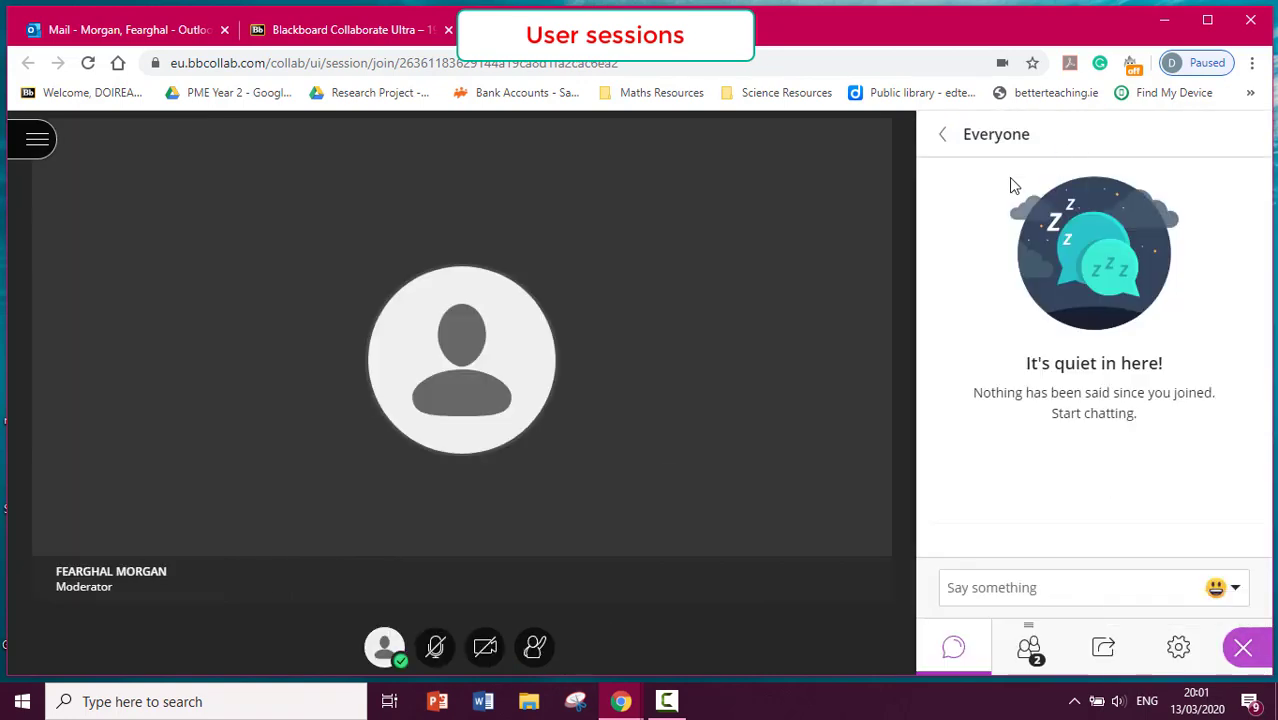
{"action": "left_click", "coordinate": [978, 586]}
{"action": "type", "text": "h"}
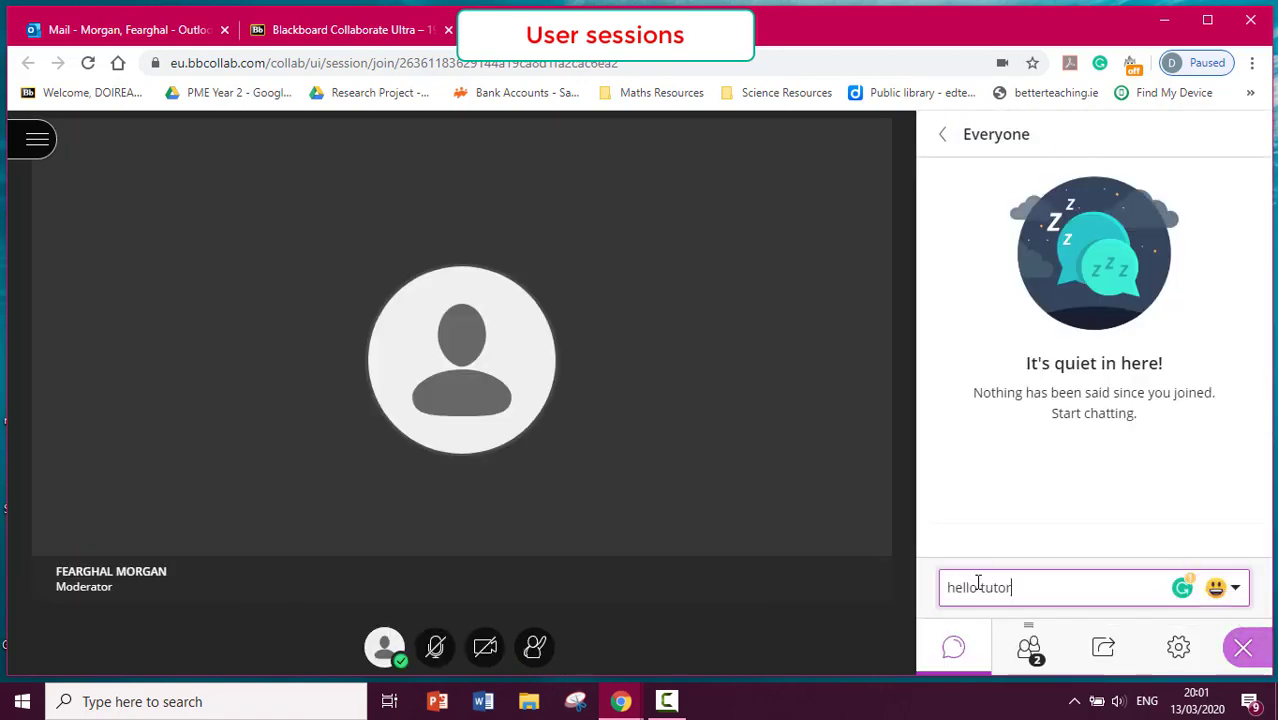
{"action": "type", "text": "ello tutor"}
{"action": "key", "text": "Return"}
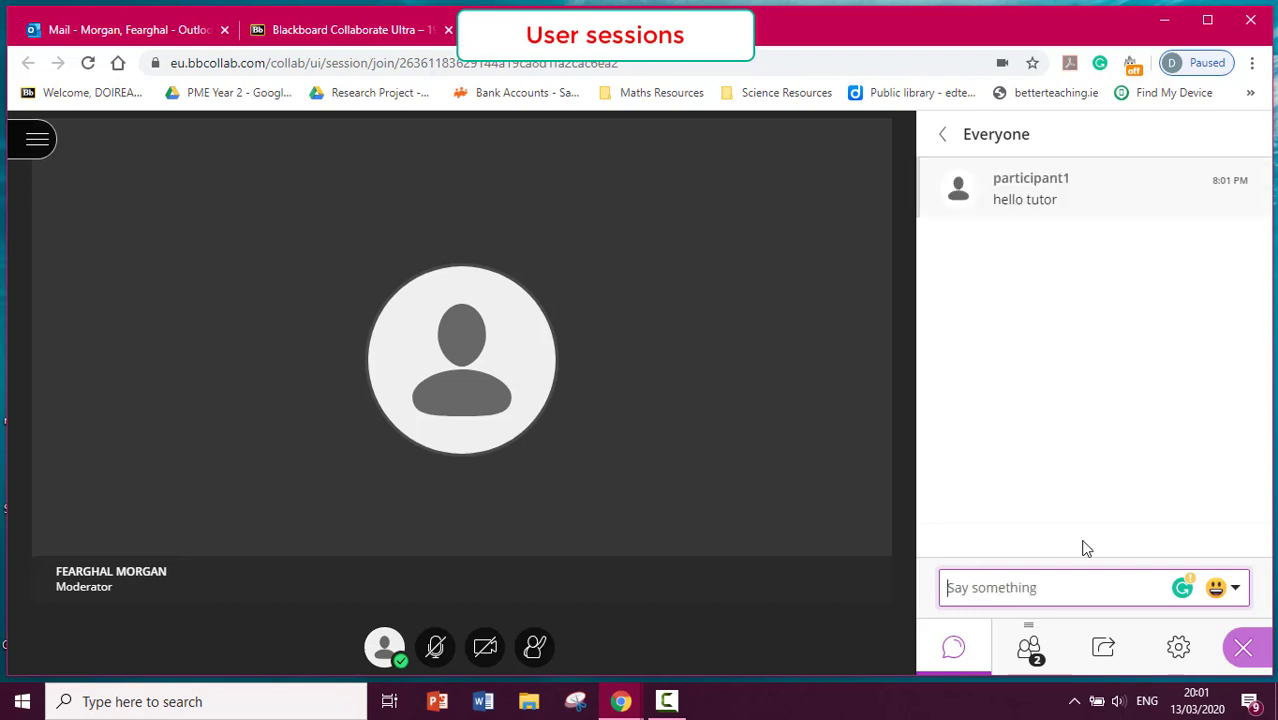
In the participant's session, review the attendee list, the content sharing page, the audio and video settings, and the Everyone chat.
{"action": "left_click", "coordinate": [1028, 648]}
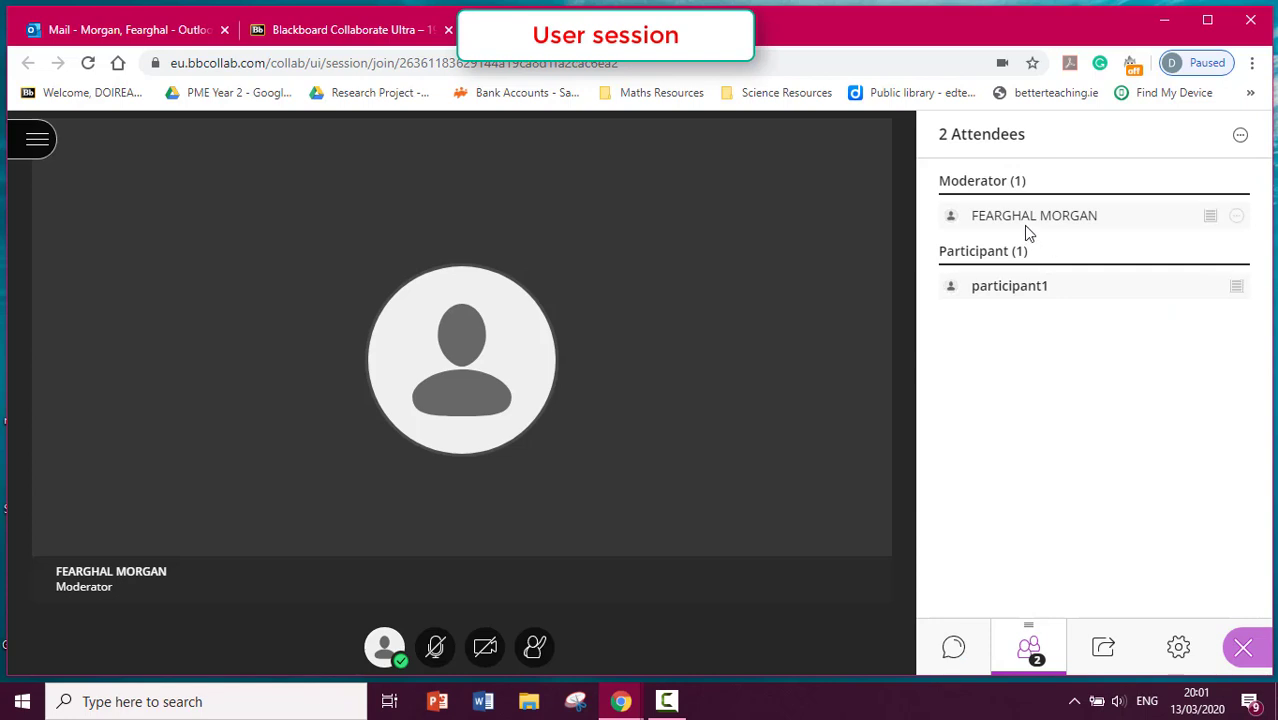
{"action": "left_click", "coordinate": [1105, 648]}
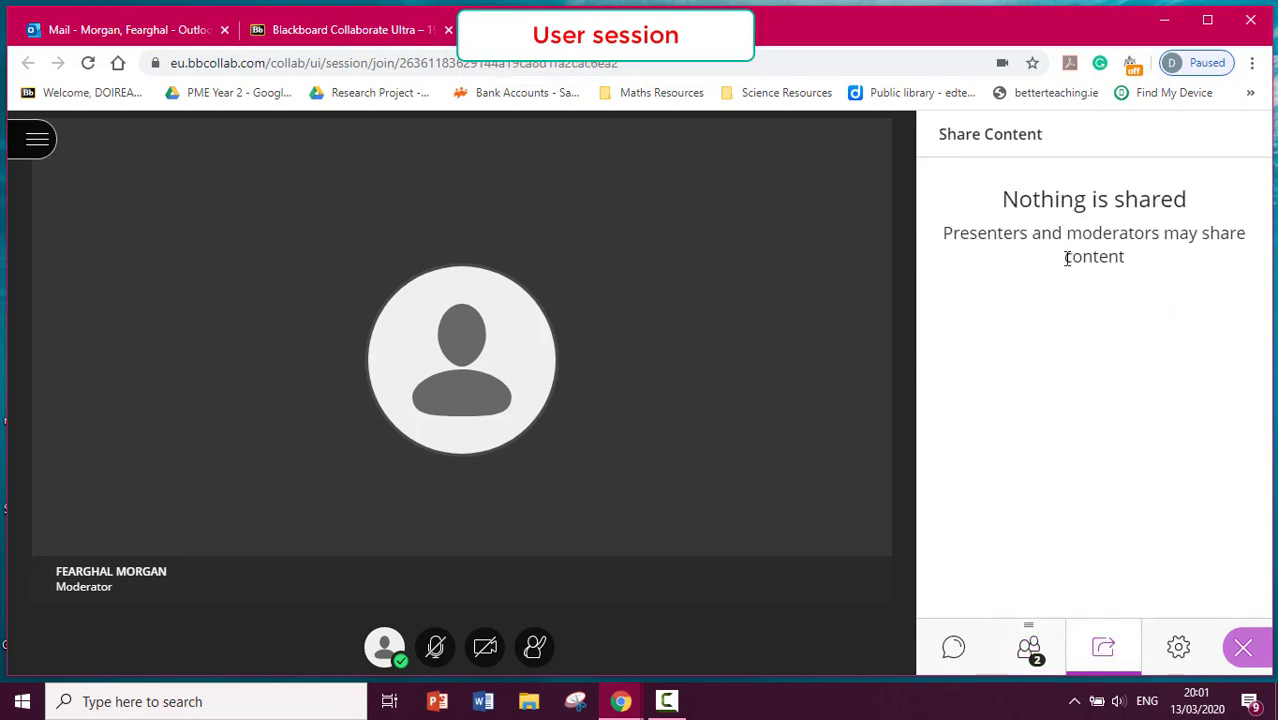
{"action": "left_click", "coordinate": [1029, 648]}
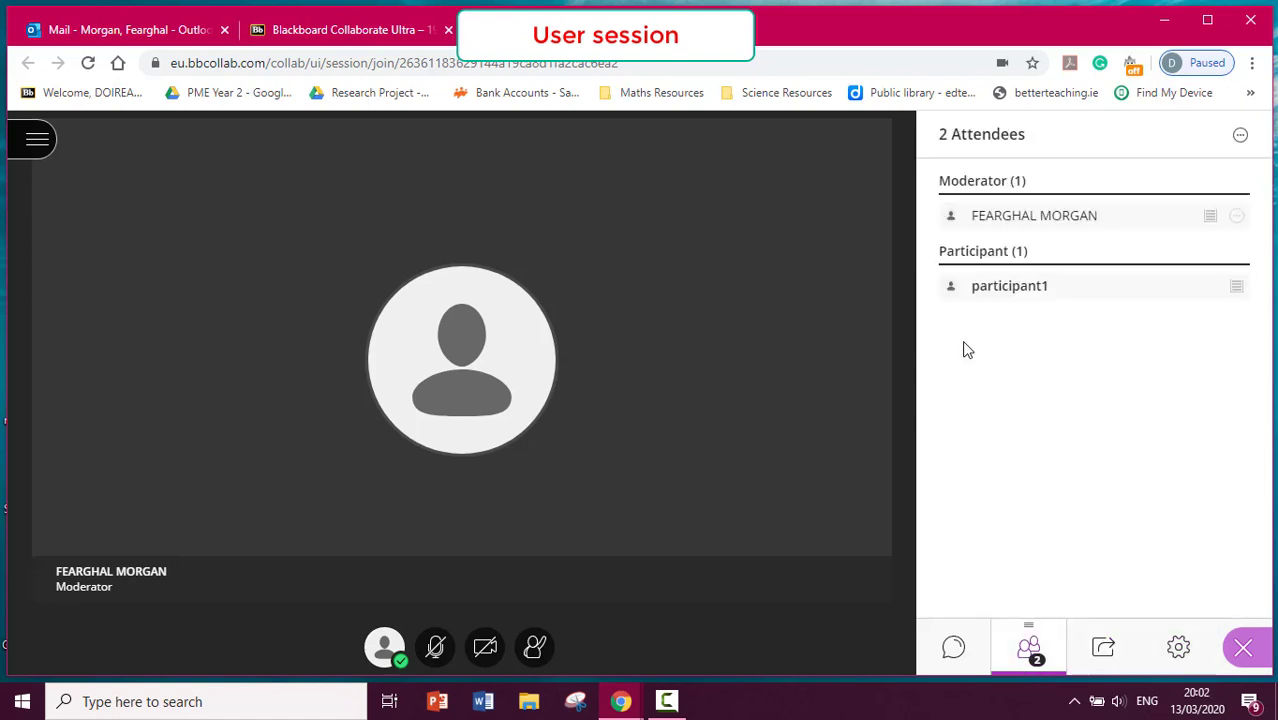
{"action": "left_click", "coordinate": [1178, 648]}
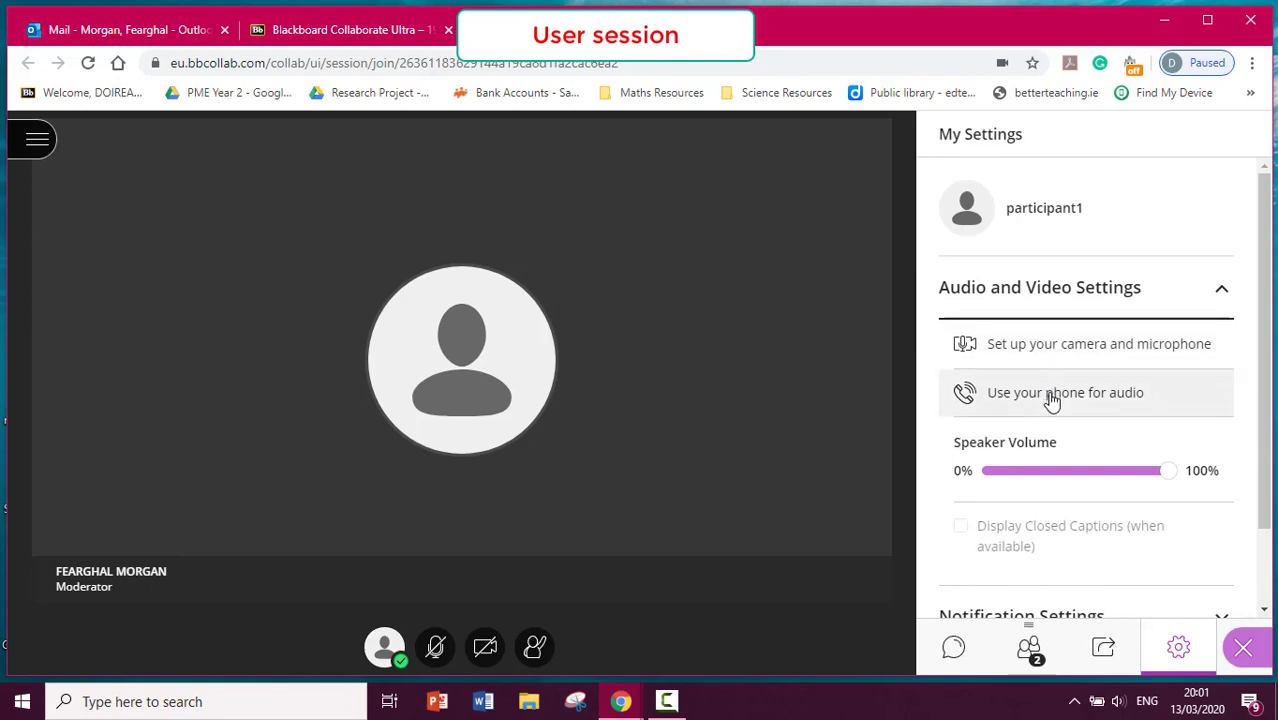
{"action": "left_click", "coordinate": [956, 652]}
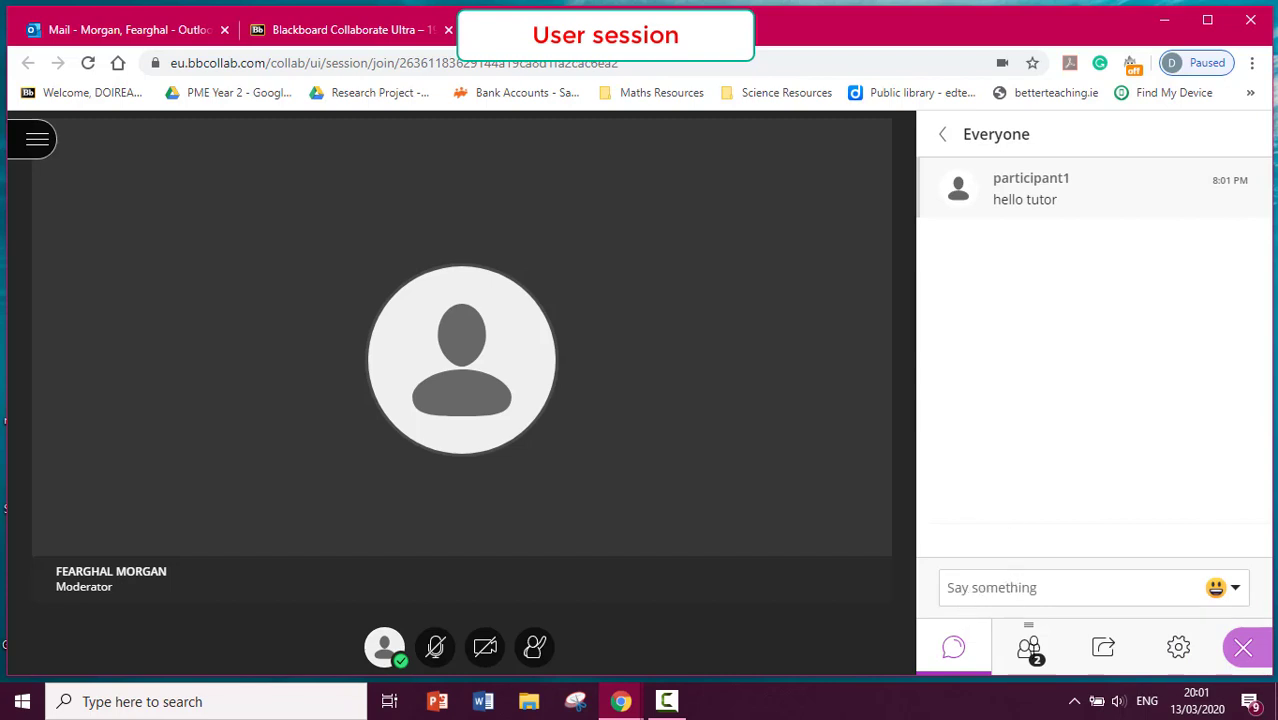
{"action": "left_click", "coordinate": [1031, 652]}
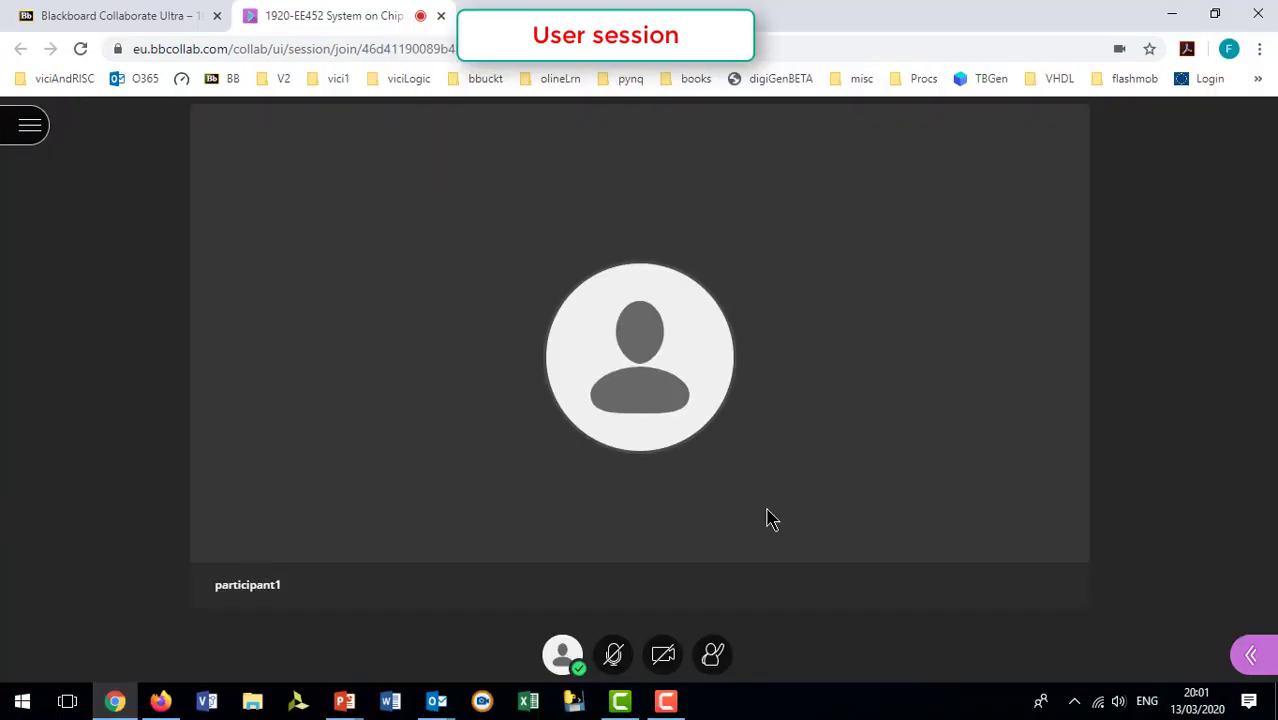
In the tutor's session, show the attendee list, detach it into its own panel and merge it back.
{"action": "left_click", "coordinate": [1252, 658]}
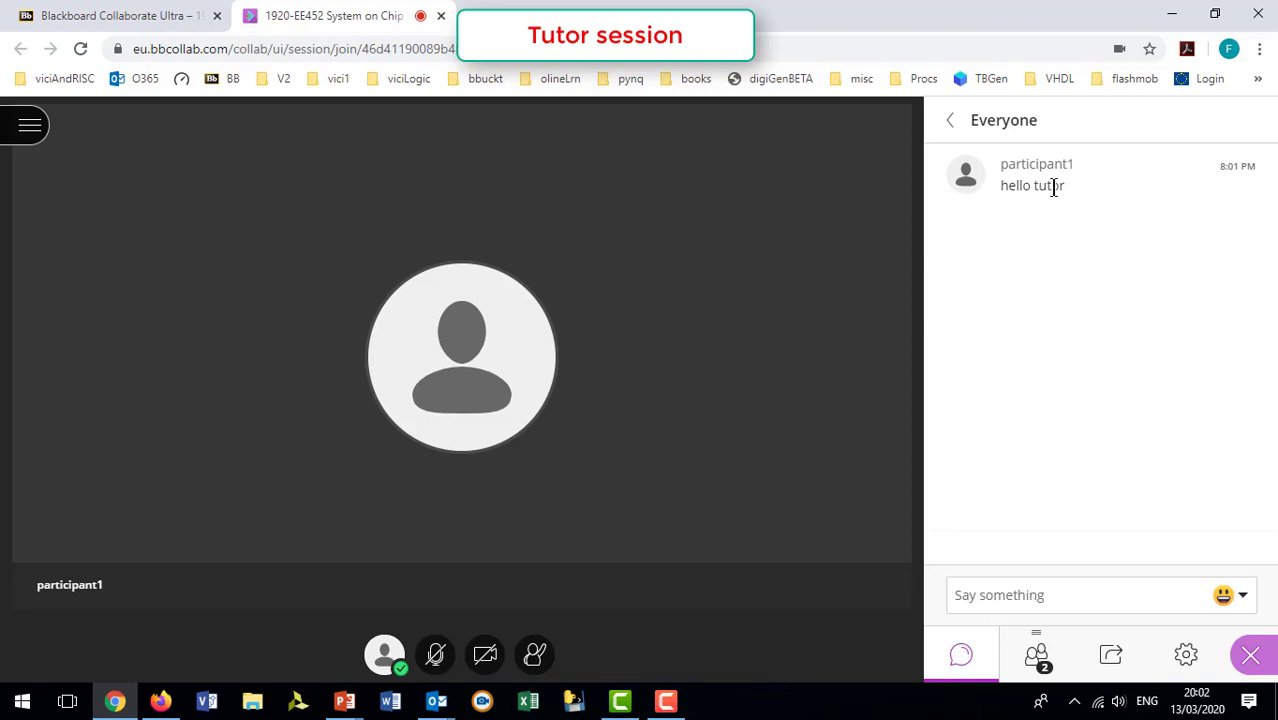
{"action": "left_click", "coordinate": [1037, 658]}
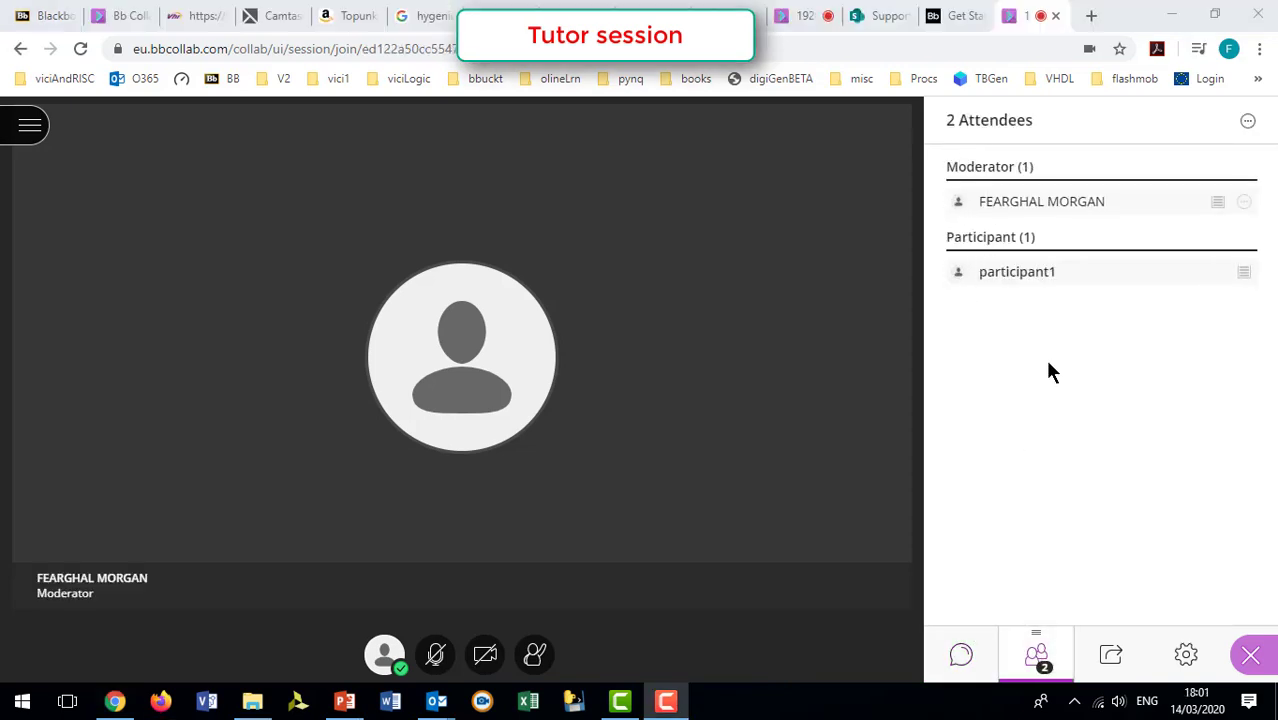
{"action": "left_click", "coordinate": [1248, 122]}
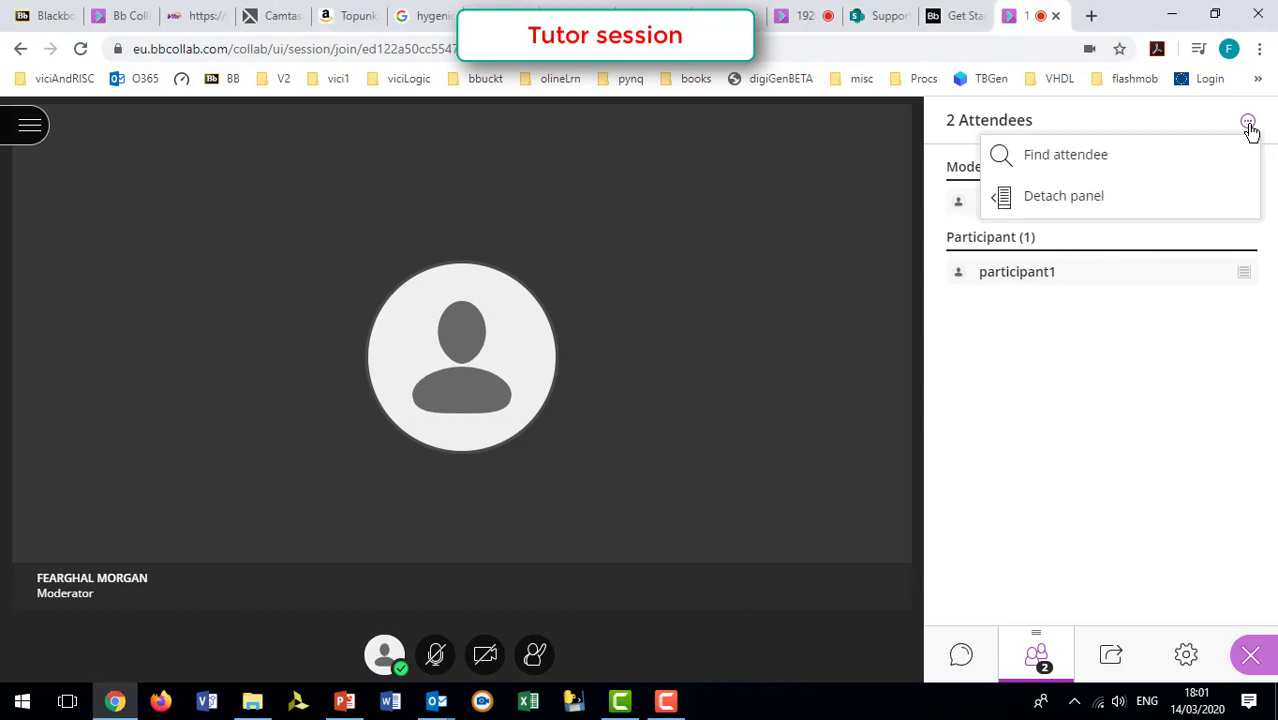
{"action": "left_click", "coordinate": [1066, 200]}
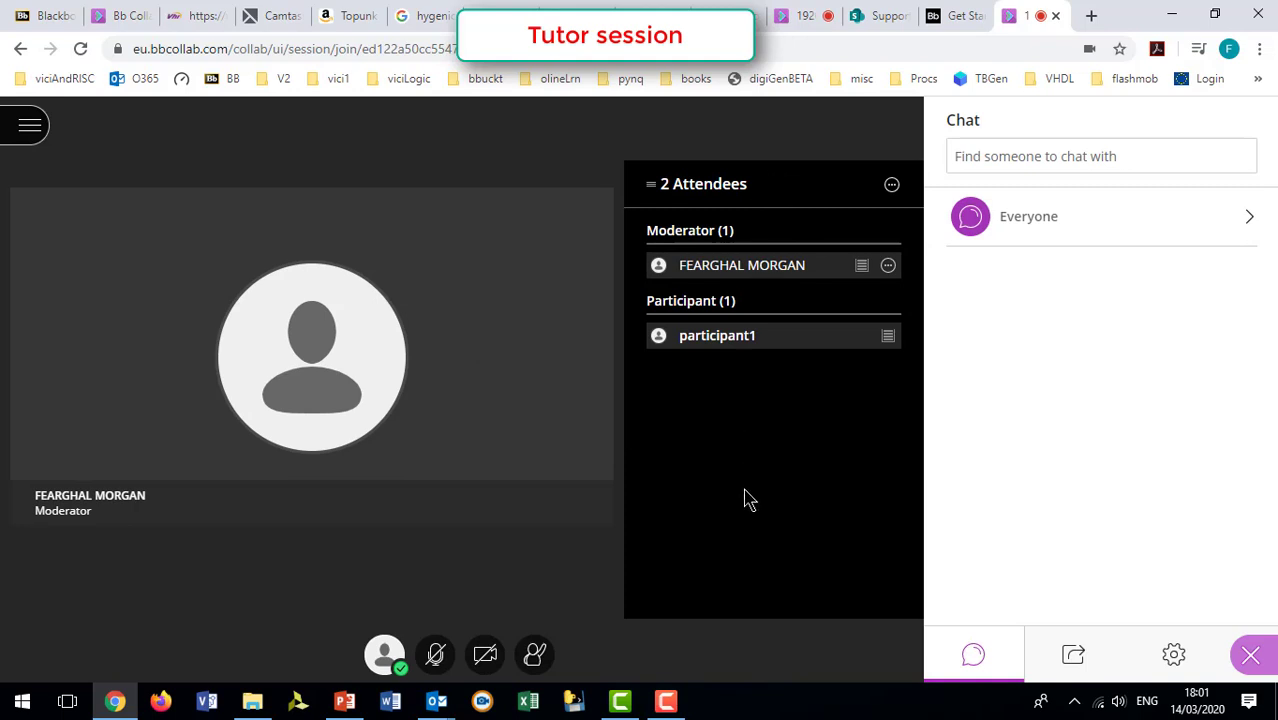
{"action": "left_click", "coordinate": [891, 184]}
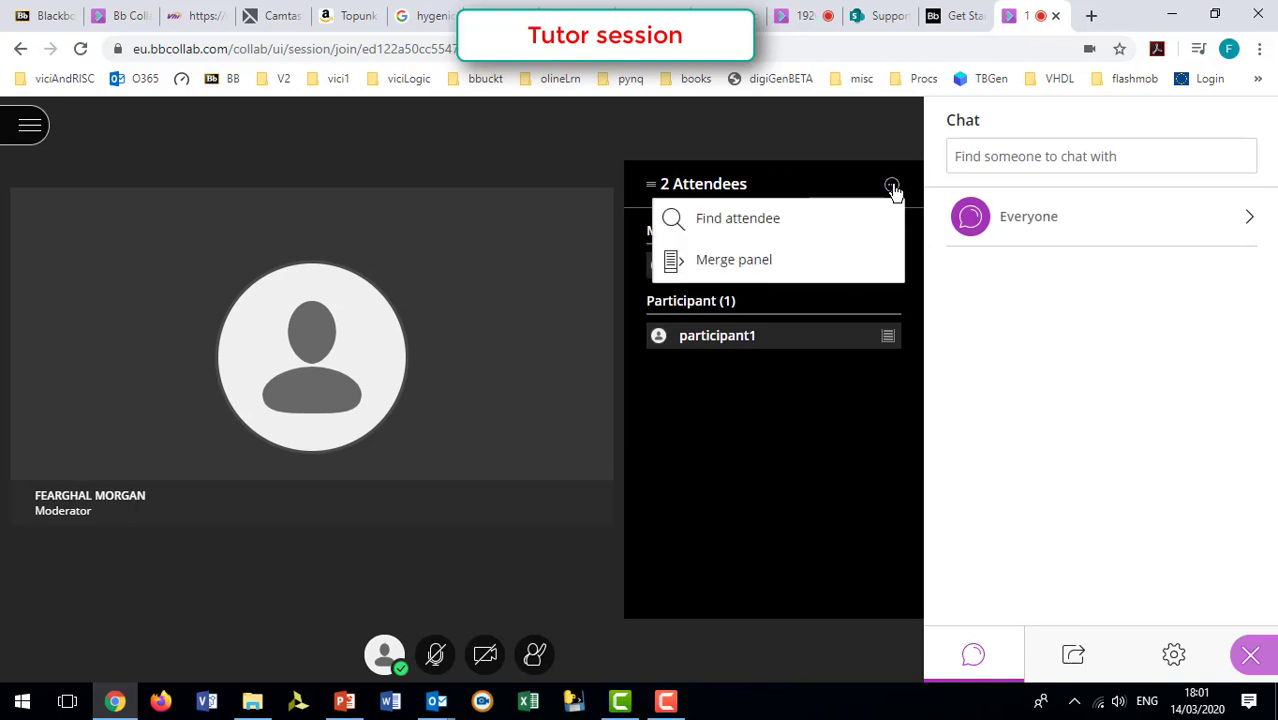
{"action": "left_click", "coordinate": [724, 270]}
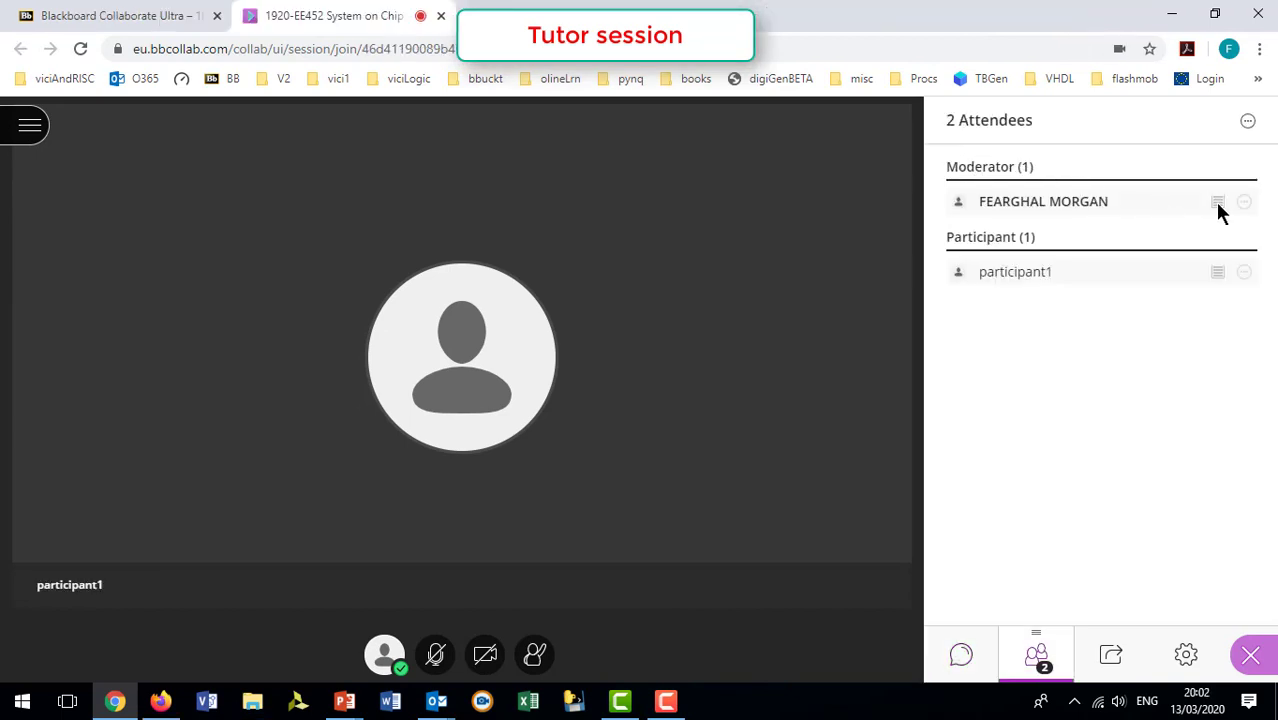
Check the attendee controls available to the tutor for the moderator and for participant1.
{"action": "left_click", "coordinate": [1245, 204]}
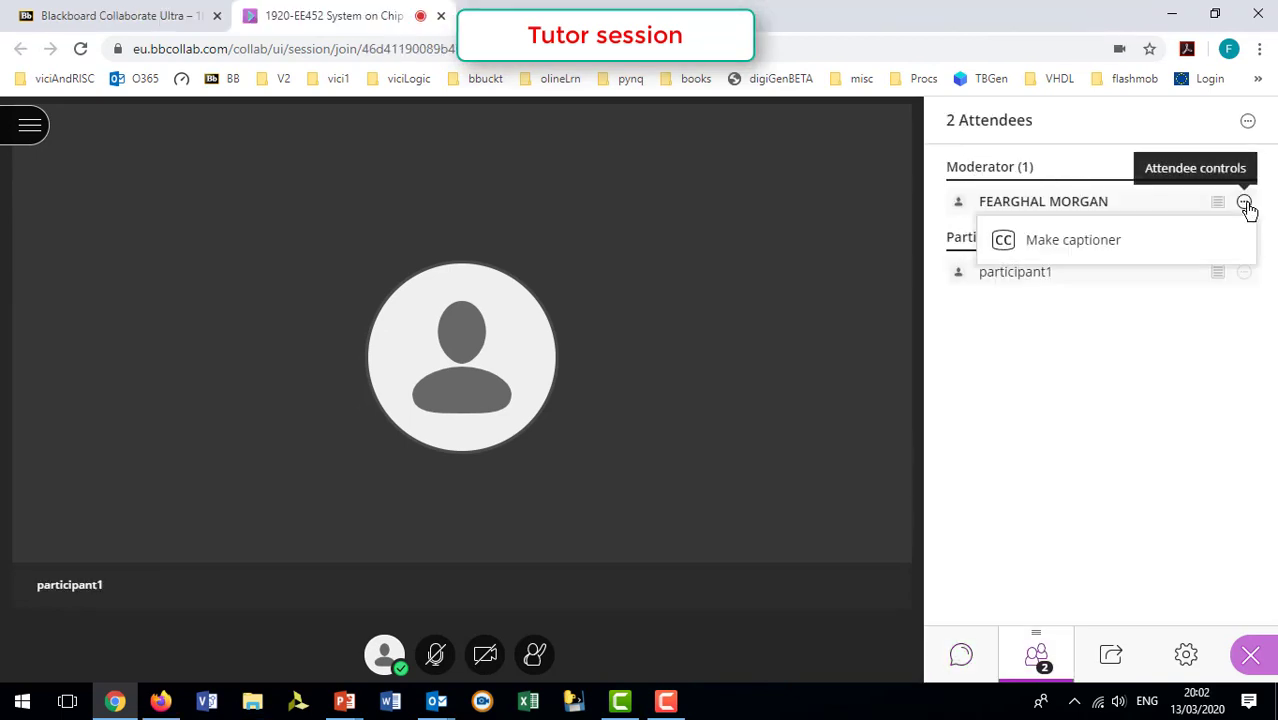
{"action": "left_click", "coordinate": [1158, 343]}
{"action": "left_click", "coordinate": [1244, 275]}
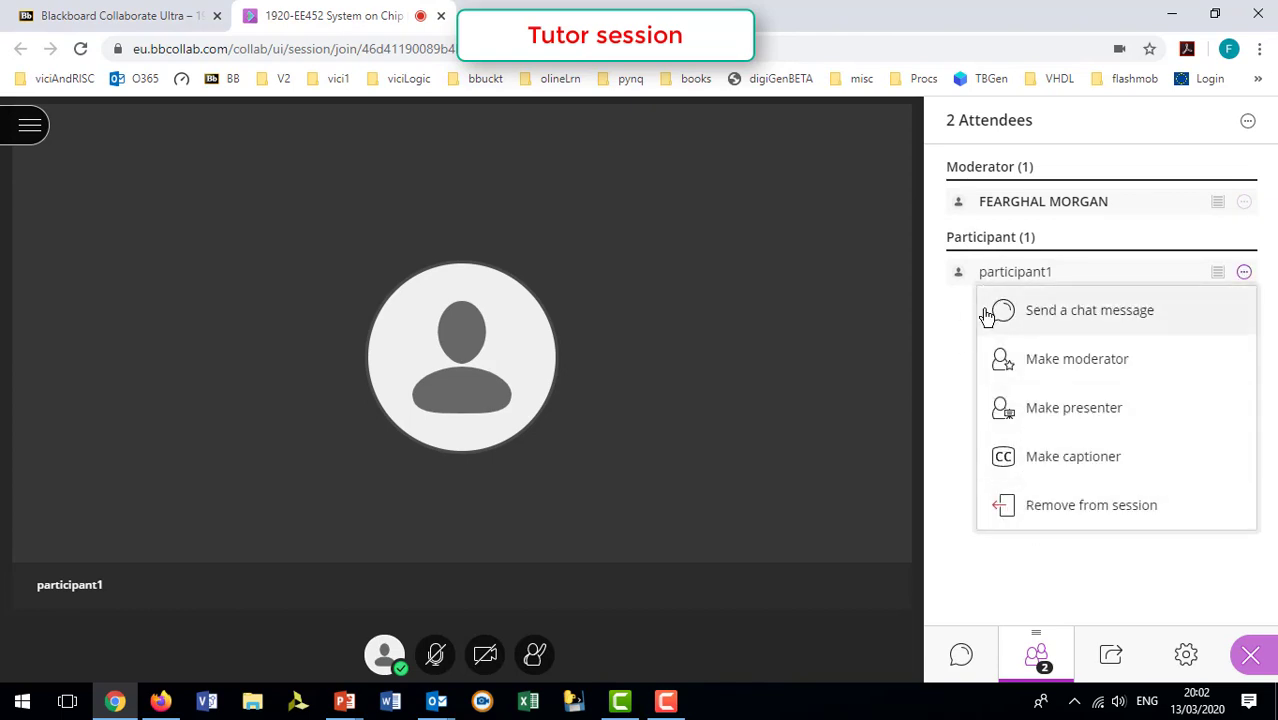
{"action": "left_click", "coordinate": [962, 345]}
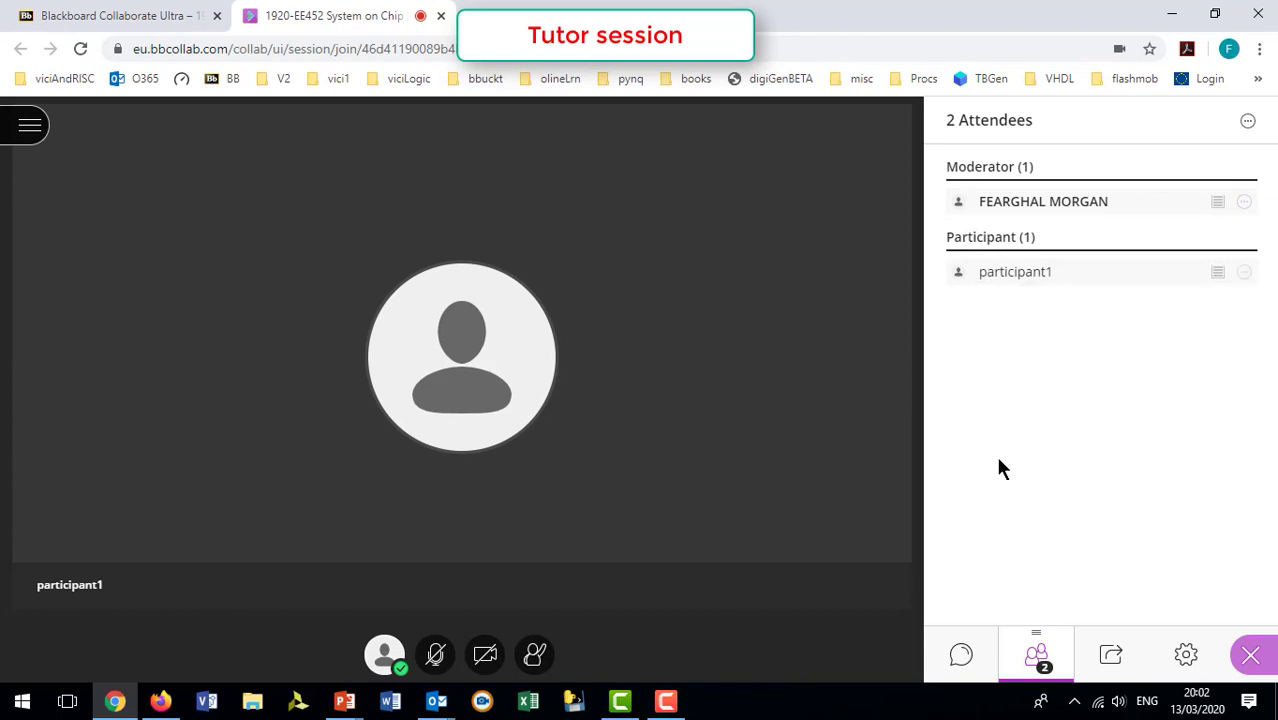
Look over the tutor's content sharing options, session settings and attendee list.
{"action": "left_click", "coordinate": [1111, 656]}
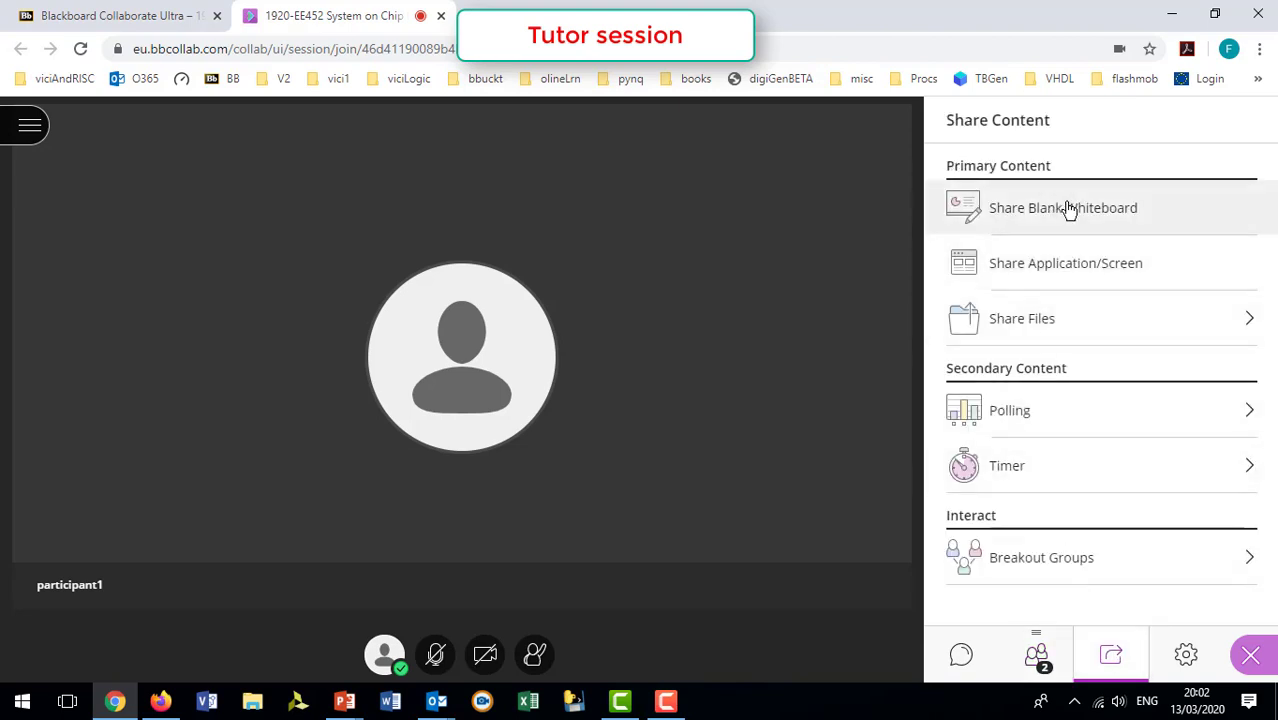
{"action": "left_click", "coordinate": [1186, 656]}
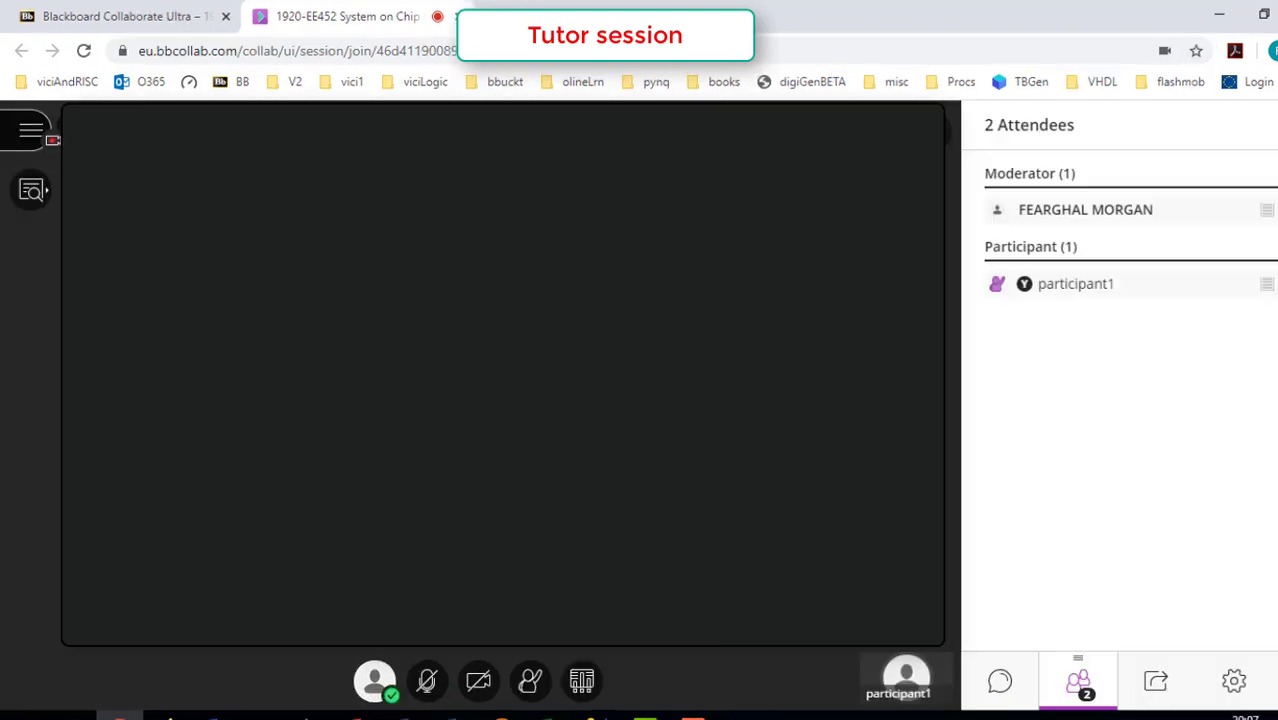
{"action": "left_click", "coordinate": [1262, 125]}
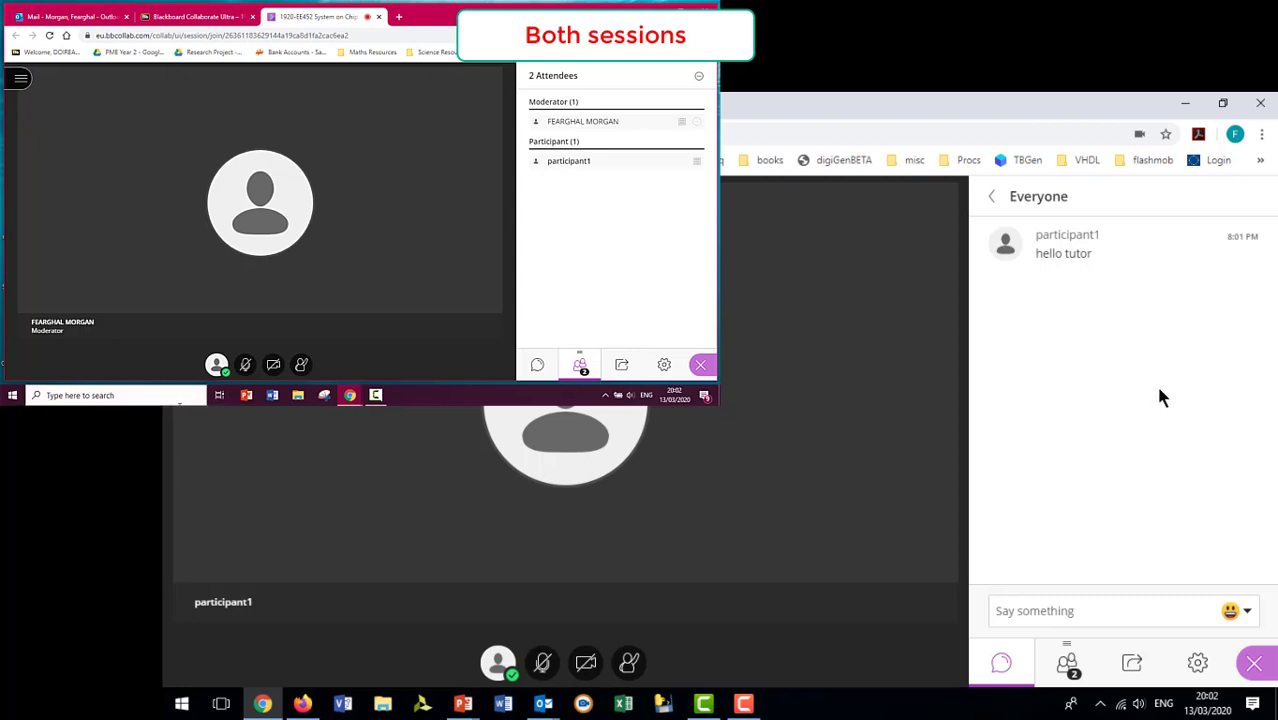
As participant1, give the feedback Agree and change it to Disagree.
{"action": "left_click", "coordinate": [216, 364]}
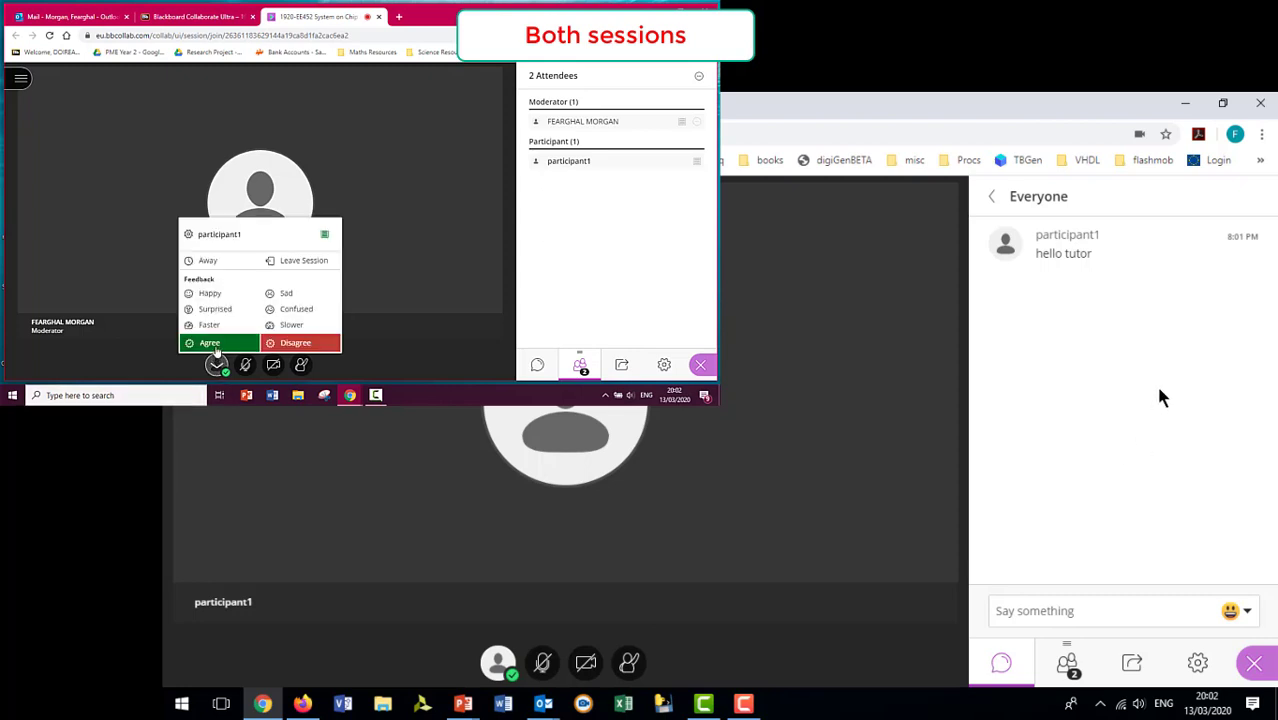
{"action": "left_click", "coordinate": [216, 347]}
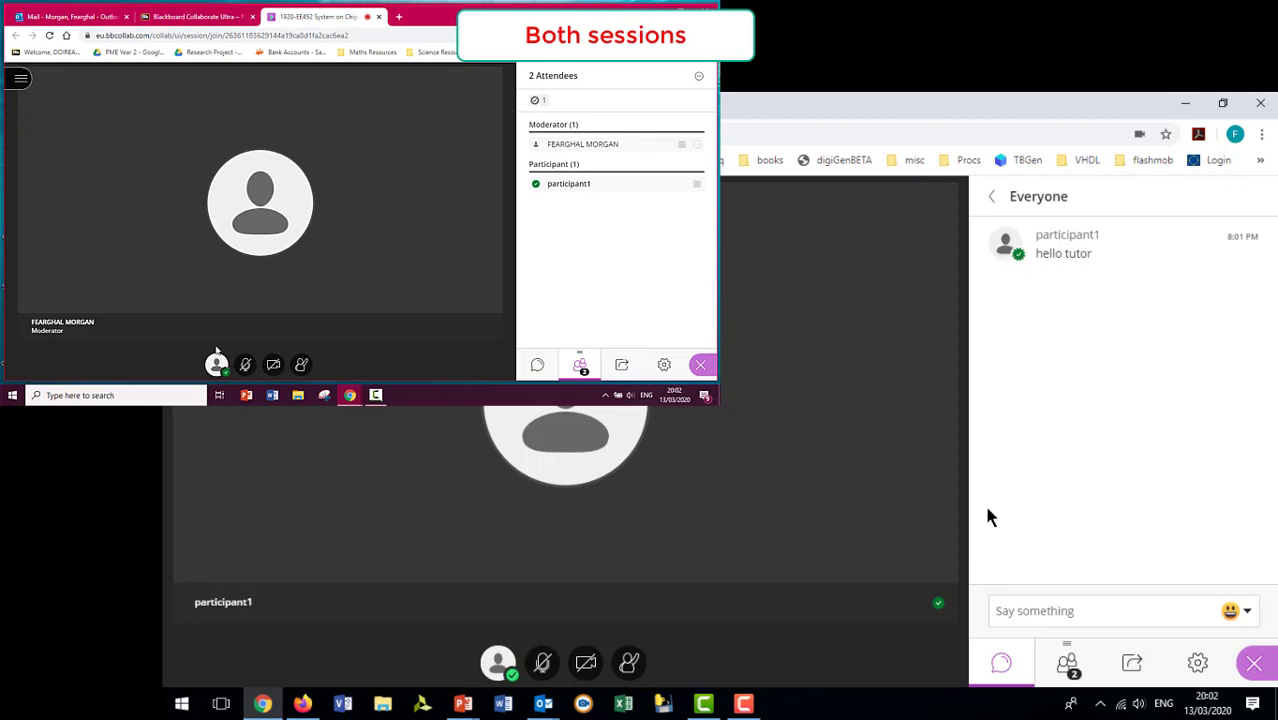
{"action": "left_click", "coordinate": [216, 364]}
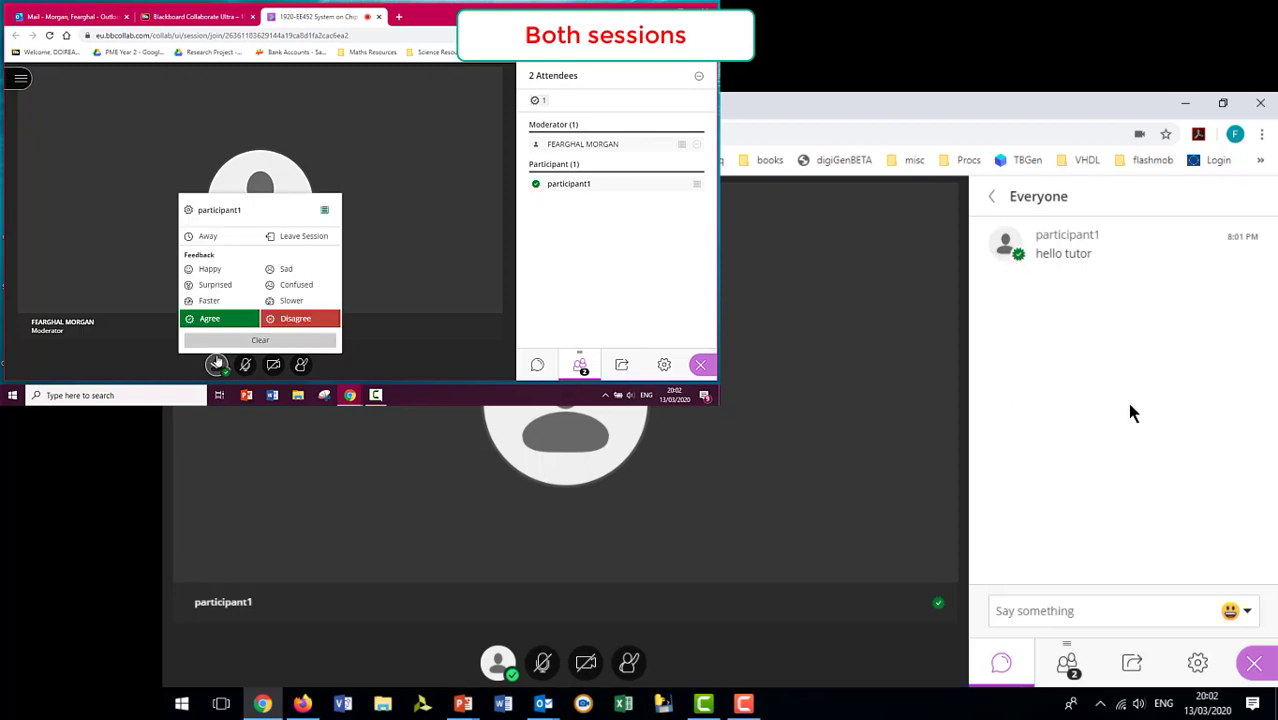
{"action": "left_click", "coordinate": [292, 318]}
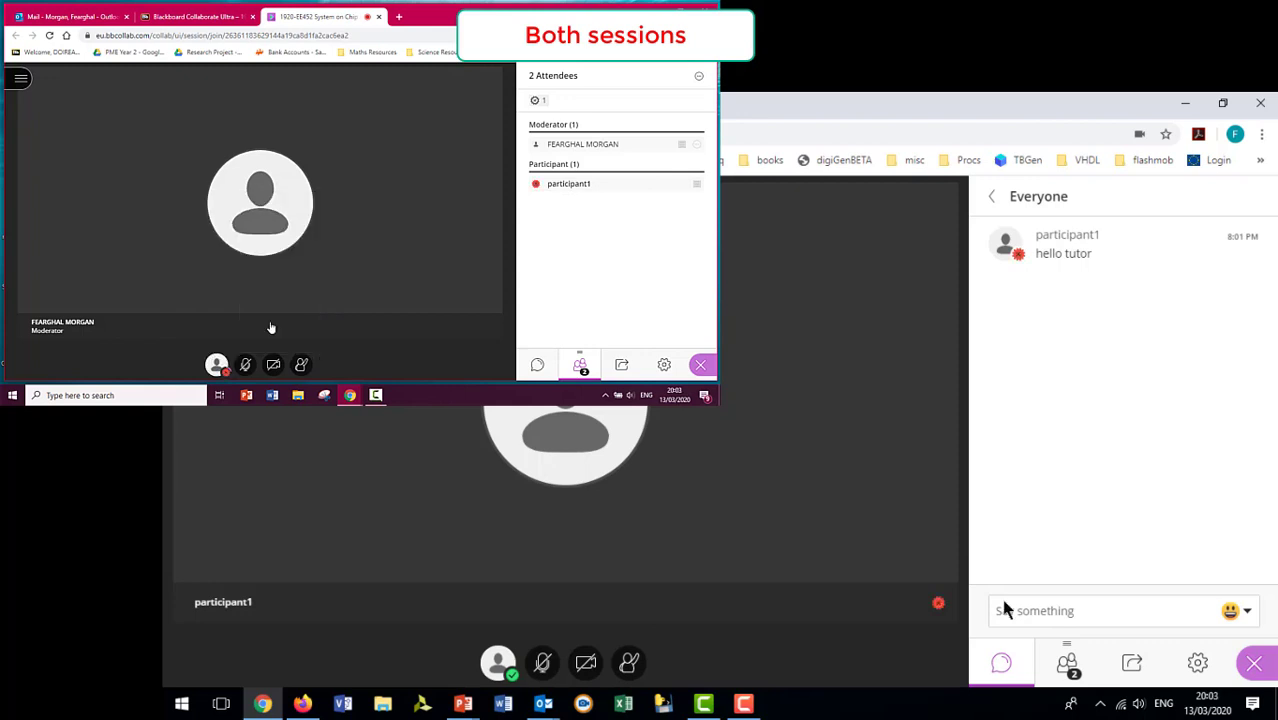
In the tutor's session, create a Yes/No Choices poll asking "have you prepared material?" and start it.
{"action": "left_click", "coordinate": [1131, 666]}
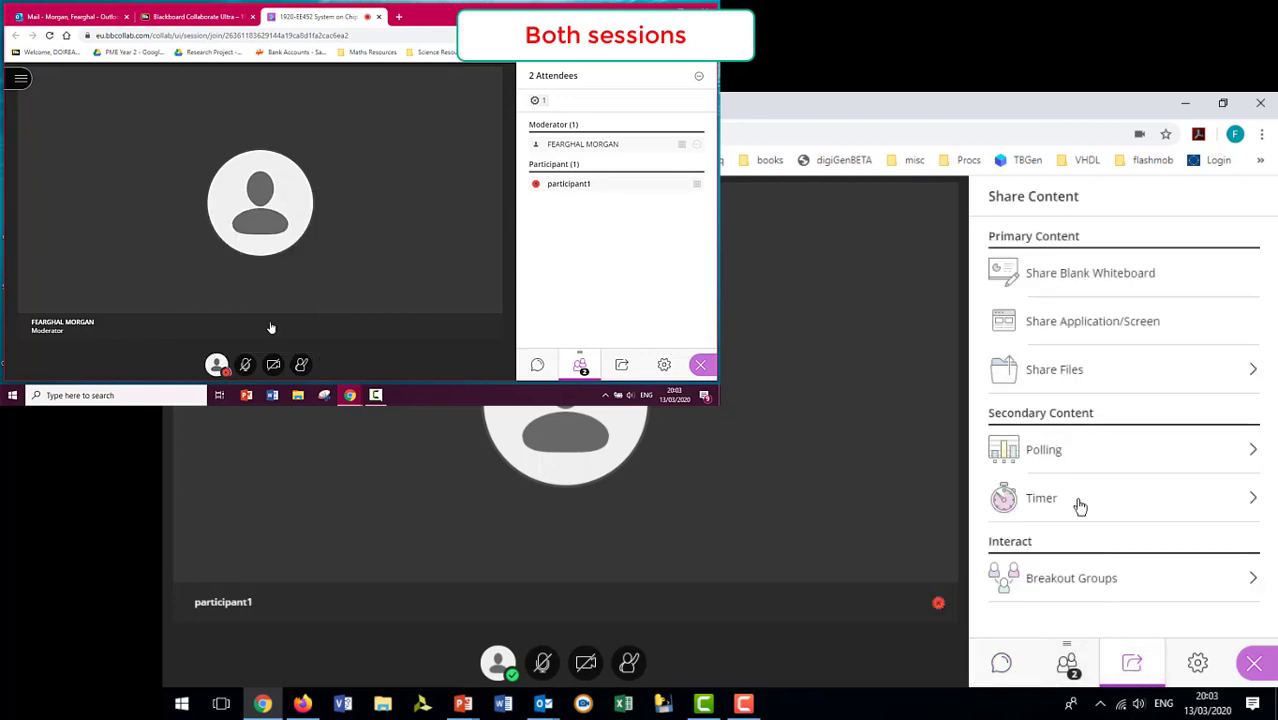
{"action": "left_click", "coordinate": [1033, 457]}
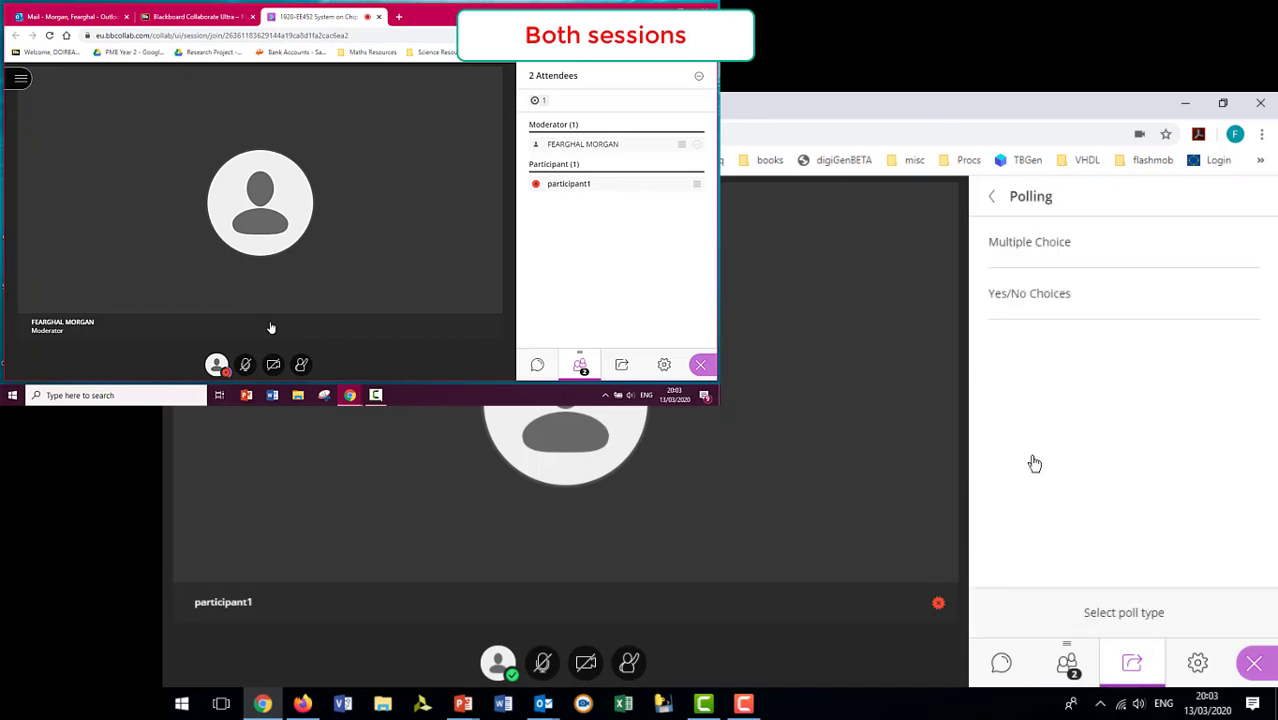
{"action": "left_click", "coordinate": [1010, 302]}
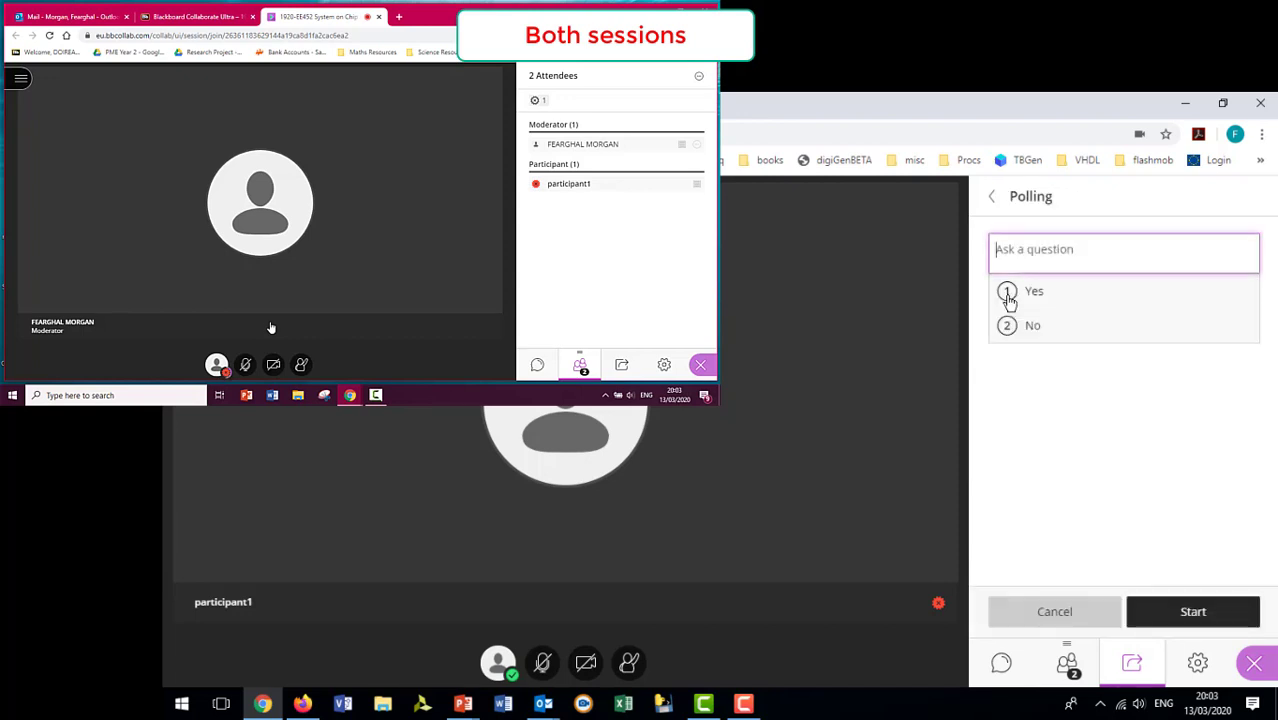
{"action": "type", "text": "have you pre"}
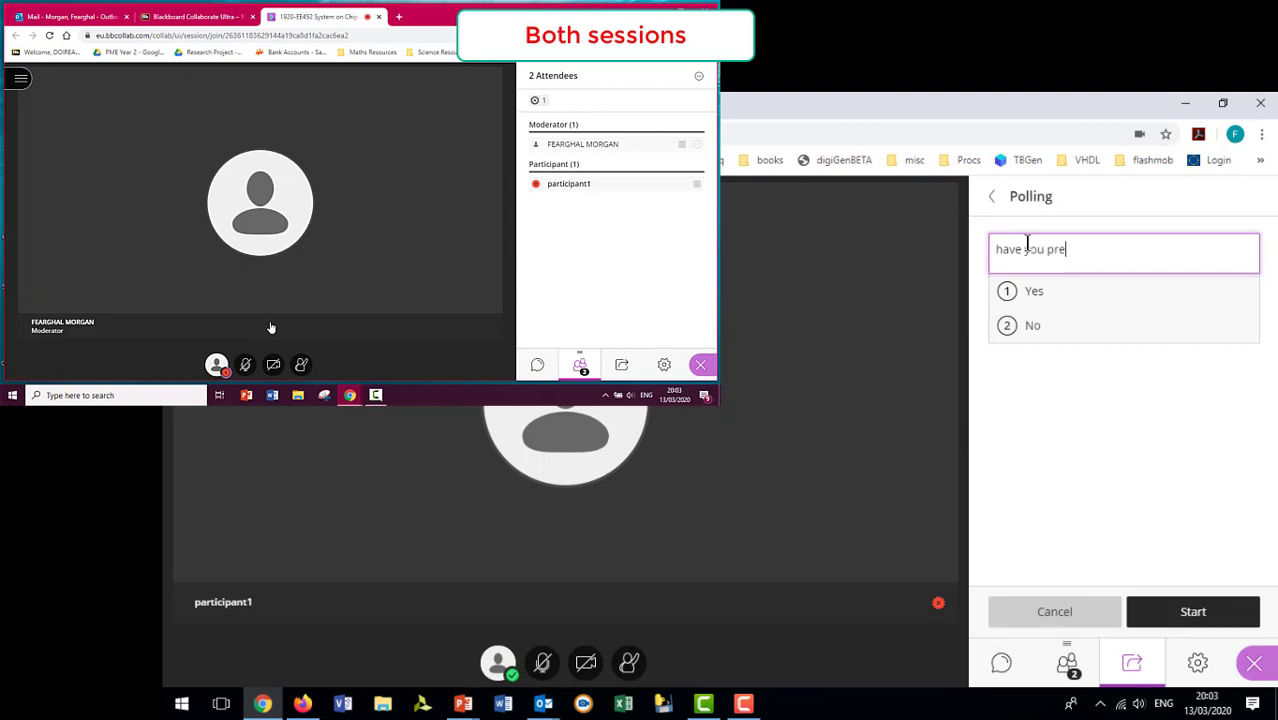
{"action": "type", "text": "pared material?"}
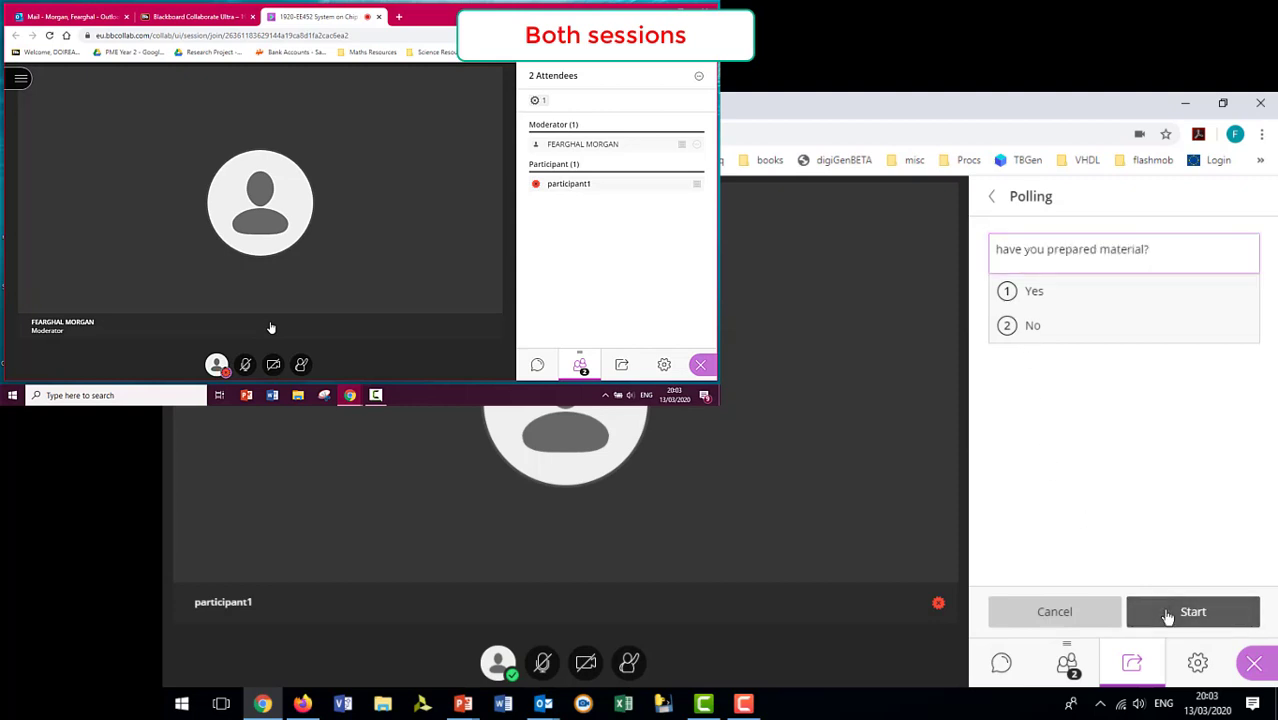
{"action": "left_click", "coordinate": [1167, 615]}
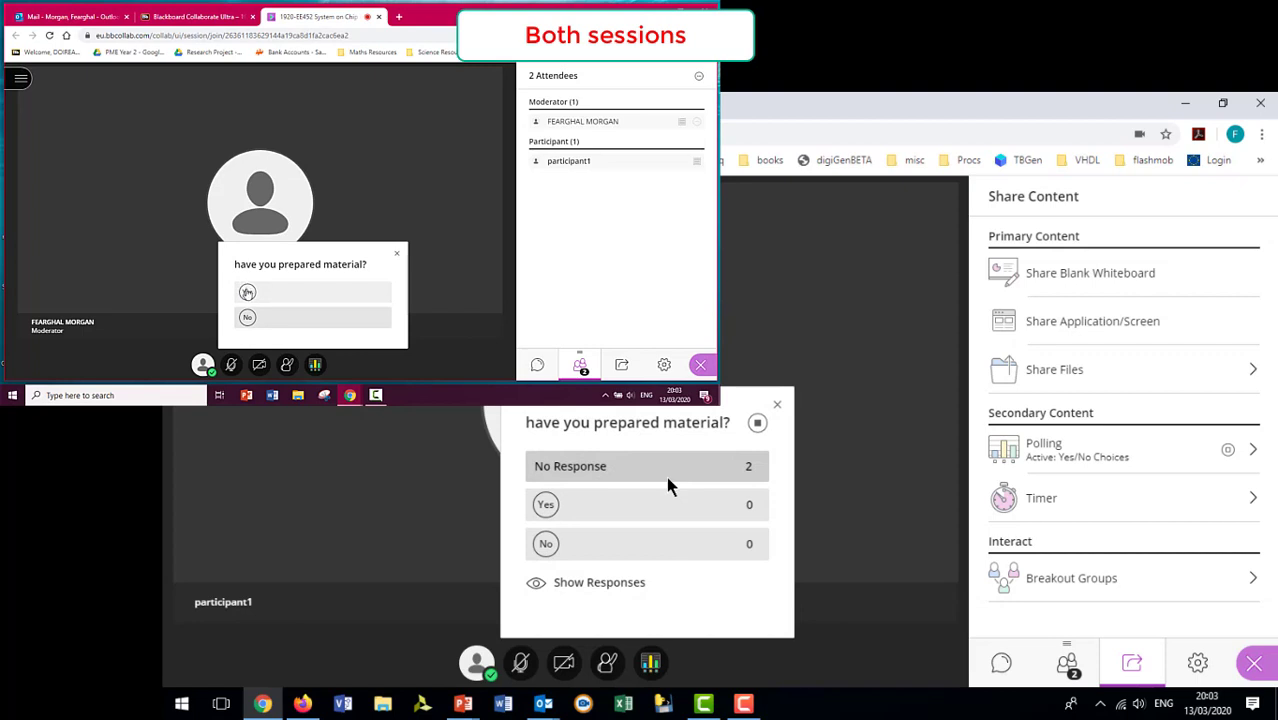
Answer the poll with Yes as participant1, and close the poll windows in both sessions.
{"action": "left_click", "coordinate": [247, 292]}
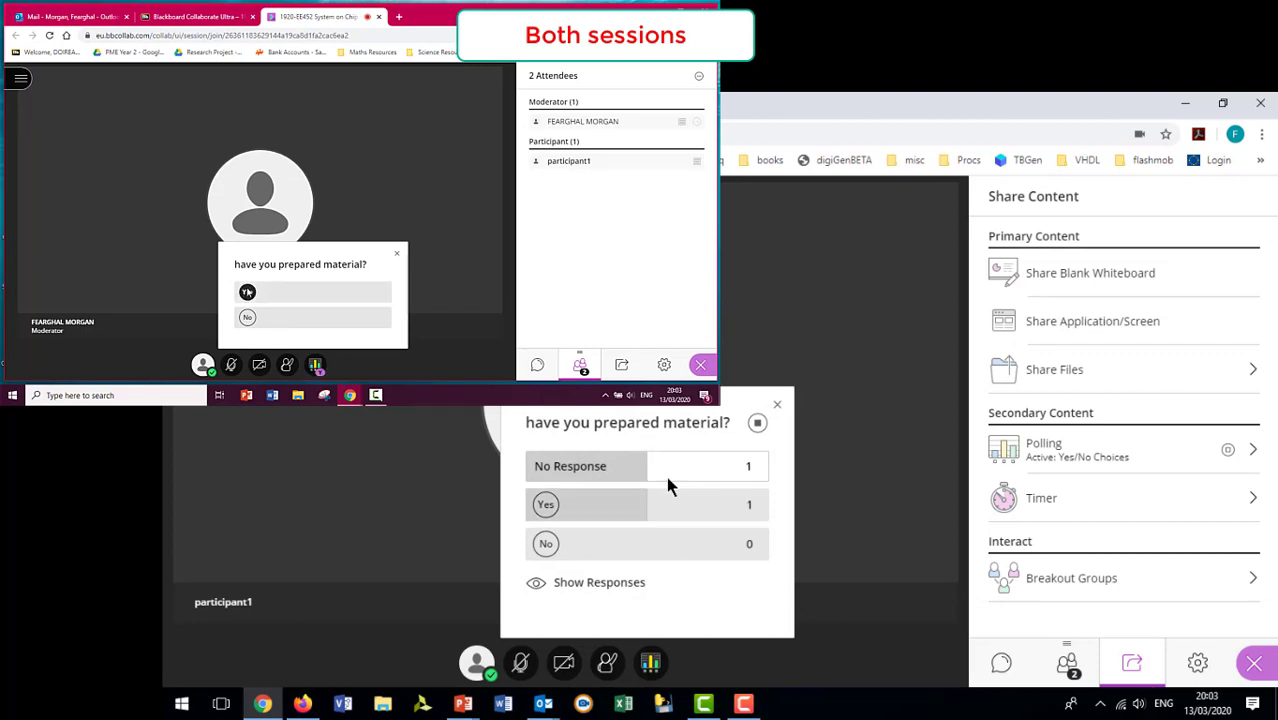
{"action": "left_click", "coordinate": [777, 409]}
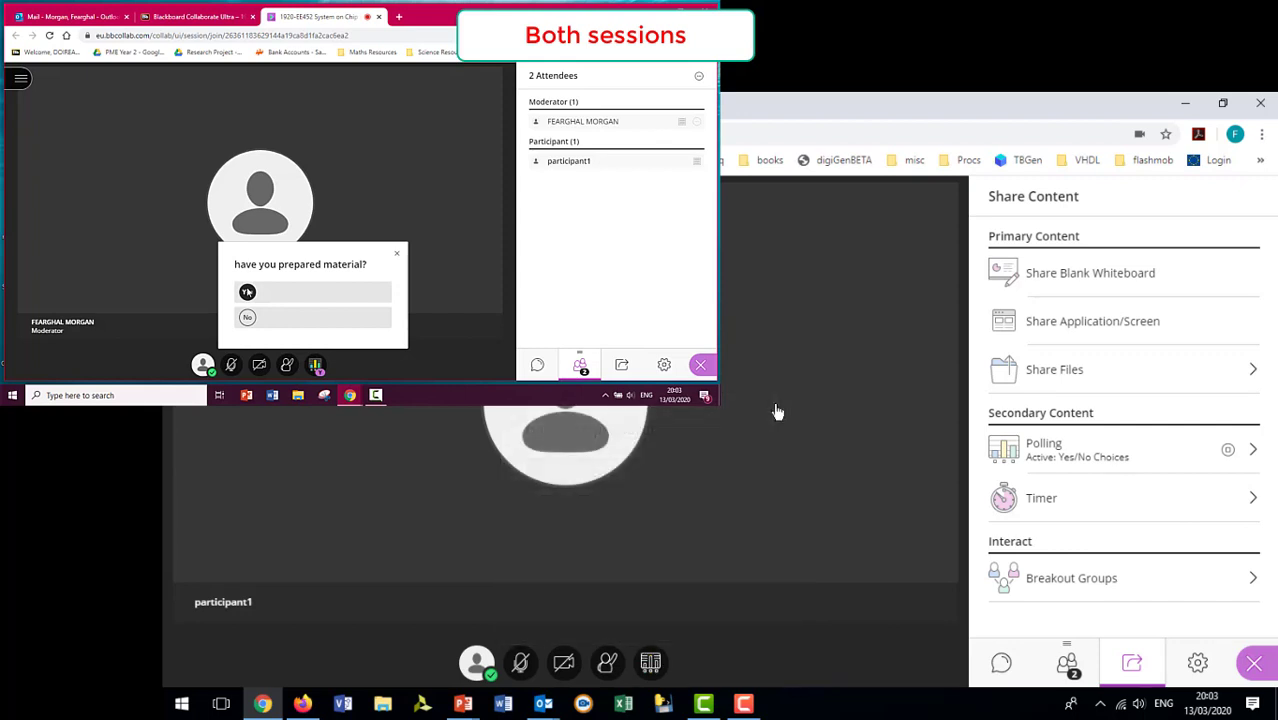
{"action": "left_click", "coordinate": [1168, 452]}
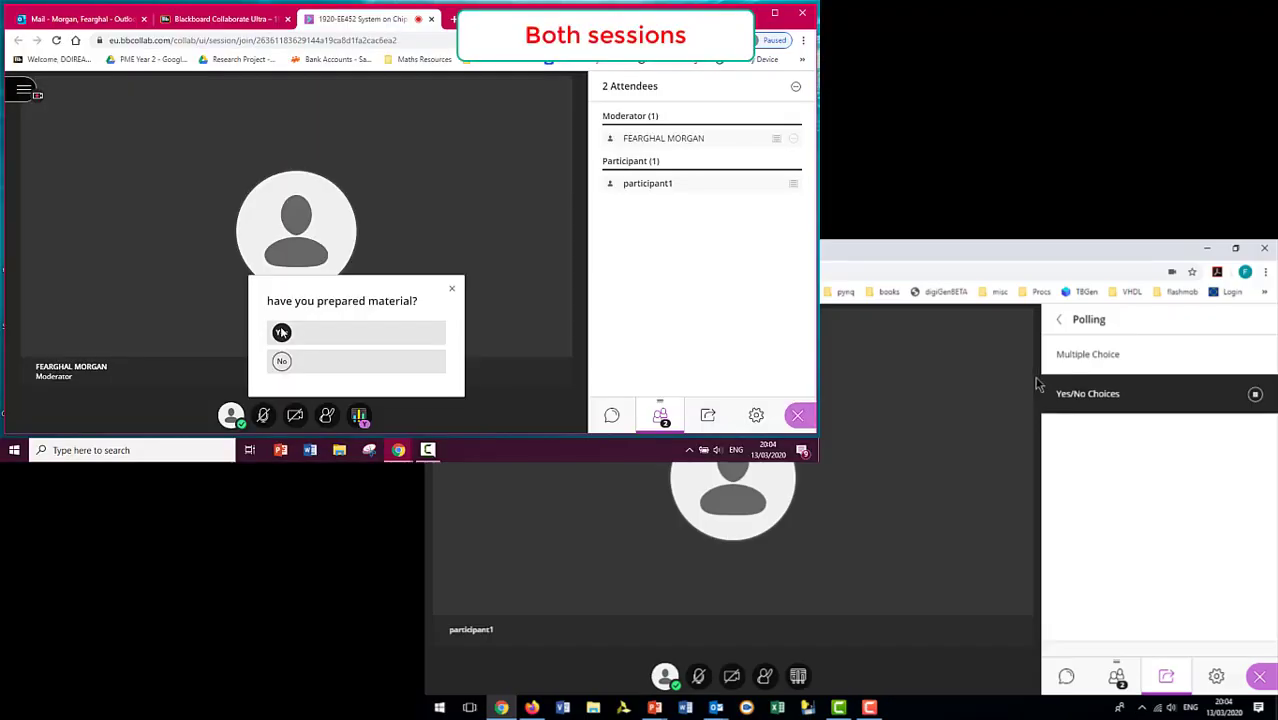
{"action": "left_click", "coordinate": [455, 288]}
Raise the participant's hand and send the message "i hsvr a w" in the participant's Everyone chat.
{"action": "left_click", "coordinate": [327, 415]}
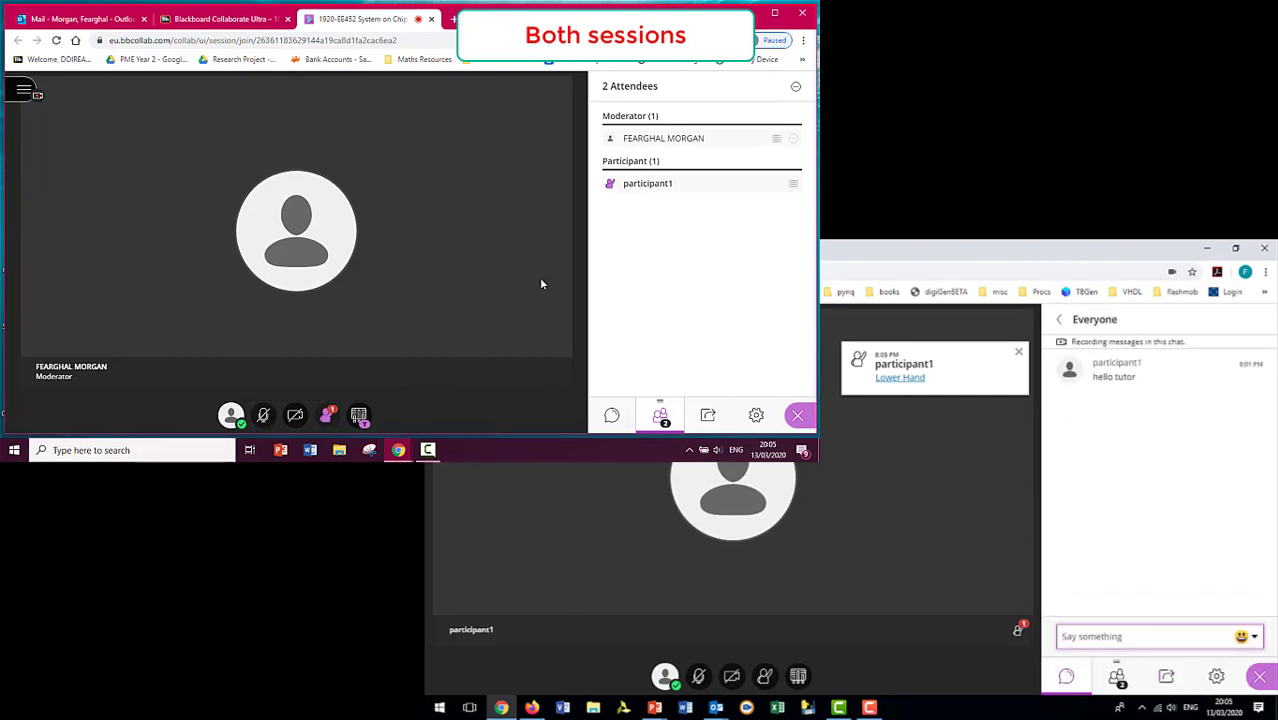
{"action": "left_click", "coordinate": [613, 418]}
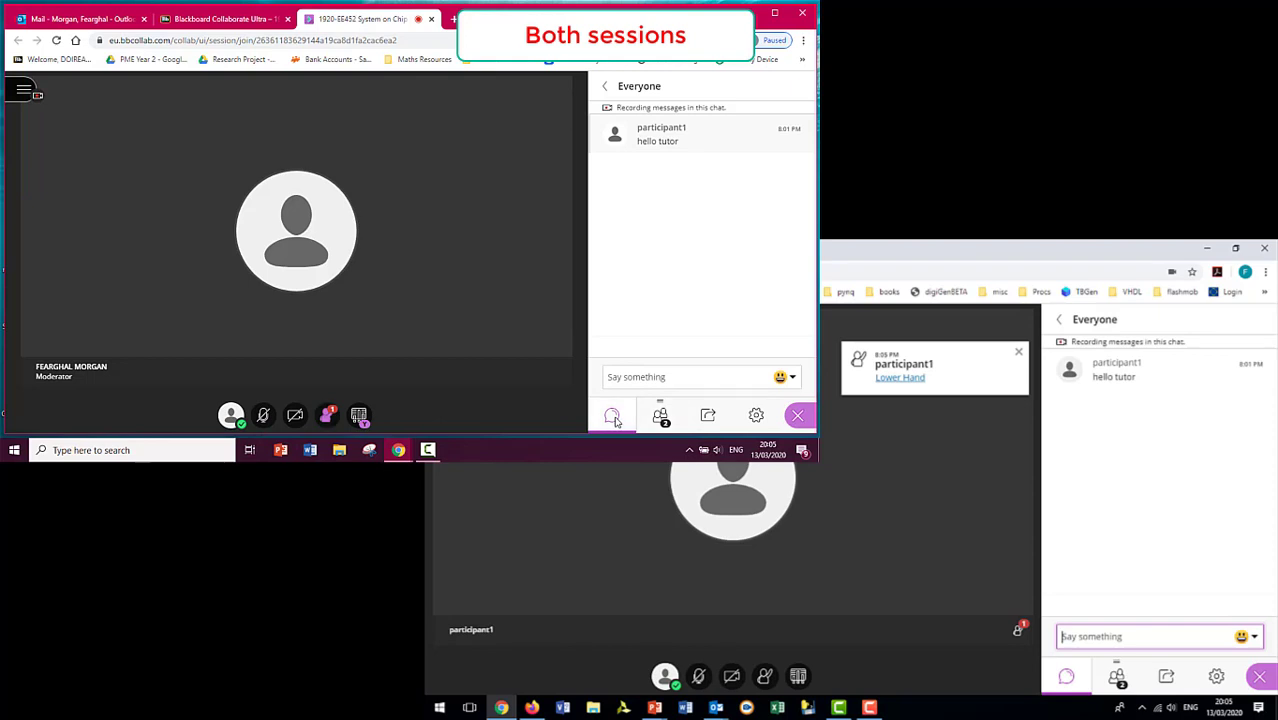
{"action": "left_click", "coordinate": [636, 376]}
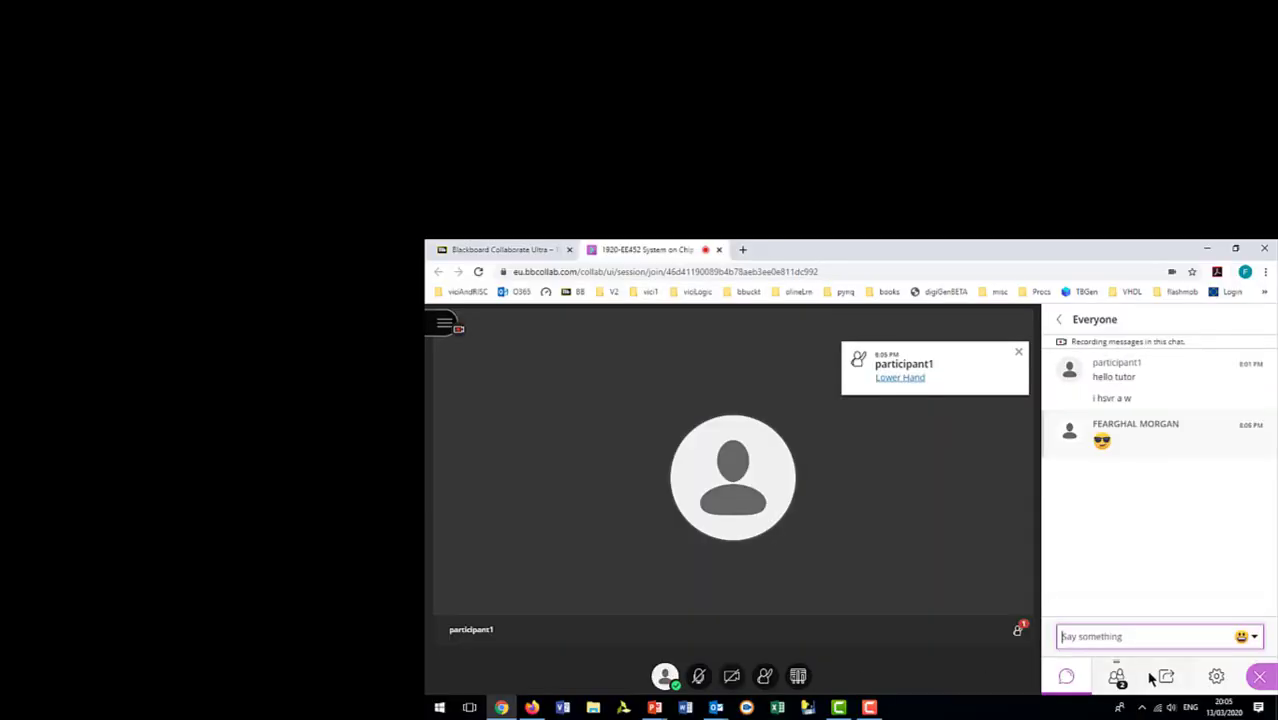
In the tutor's session, upload the BlackboardCollaborateDemo PowerPoint file from the BBCollaborateDemo folder and share it with the attendees.
{"action": "left_click", "coordinate": [1167, 680]}
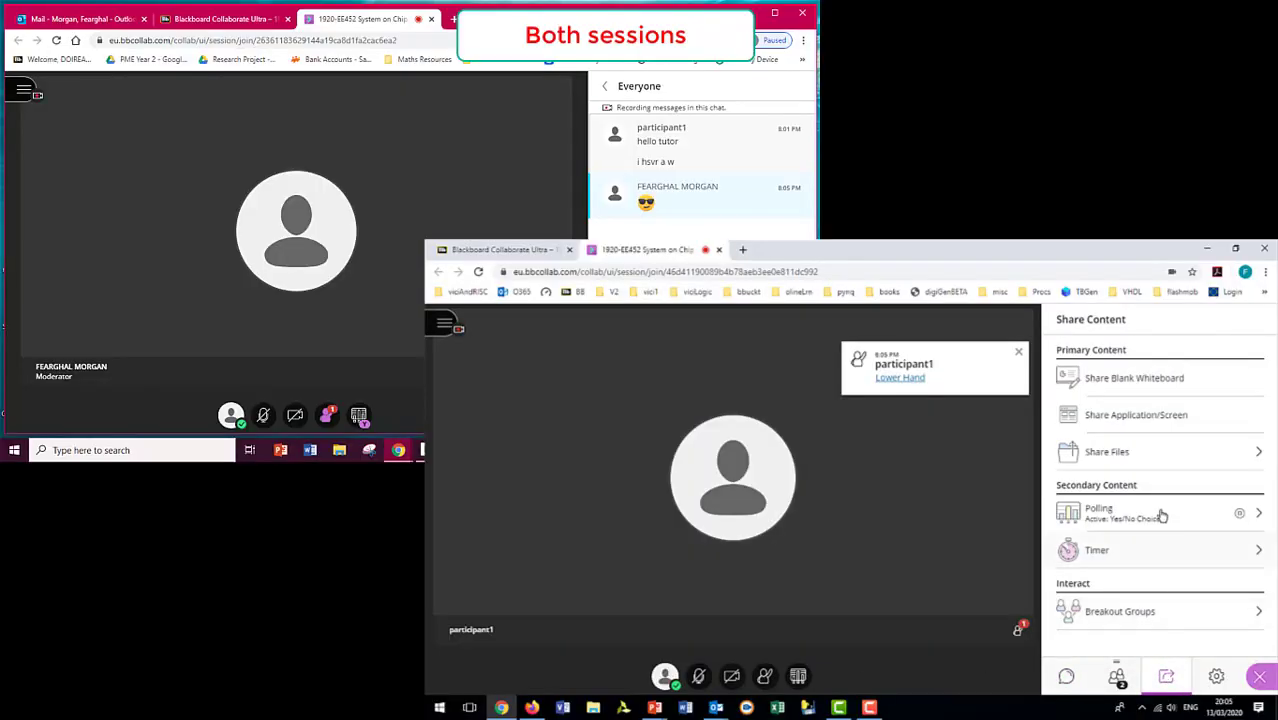
{"action": "left_click", "coordinate": [1163, 458]}
{"action": "left_click", "coordinate": [1136, 373]}
{"action": "double_click", "coordinate": [665, 362]}
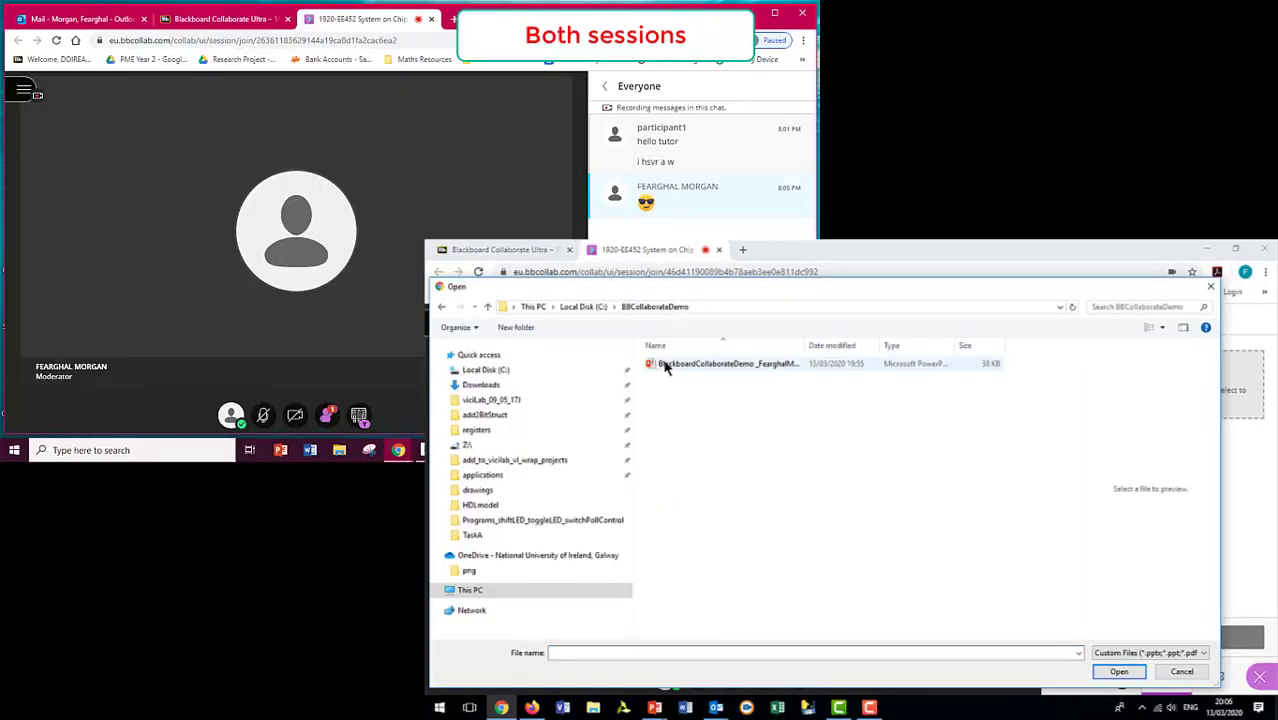
{"action": "double_click", "coordinate": [674, 366]}
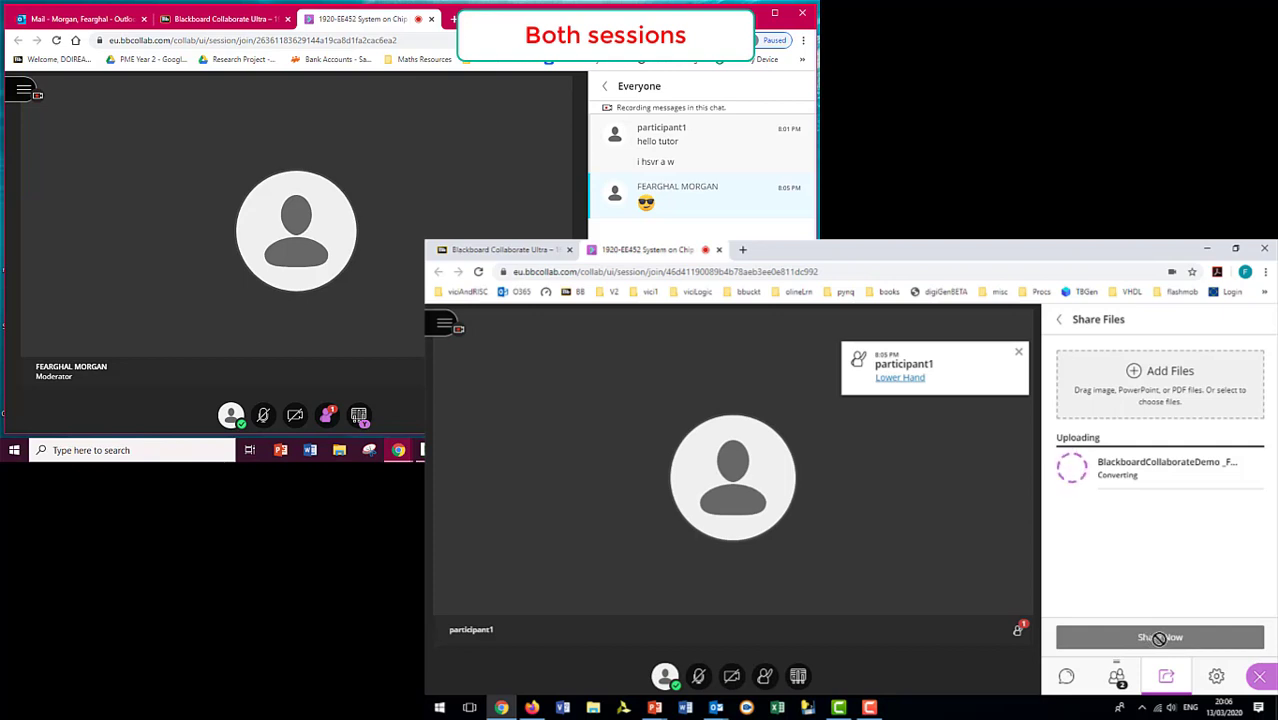
{"action": "left_click", "coordinate": [1159, 637]}
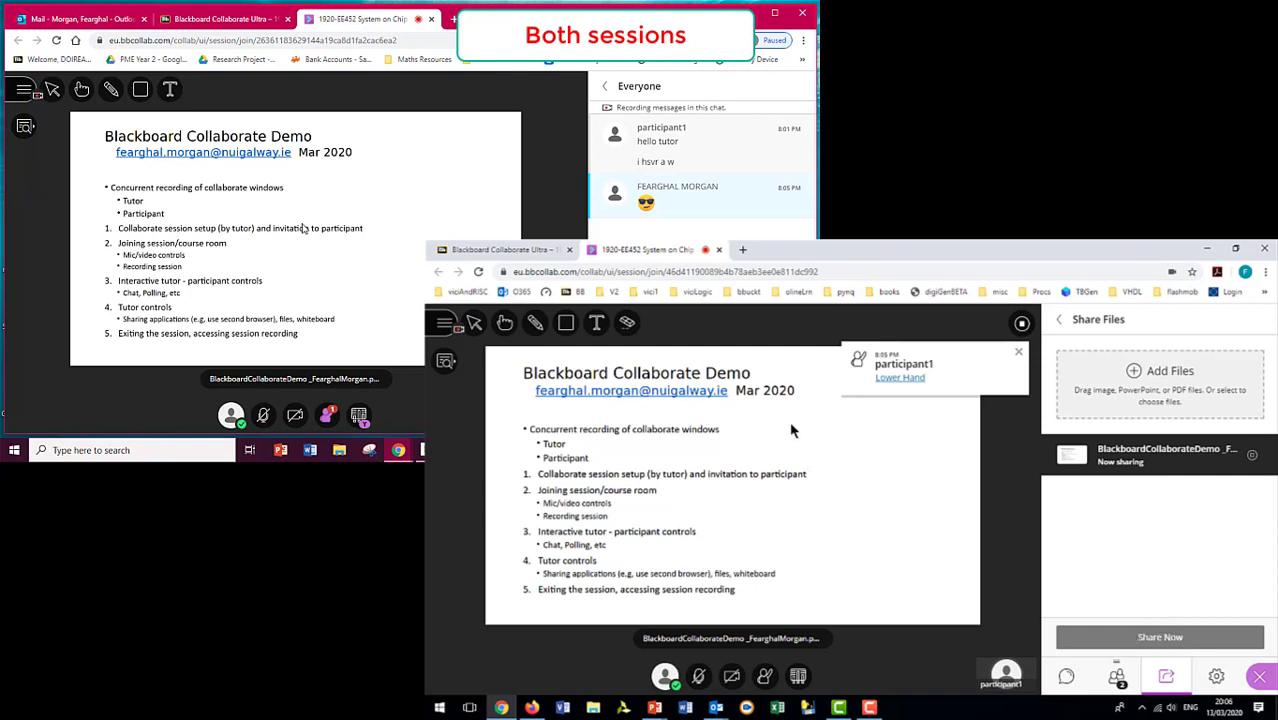
Draw a freehand pencil stroke over the shared slide's bullet text, and stop sharing the file.
{"action": "left_click", "coordinate": [535, 323]}
{"action": "mouse_move", "coordinate": [646, 421]}
{"action": "left_mouse_down"}
{"action": "mouse_move", "coordinate": [636, 491]}
{"action": "mouse_move", "coordinate": [668, 491]}
{"action": "left_mouse_up"}
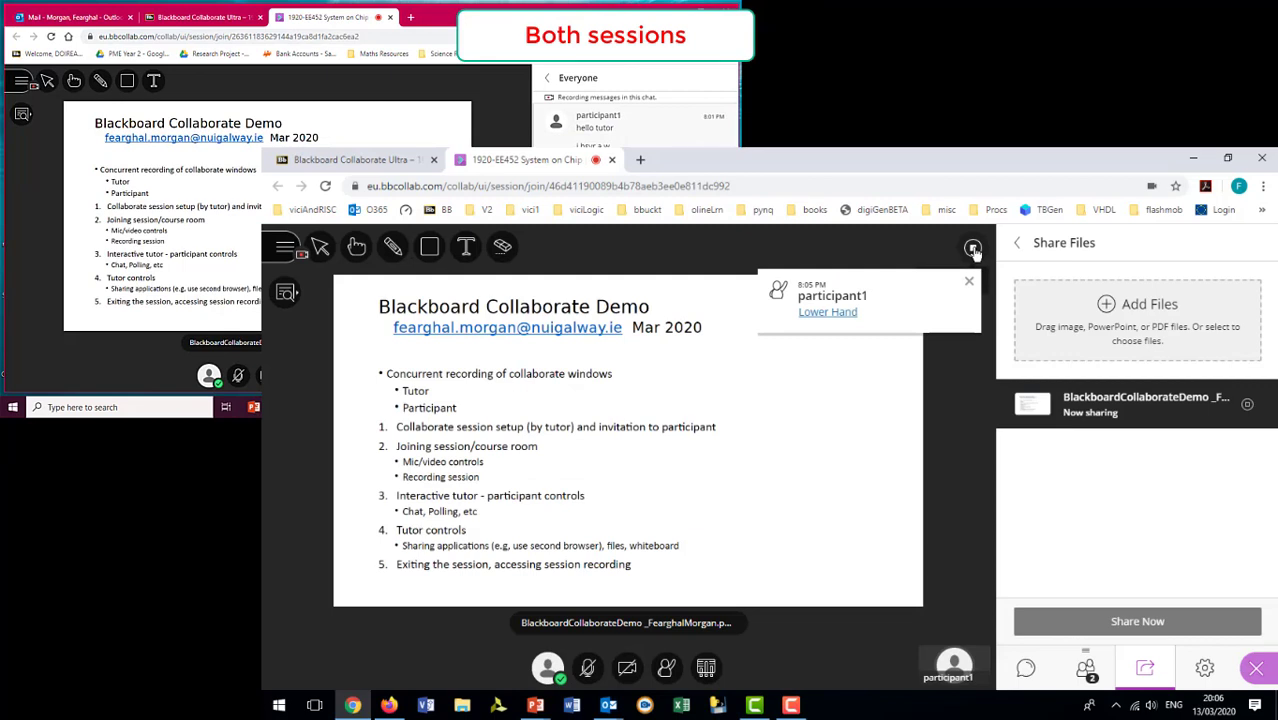
{"action": "left_click", "coordinate": [973, 249]}
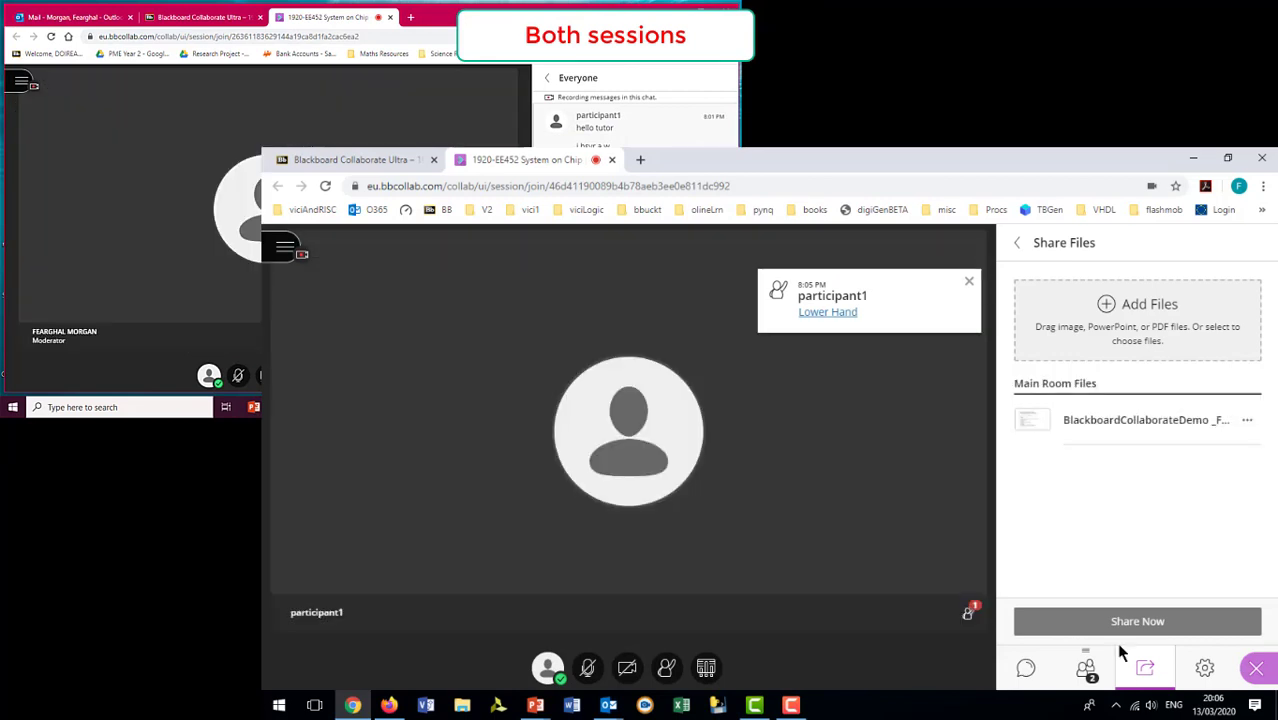
Share a blank whiteboard from the tutor's session and draw a blue freehand curve and a tall ellipse on it.
{"action": "left_click", "coordinate": [1018, 245]}
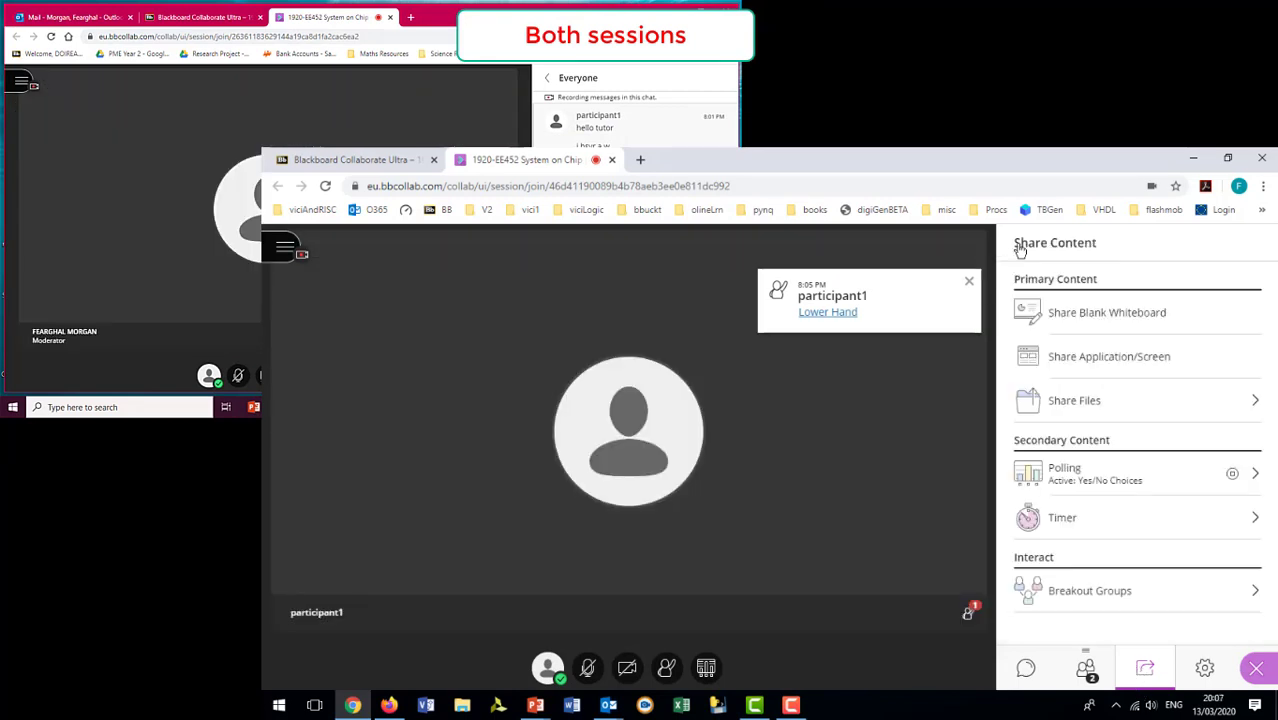
{"action": "left_click", "coordinate": [1088, 317]}
{"action": "left_click", "coordinate": [392, 247]}
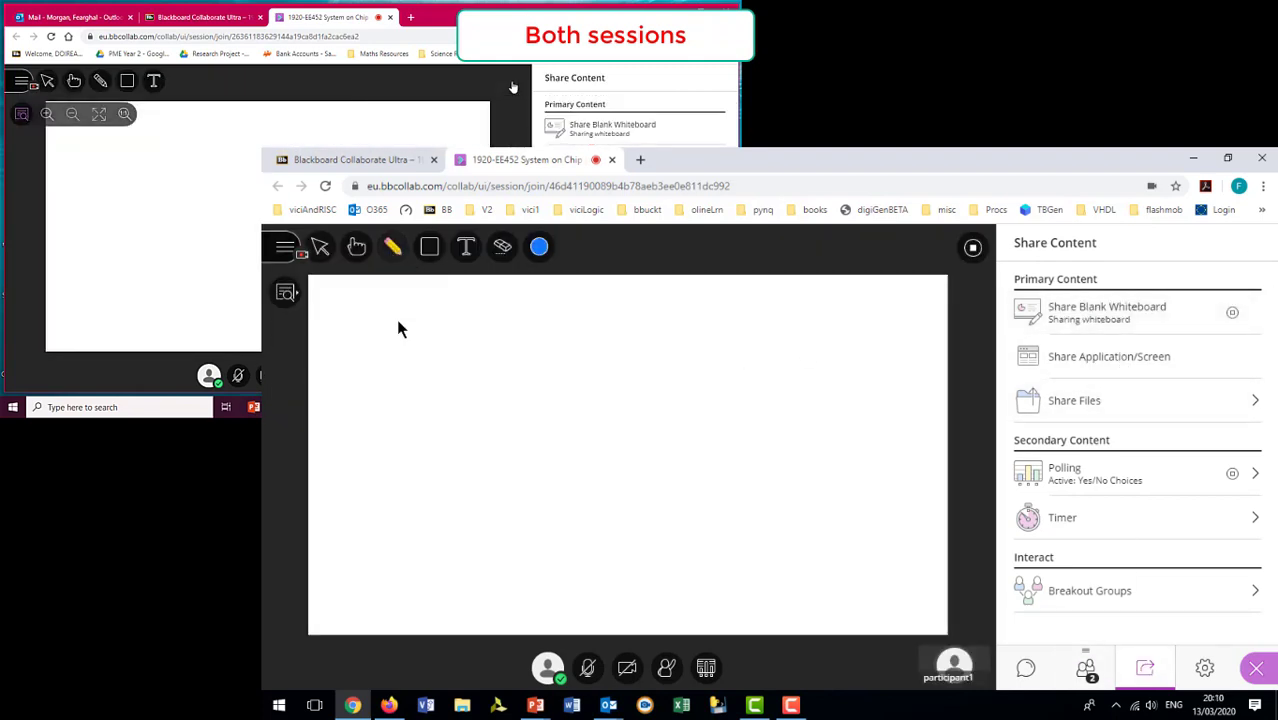
{"action": "left_click", "coordinate": [465, 247]}
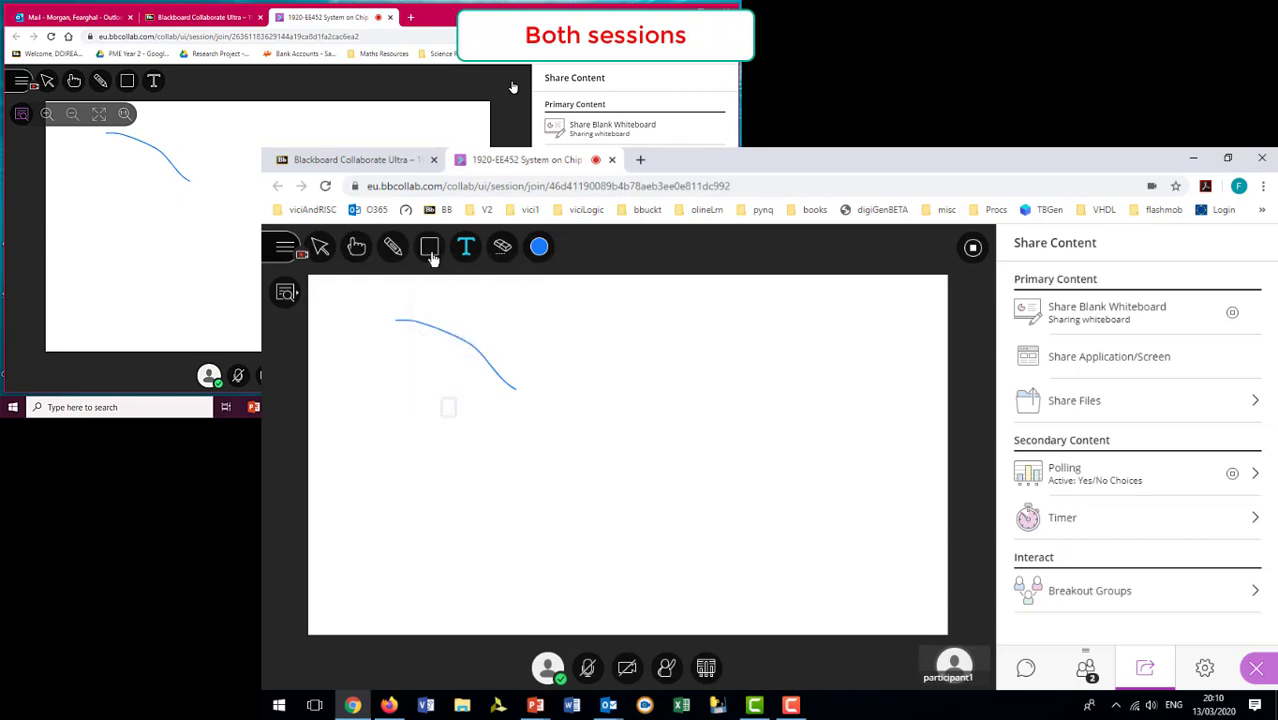
{"action": "mouse_move", "coordinate": [429, 248]}
{"action": "left_click", "coordinate": [521, 314]}
{"action": "left_click_drag", "start_coordinate": [620, 350], "coordinate": [692, 462]}
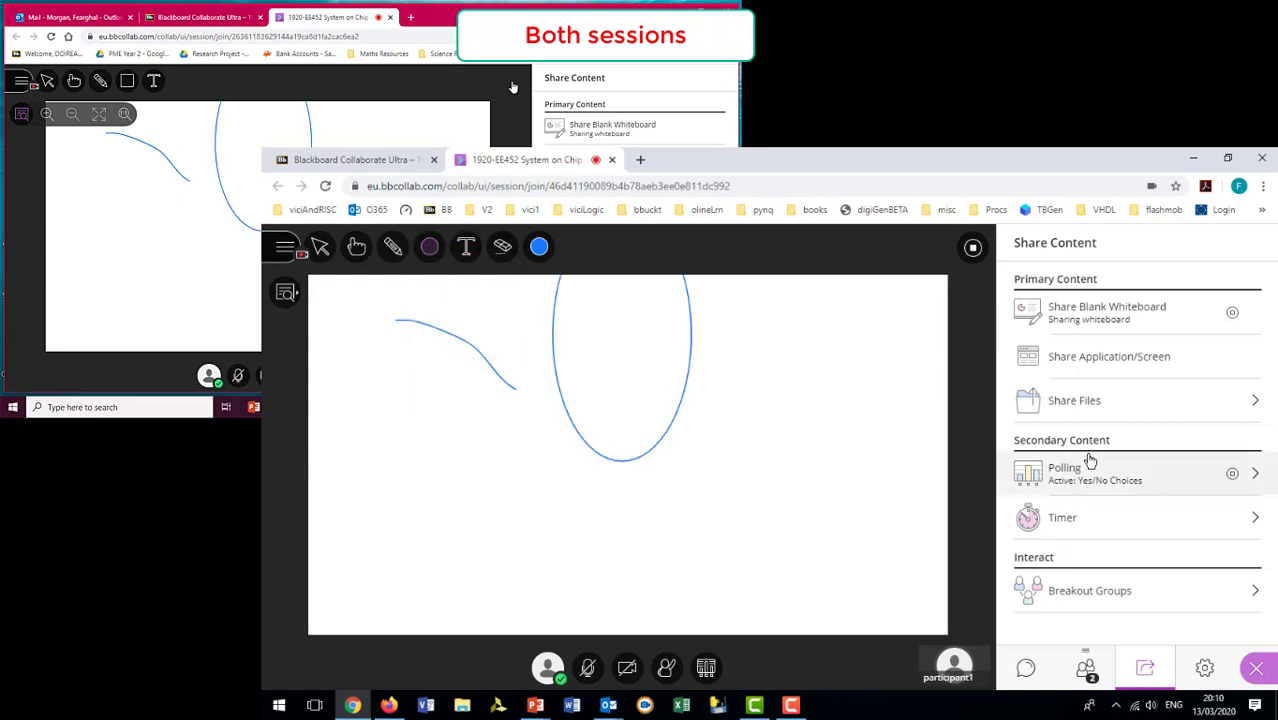
Make participant1 a presenter through the tutor's attendee controls.
{"action": "left_click", "coordinate": [1086, 668]}
{"action": "left_click", "coordinate": [1250, 364]}
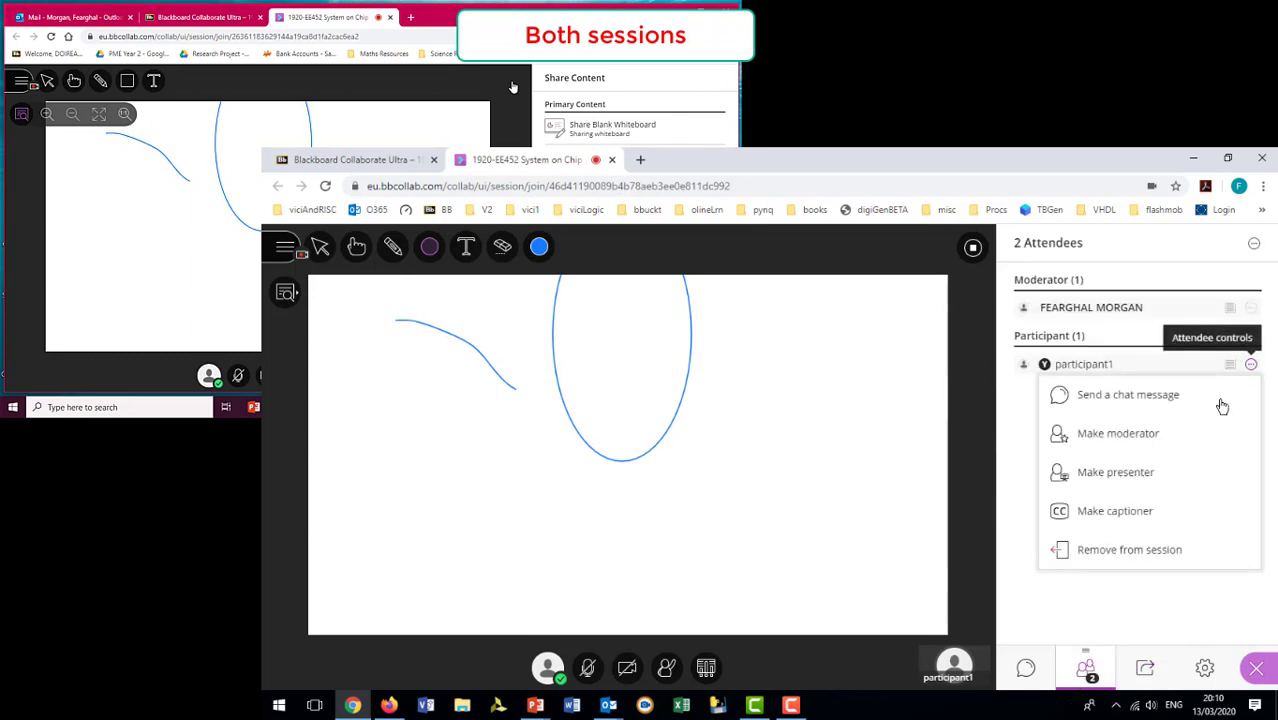
{"action": "left_click", "coordinate": [1132, 480]}
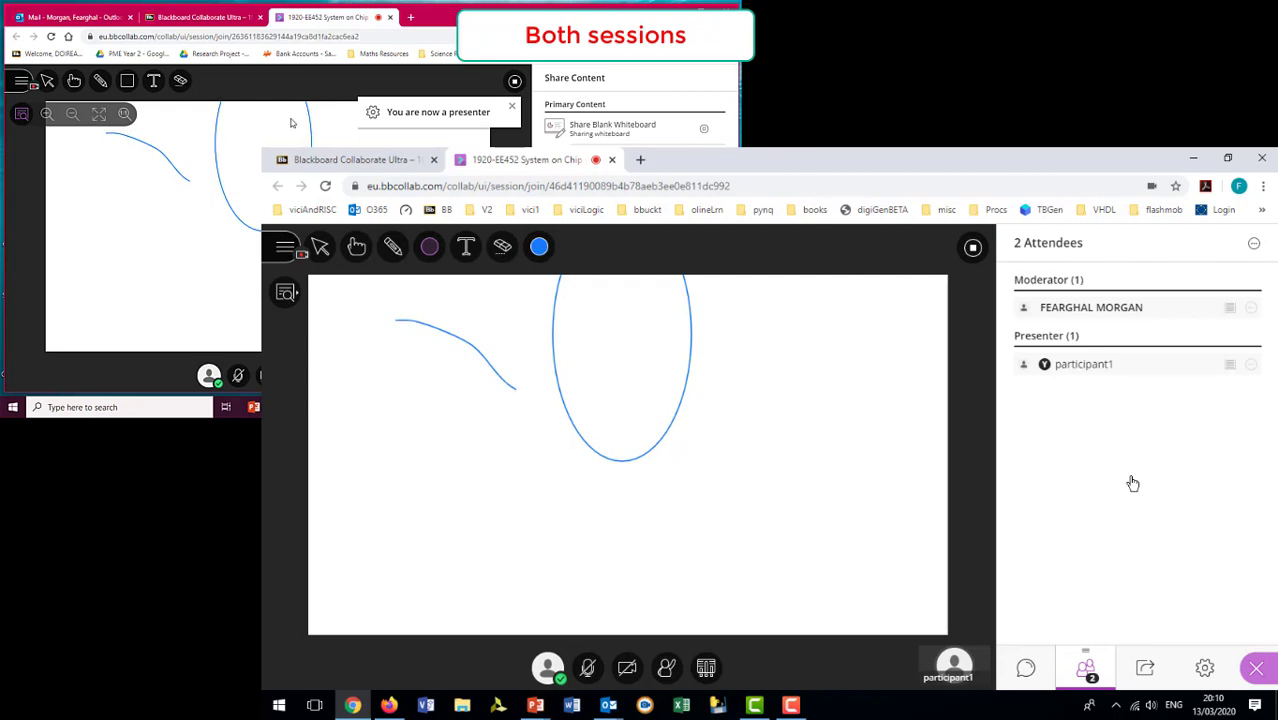
As participant1, draw a looping blue pencil line on the whiteboard, change the colour to orange and draw another line.
{"action": "left_click", "coordinate": [100, 80]}
{"action": "mouse_move", "coordinate": [119, 184]}
{"action": "left_mouse_down"}
{"action": "mouse_move", "coordinate": [180, 226]}
{"action": "mouse_move", "coordinate": [256, 230]}
{"action": "mouse_move", "coordinate": [126, 260]}
{"action": "mouse_move", "coordinate": [98, 202]}
{"action": "mouse_move", "coordinate": [218, 250]}
{"action": "mouse_move", "coordinate": [262, 232]}
{"action": "left_mouse_up"}
{"action": "left_click", "coordinate": [207, 80]}
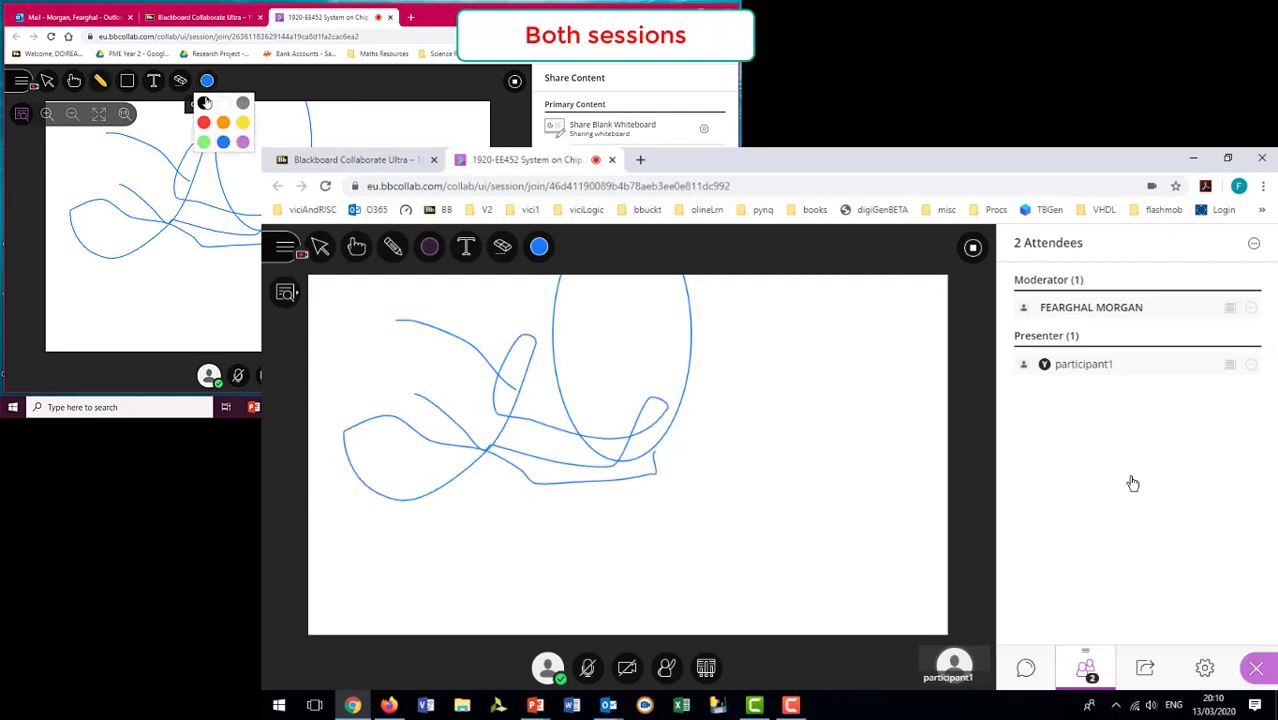
{"action": "left_click", "coordinate": [217, 106]}
{"action": "left_click_drag", "start_coordinate": [253, 143], "coordinate": [380, 217]}
Stop sharing the whiteboard and return participant1 from presenter to the participant role.
{"action": "left_click", "coordinate": [972, 248]}
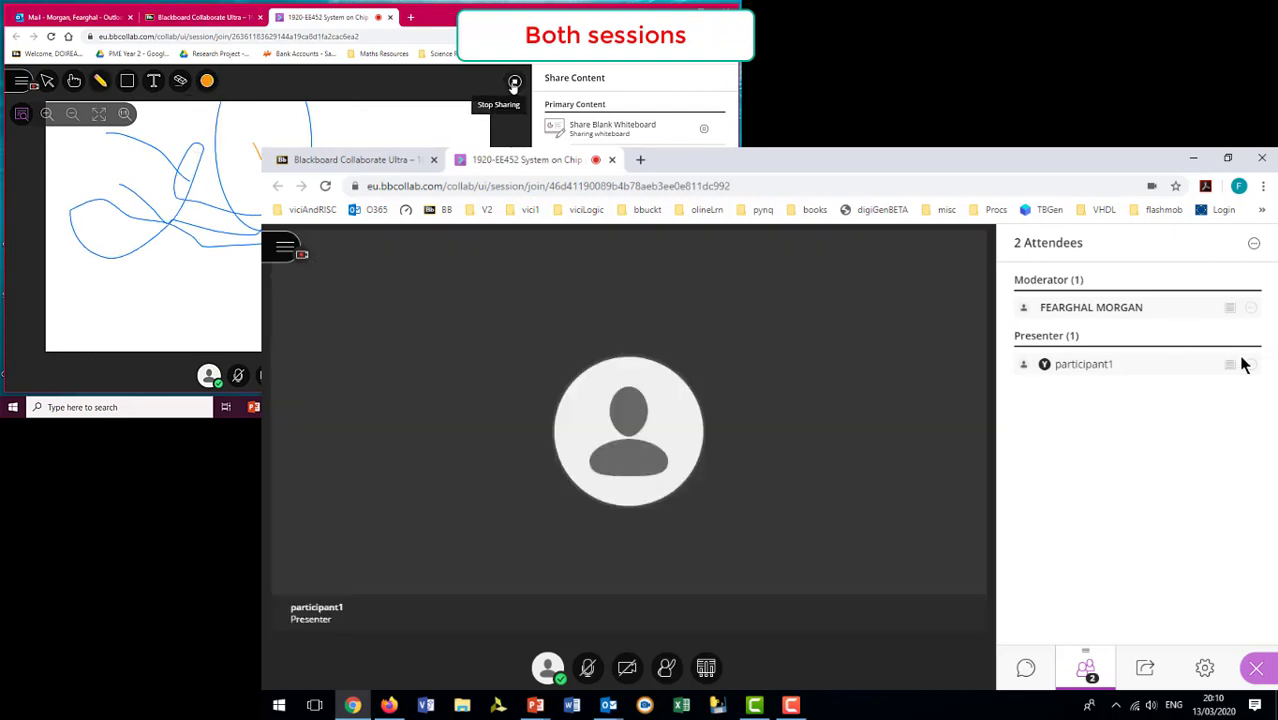
{"action": "left_click", "coordinate": [1251, 366]}
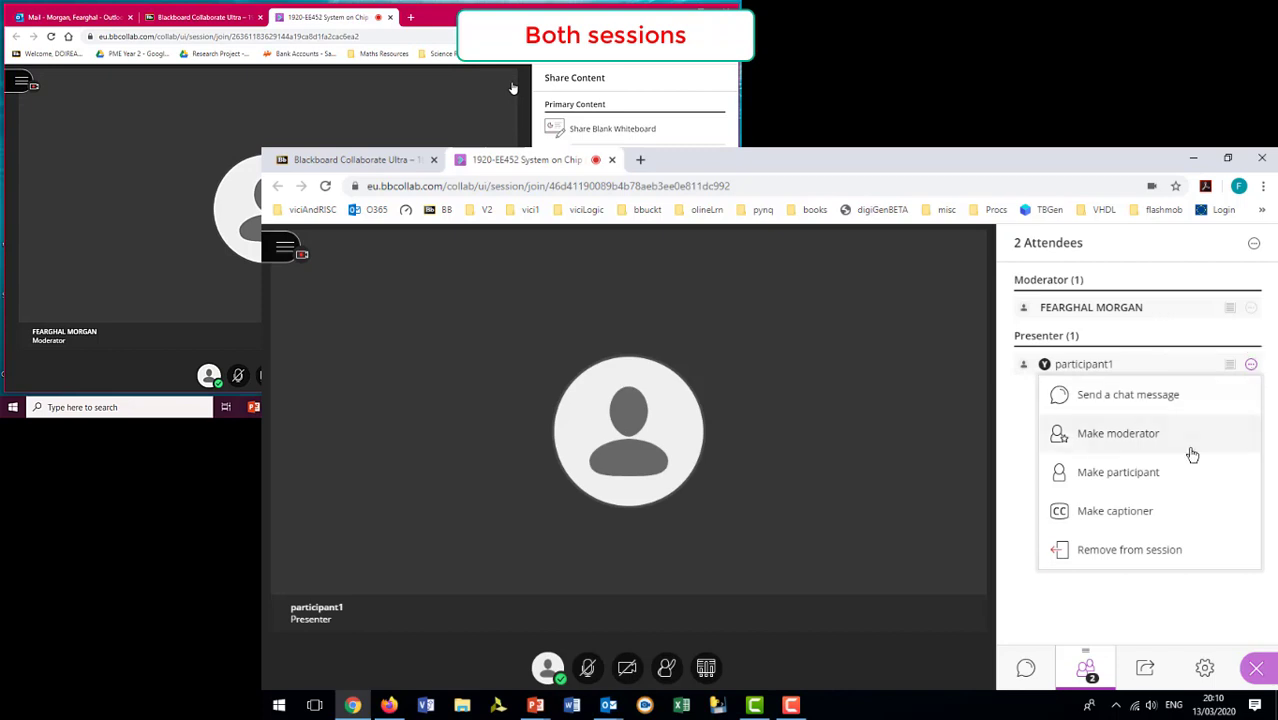
{"action": "left_click", "coordinate": [1129, 476]}
Share the Firefox application window showing the RISC-V Specifications page from the tutor's session.
{"action": "left_click", "coordinate": [1145, 668]}
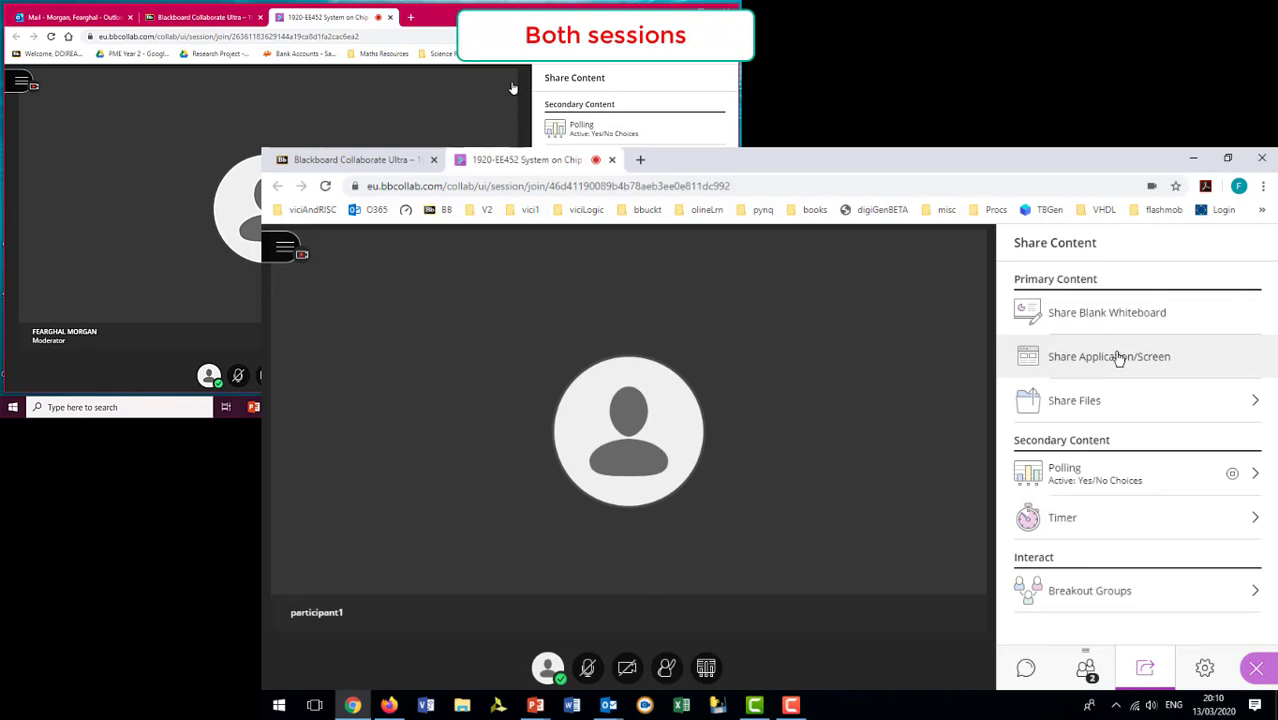
{"action": "left_click", "coordinate": [1118, 359]}
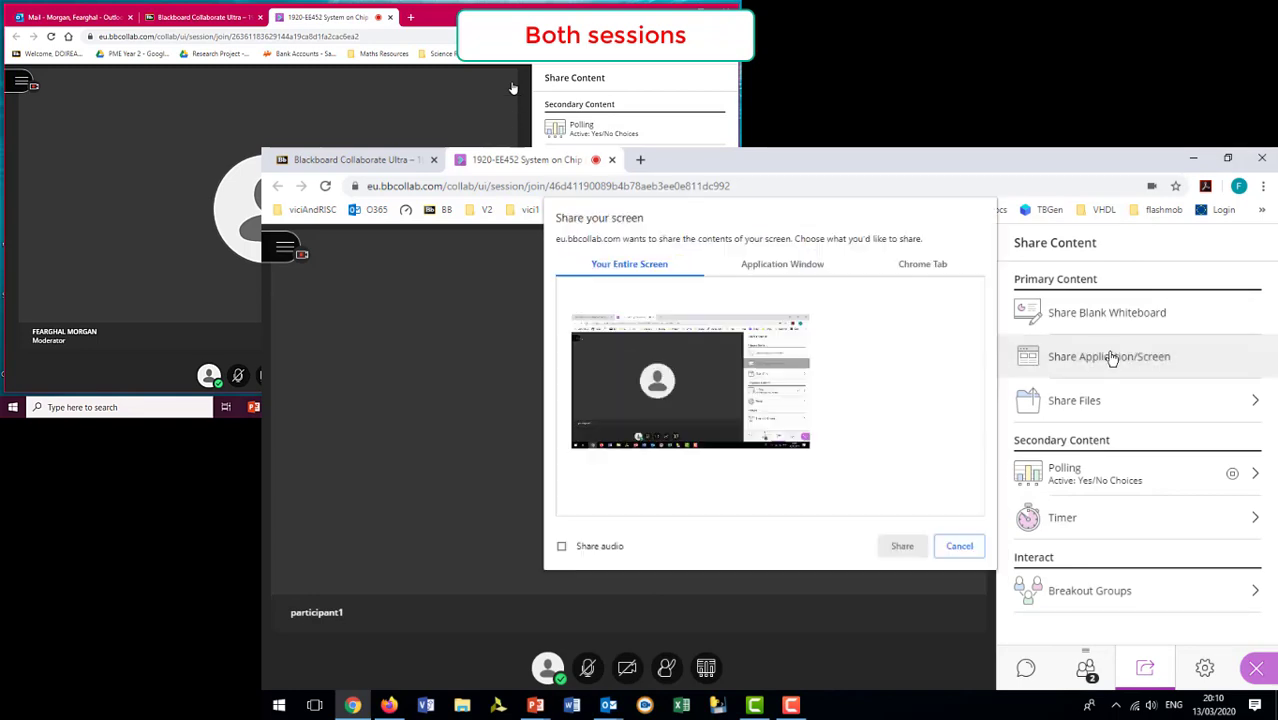
{"action": "left_click", "coordinate": [784, 266]}
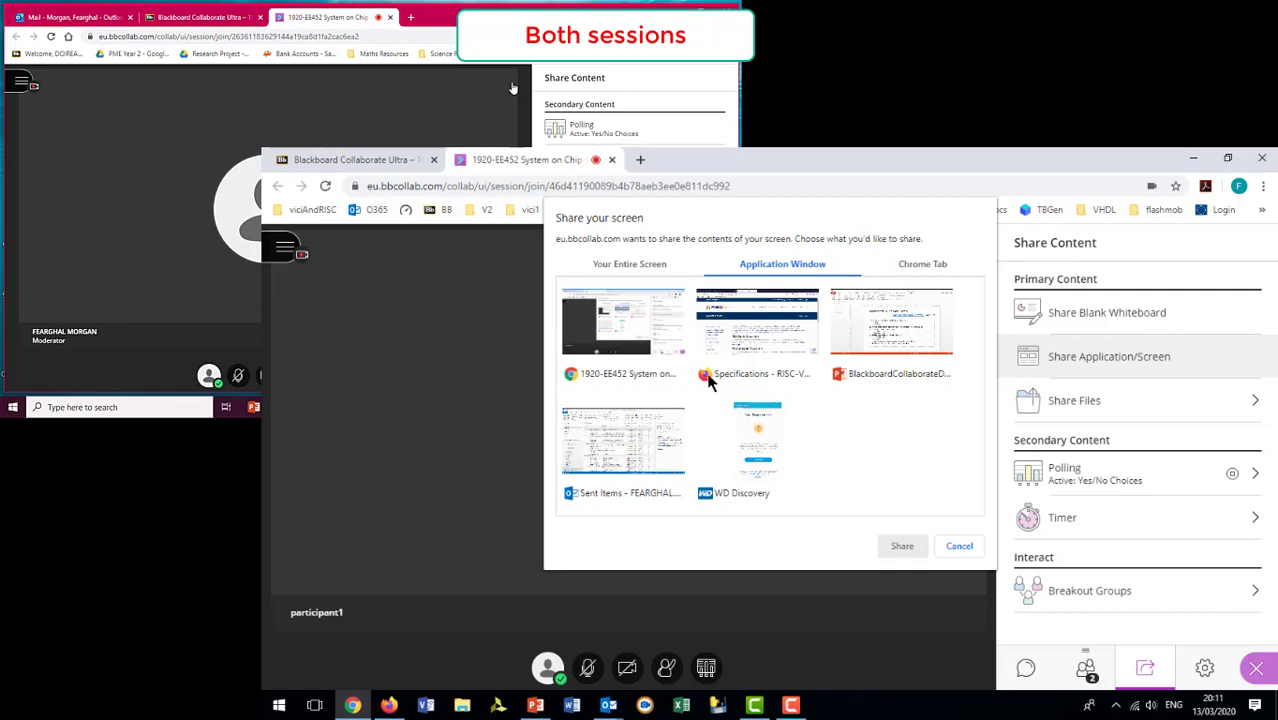
{"action": "left_click", "coordinate": [739, 343]}
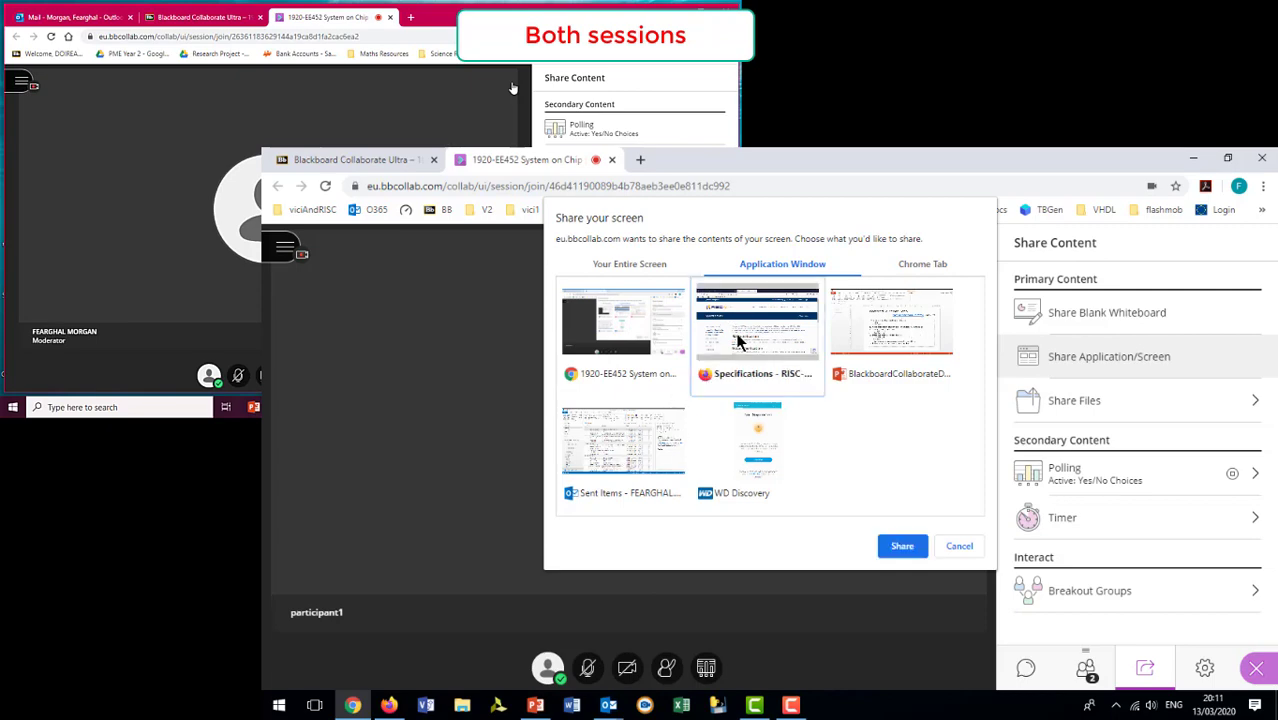
{"action": "left_click", "coordinate": [897, 546]}
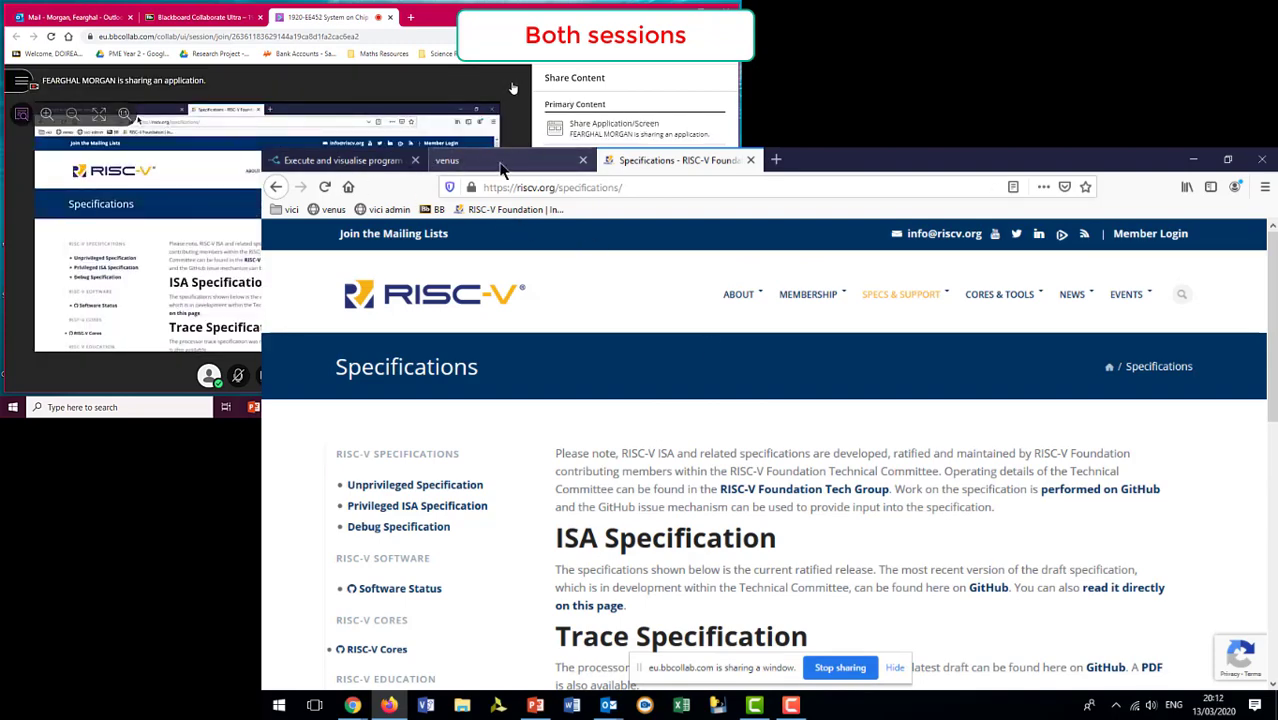
Show the venus and vicilogic pages in the shared Firefox window, and open Members at a Glance on the RISC-V site.
{"action": "left_click", "coordinate": [503, 166]}
{"action": "left_click", "coordinate": [356, 163]}
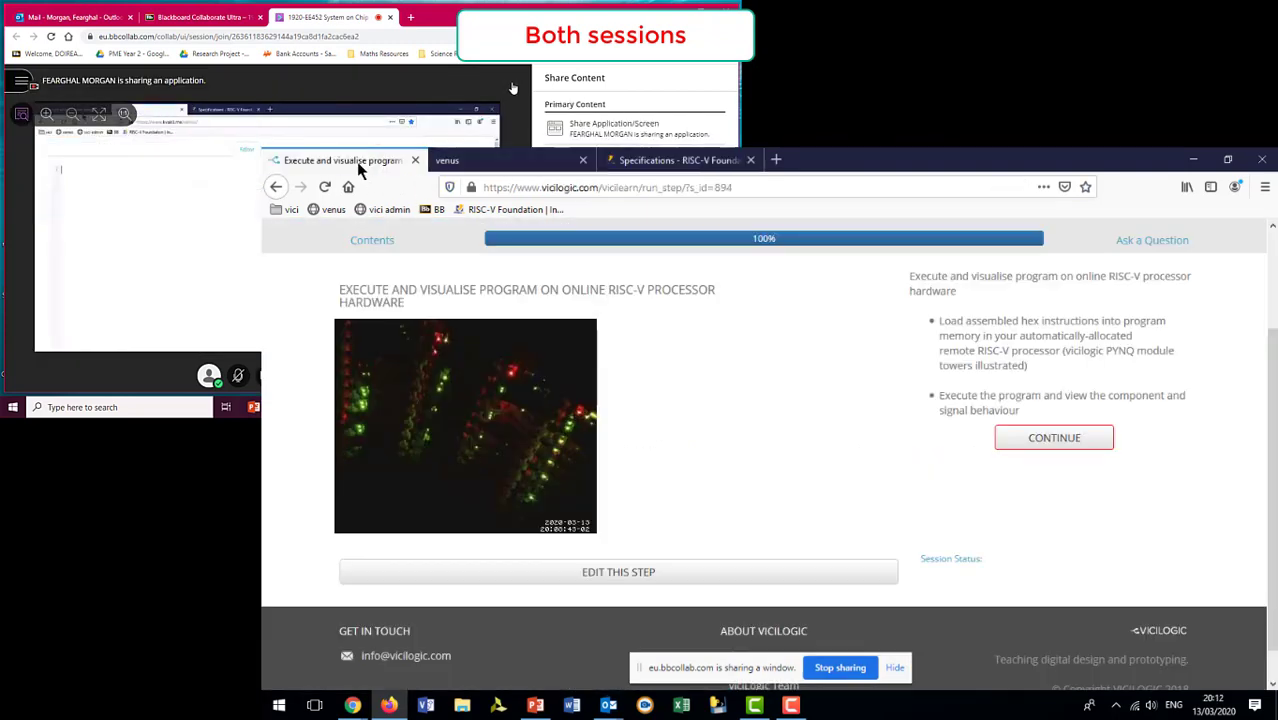
{"action": "left_click", "coordinate": [470, 161]}
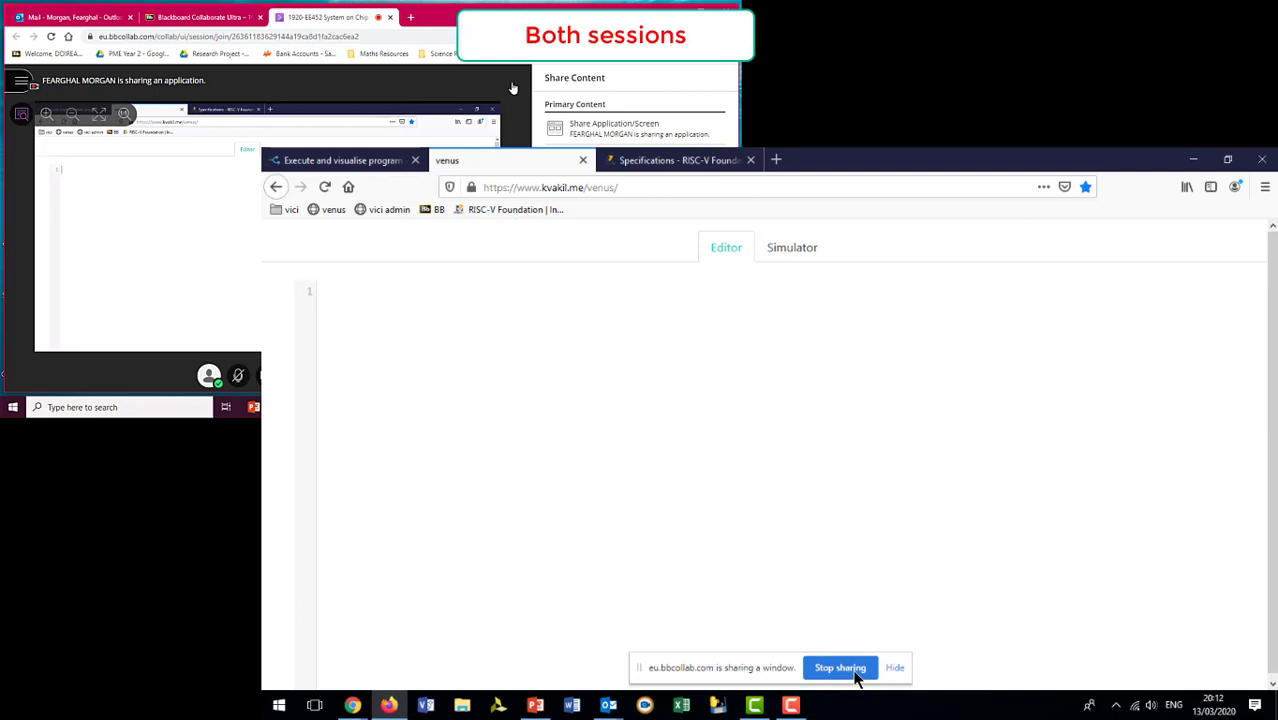
{"action": "left_click", "coordinate": [665, 162]}
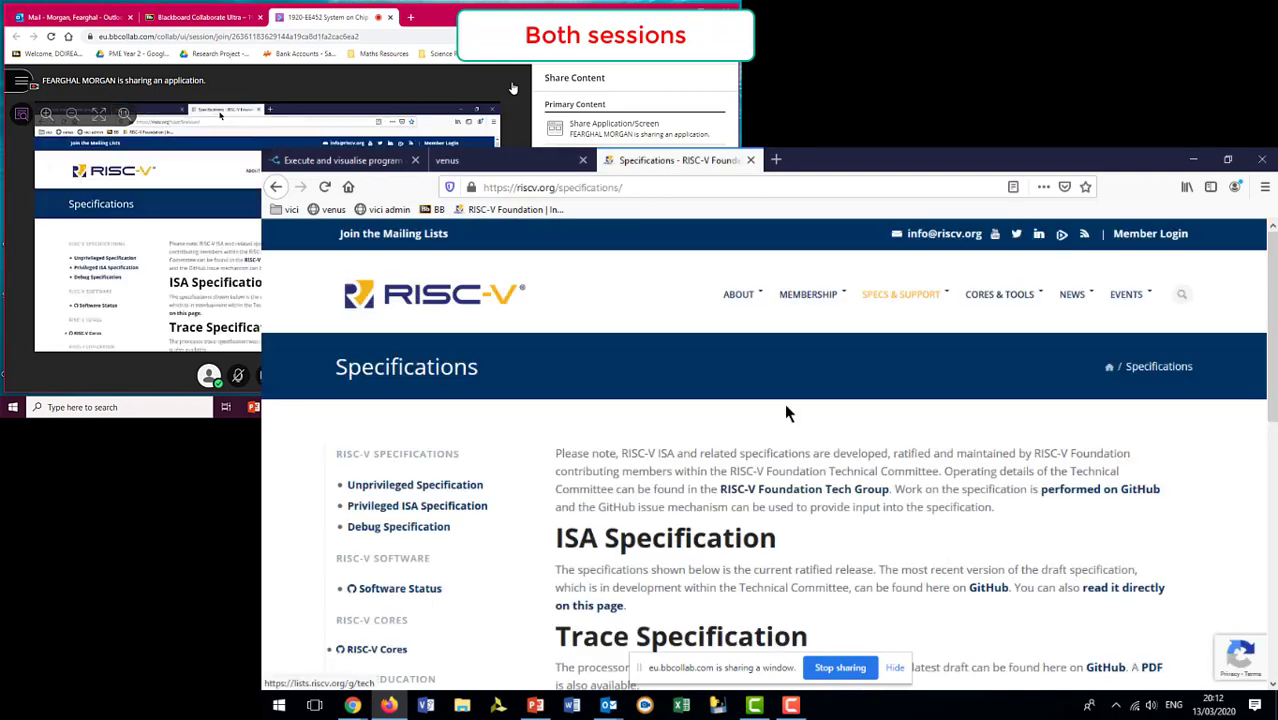
{"action": "mouse_move", "coordinate": [808, 294]}
{"action": "left_click", "coordinate": [807, 336]}
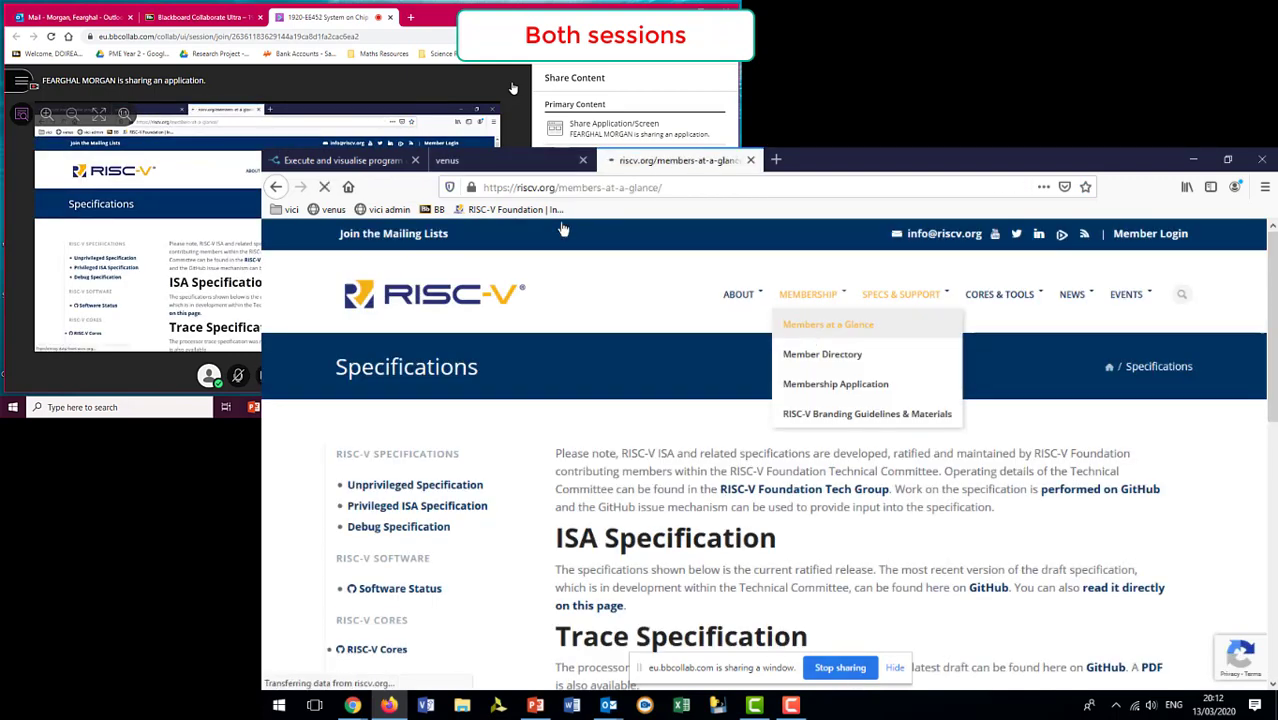
Continue the vicilogic exercise to the RISC-V processor diagram and single-step the loaded program repeatedly with the clk widget.
{"action": "left_click", "coordinate": [455, 160]}
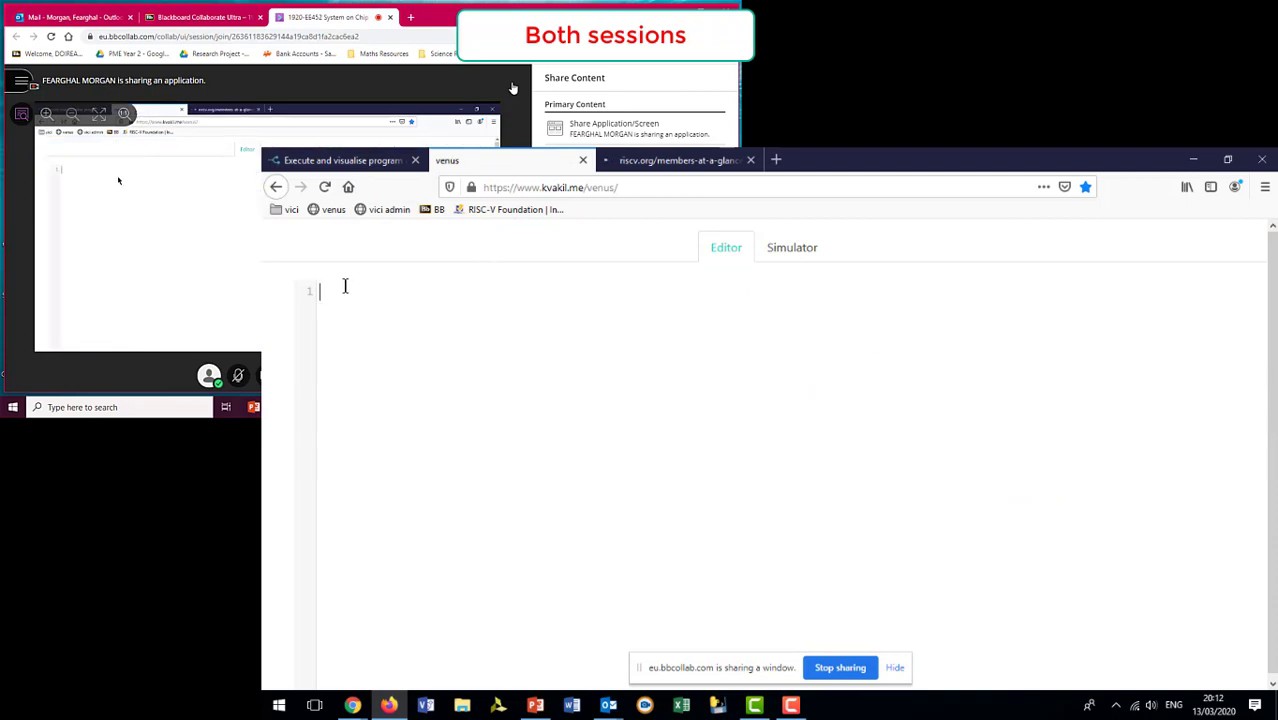
{"action": "left_click", "coordinate": [366, 161]}
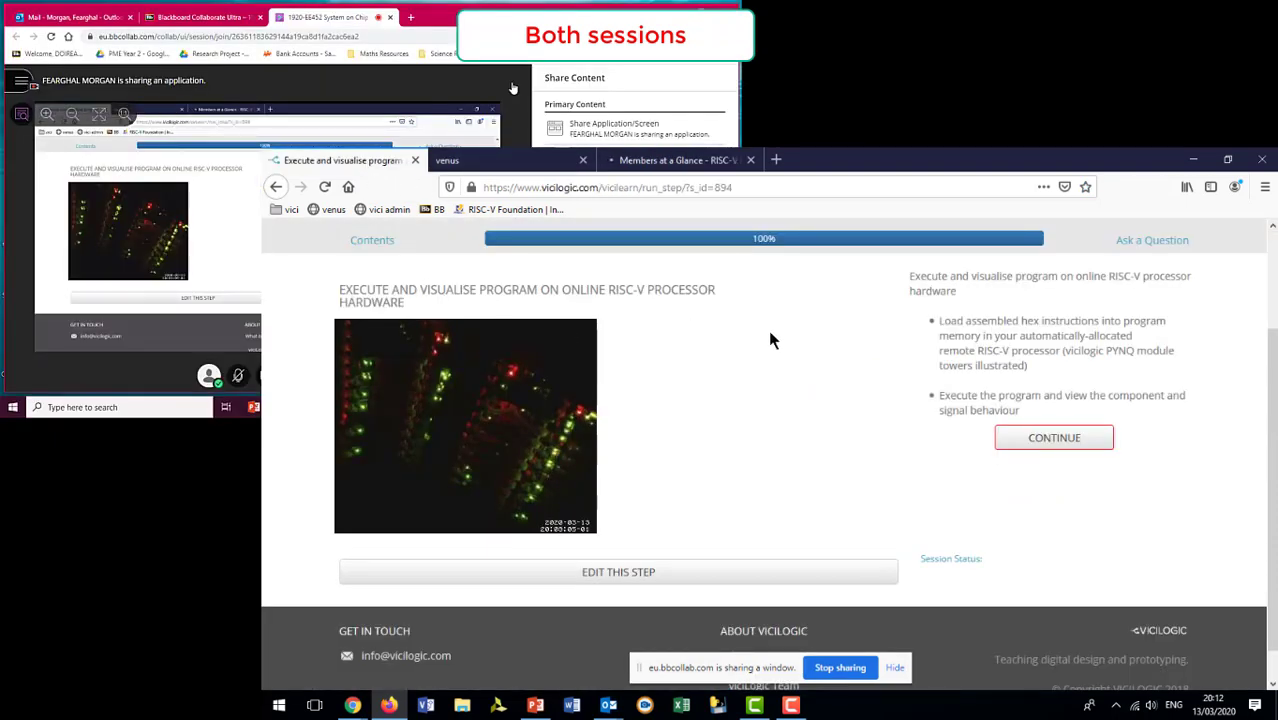
{"action": "left_click", "coordinate": [1043, 436]}
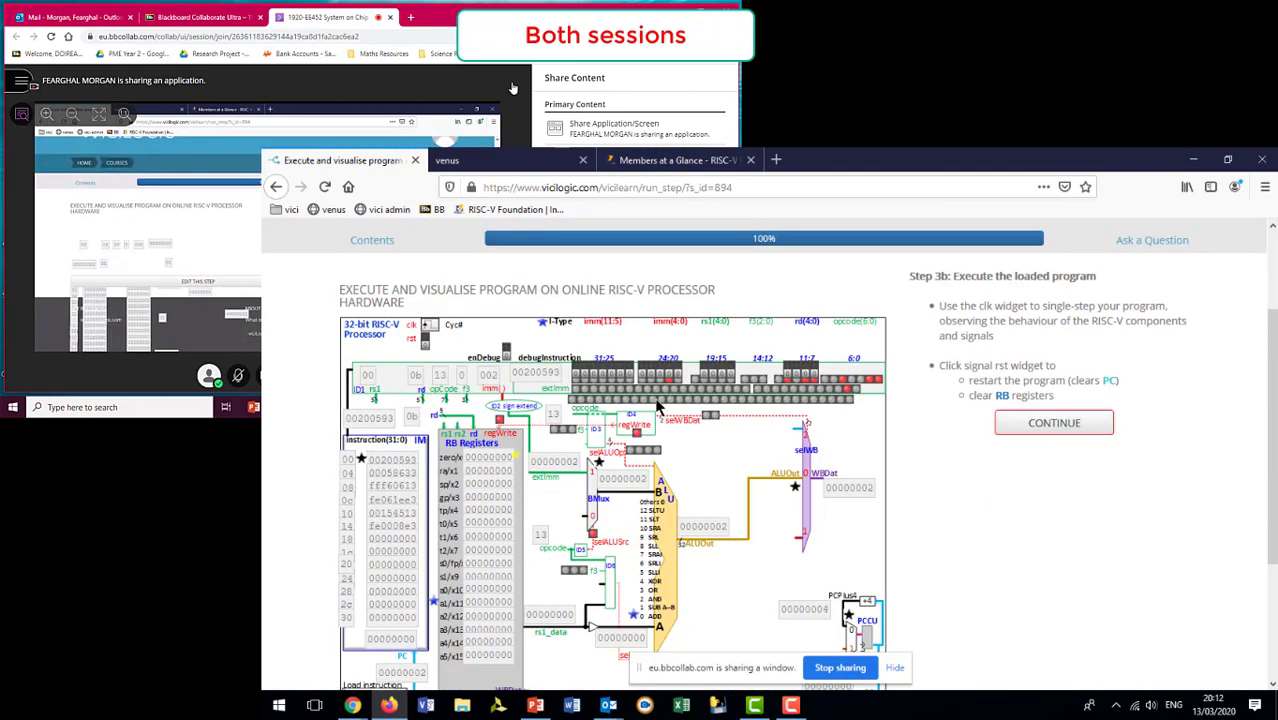
{"action": "left_click", "coordinate": [428, 328]}
{"action": "left_click", "coordinate": [428, 328]}
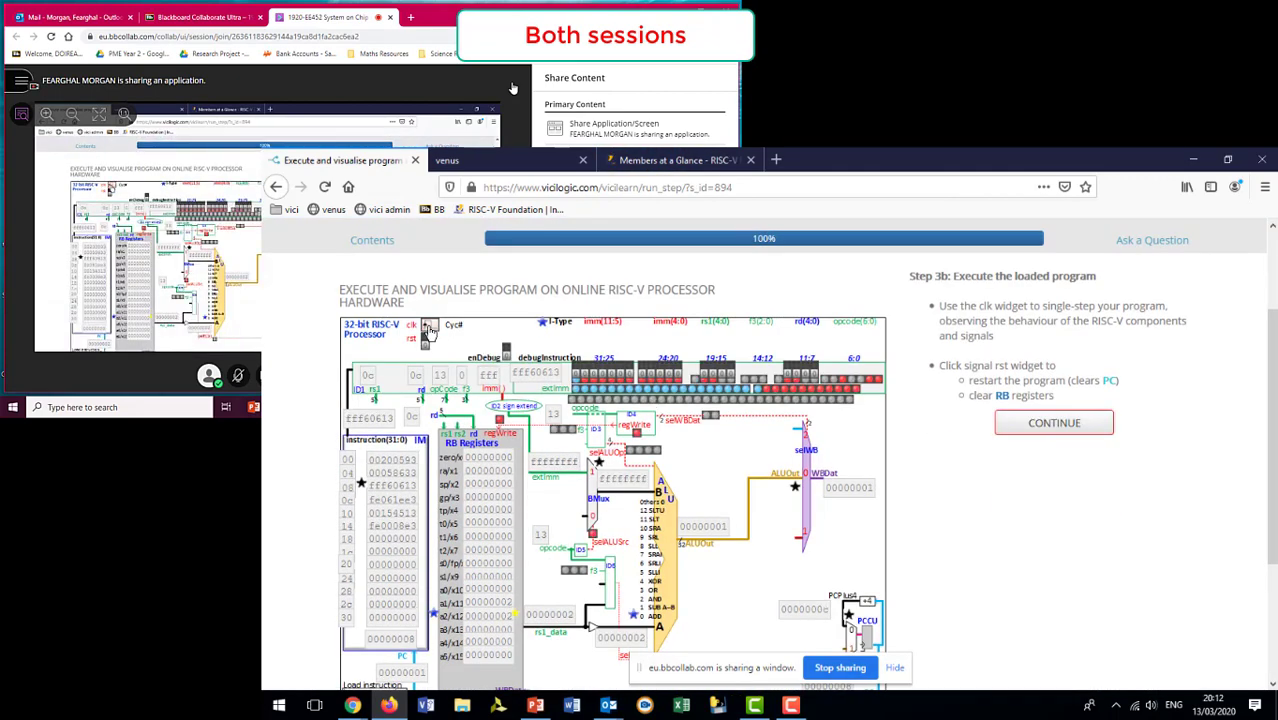
{"action": "left_click", "coordinate": [427, 329]}
{"action": "left_click", "coordinate": [427, 329]}
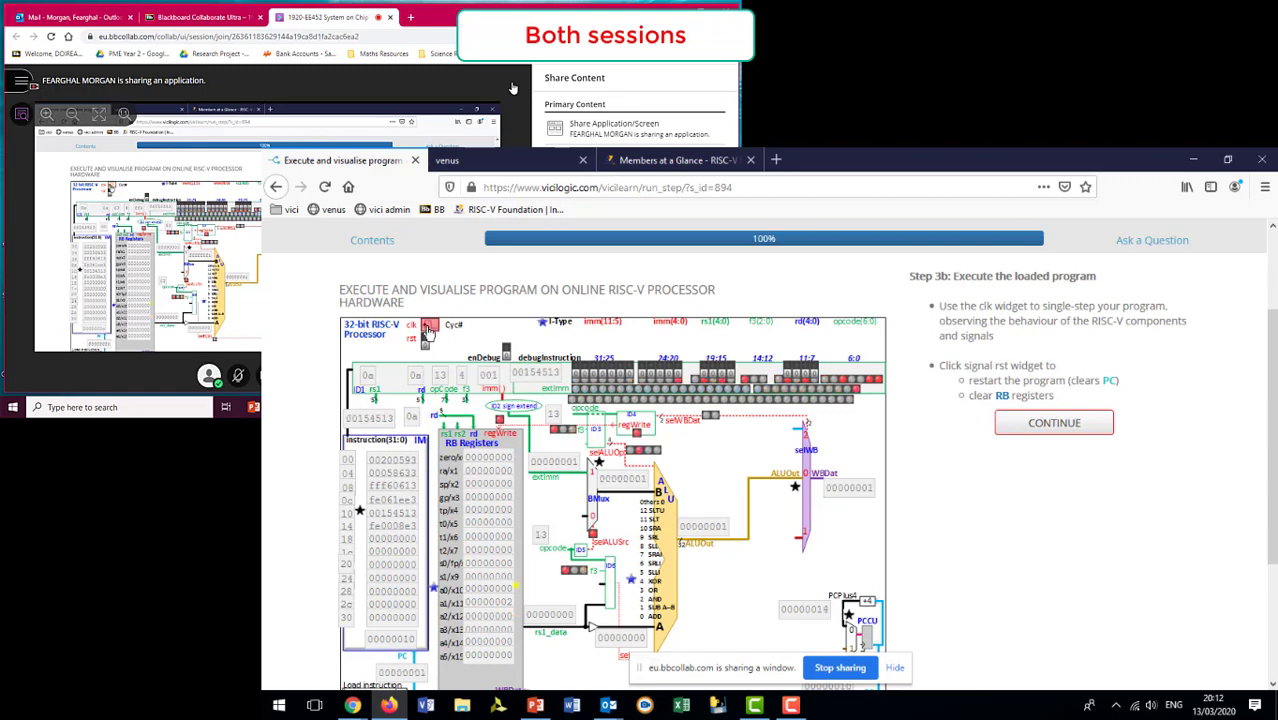
{"action": "left_click", "coordinate": [427, 330]}
{"action": "left_click", "coordinate": [427, 330]}
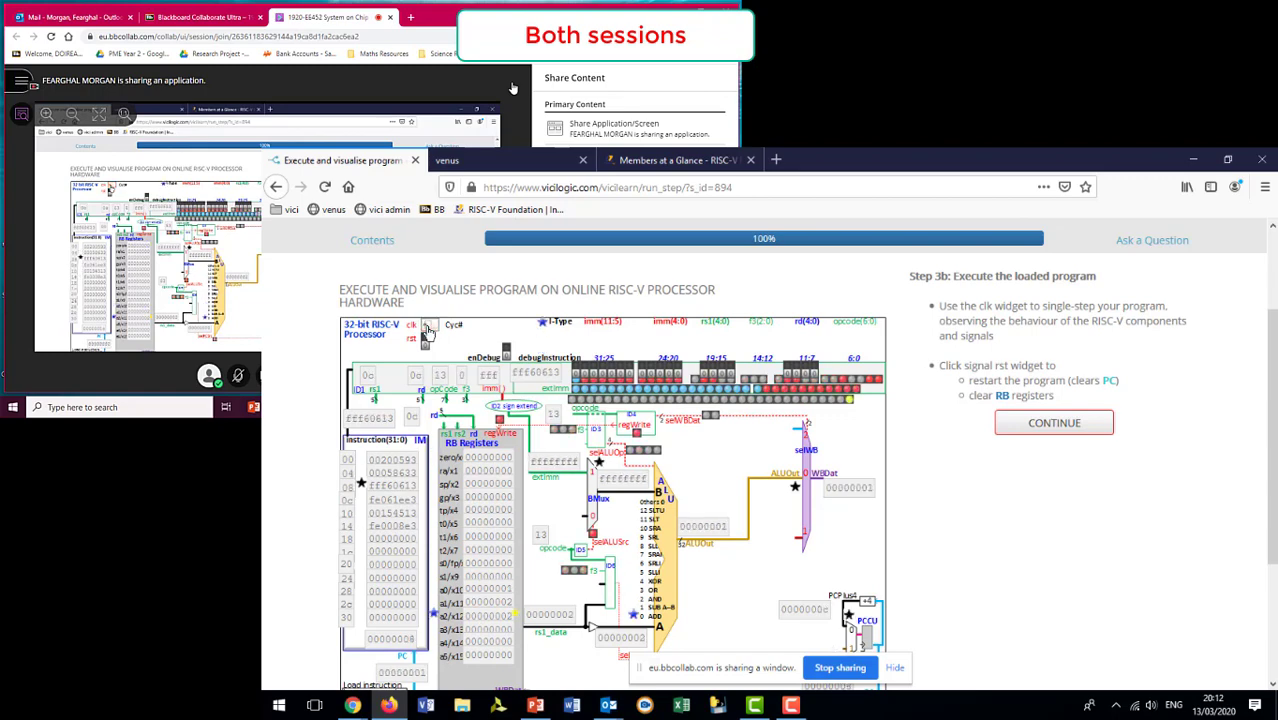
{"action": "left_click", "coordinate": [427, 333]}
Switch back to the tutor's Collaborate session in Chrome and stop sharing the Firefox window.
{"action": "key", "text": "alt+Tab"}
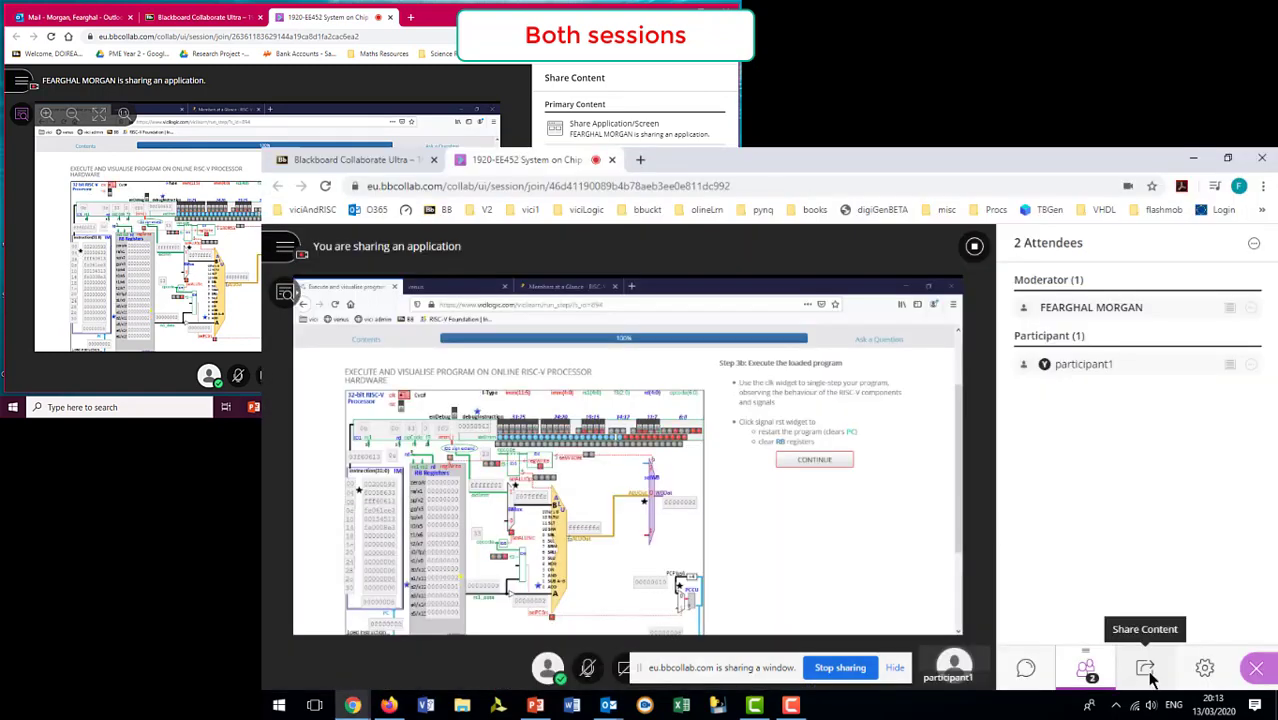
{"action": "left_click", "coordinate": [831, 672]}
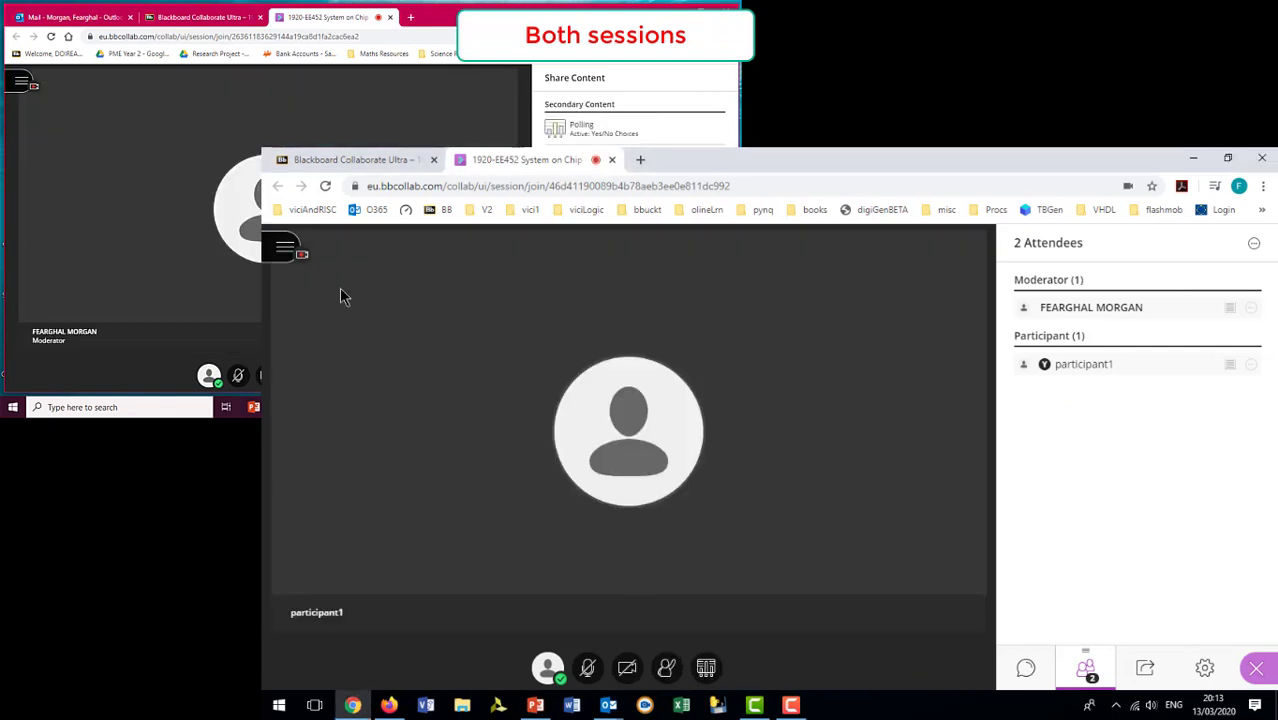
Leave the session as the tutor, and open the profile options in the participant's session.
{"action": "left_click", "coordinate": [285, 250]}
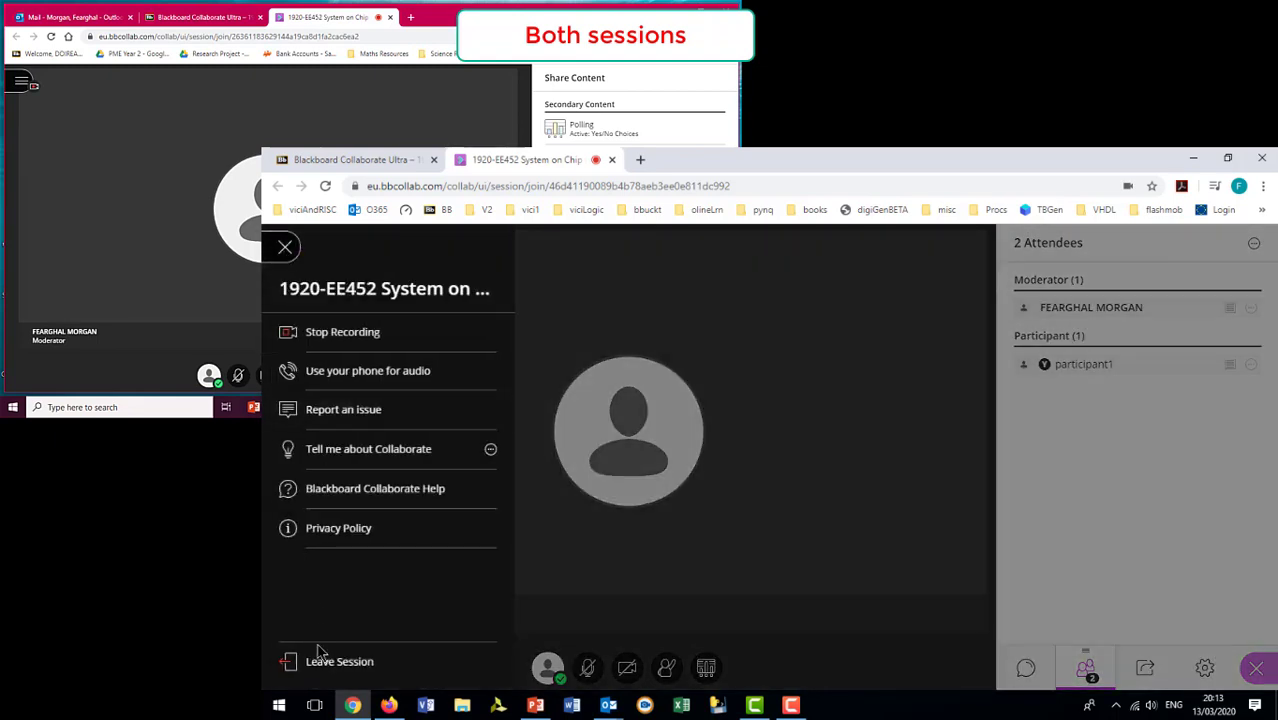
{"action": "left_click", "coordinate": [548, 672]}
{"action": "left_click", "coordinate": [548, 669]}
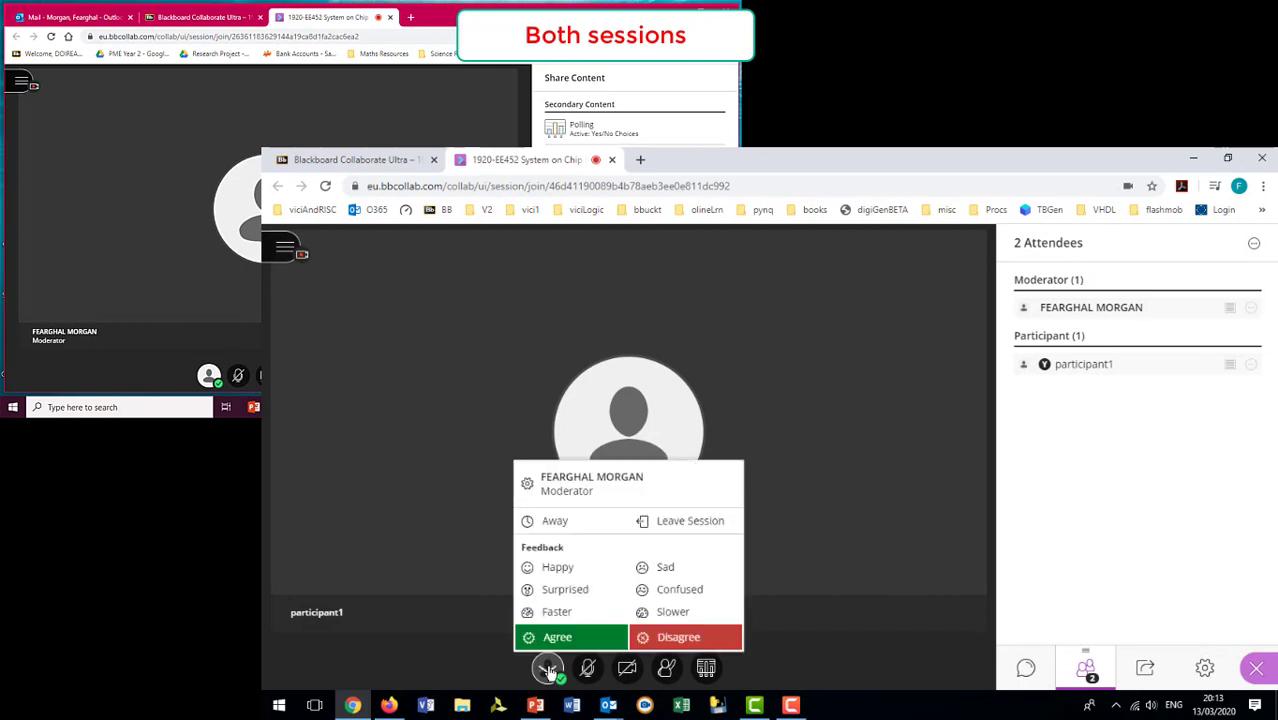
{"action": "left_click", "coordinate": [676, 524]}
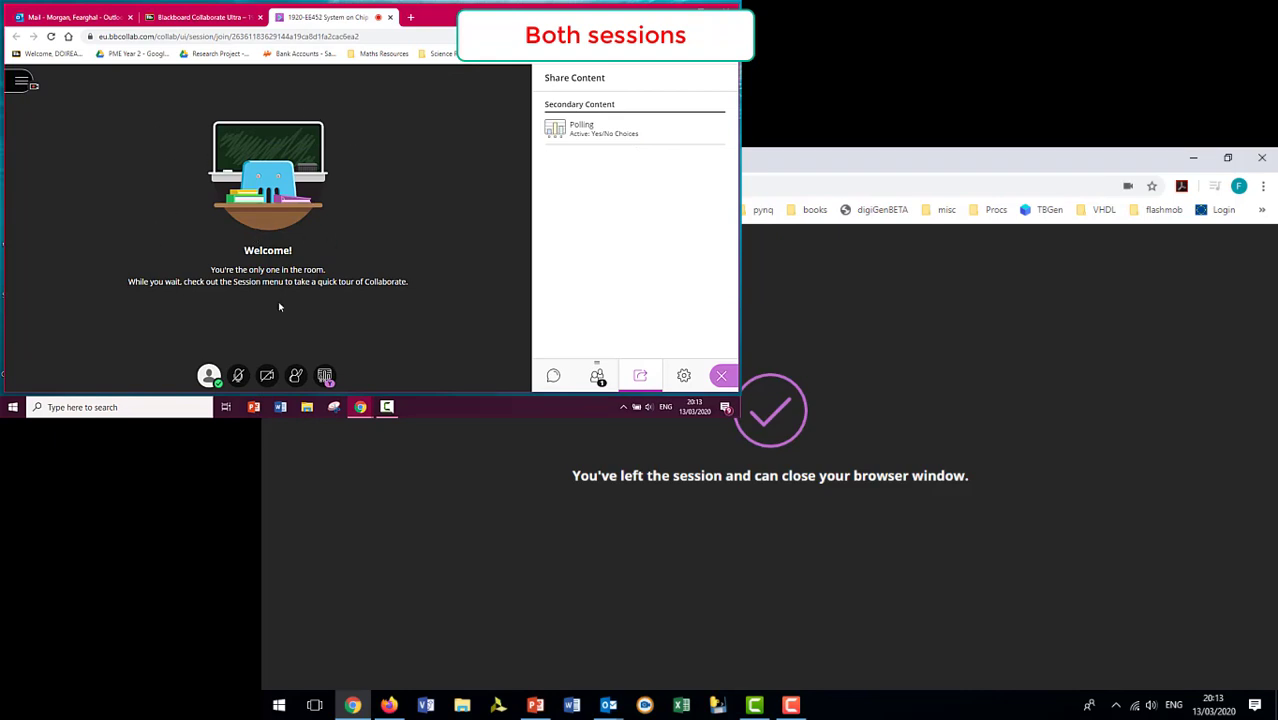
{"action": "left_click", "coordinate": [209, 375]}
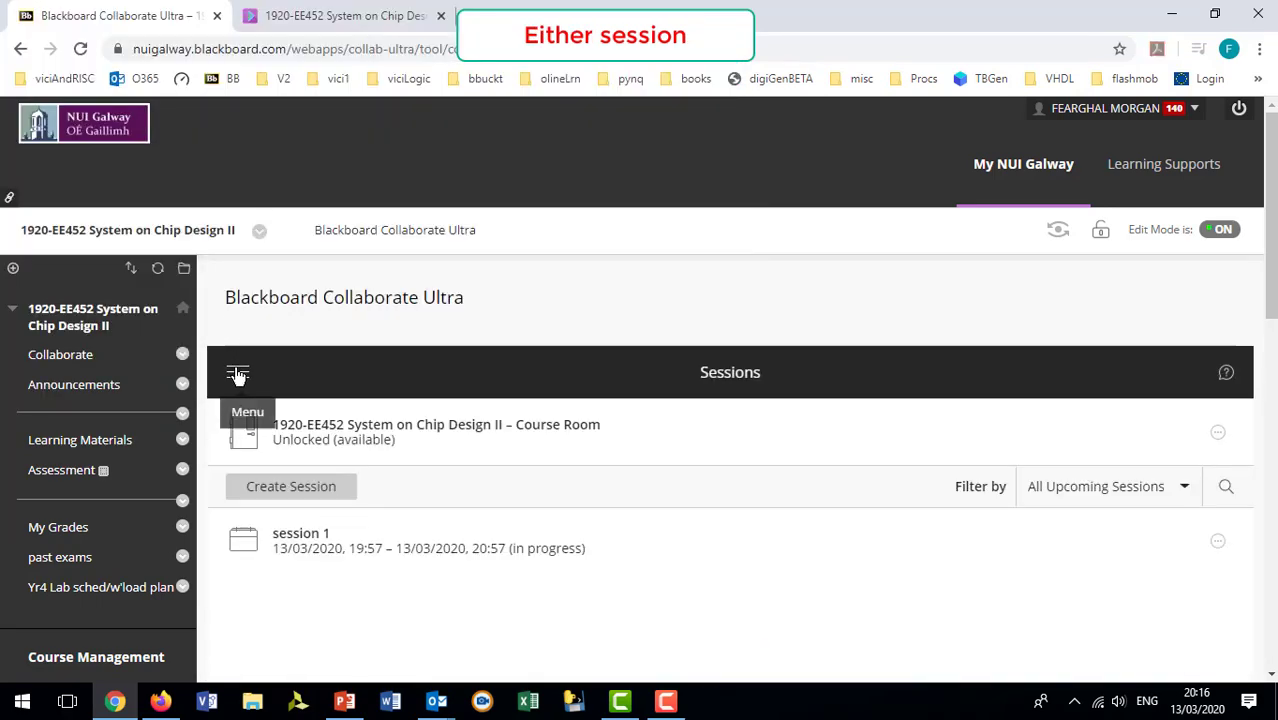
View the course's Collaborate recordings and show the options for 1920-EE452 System on Chip Design II / recording_1.
{"action": "left_click", "coordinate": [237, 375]}
{"action": "left_click", "coordinate": [268, 272]}
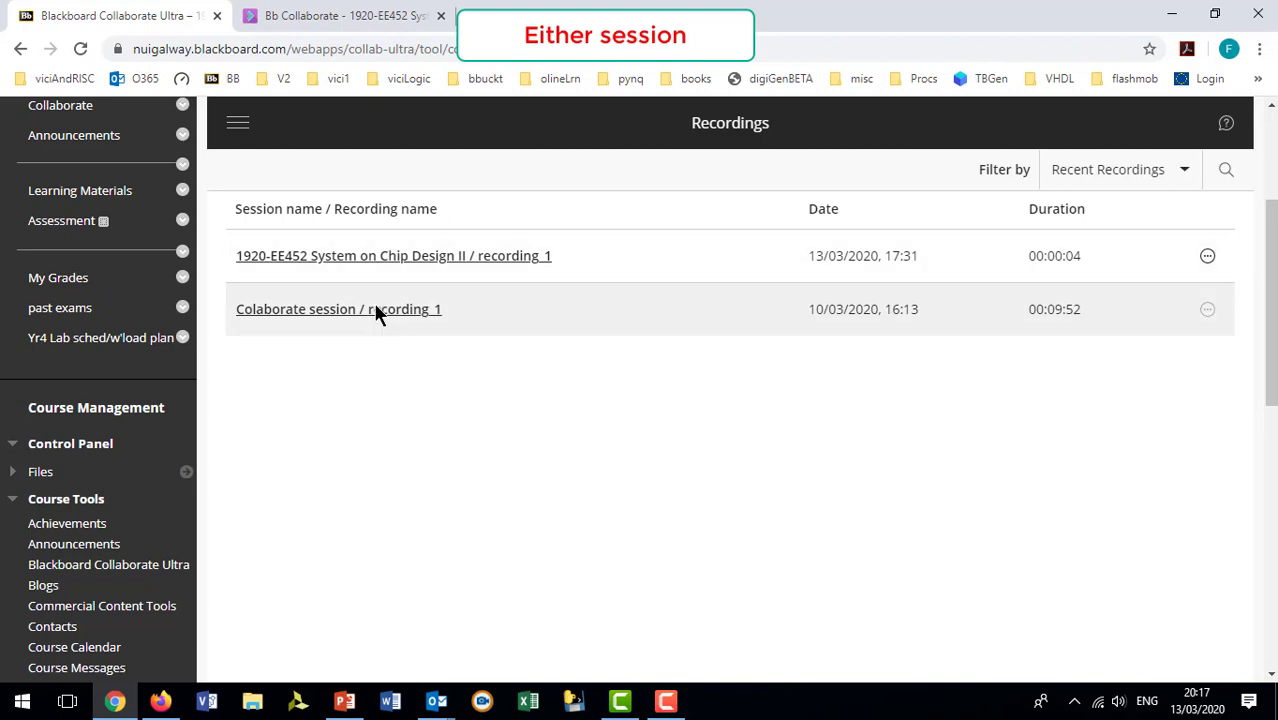
{"action": "left_click", "coordinate": [1207, 257]}
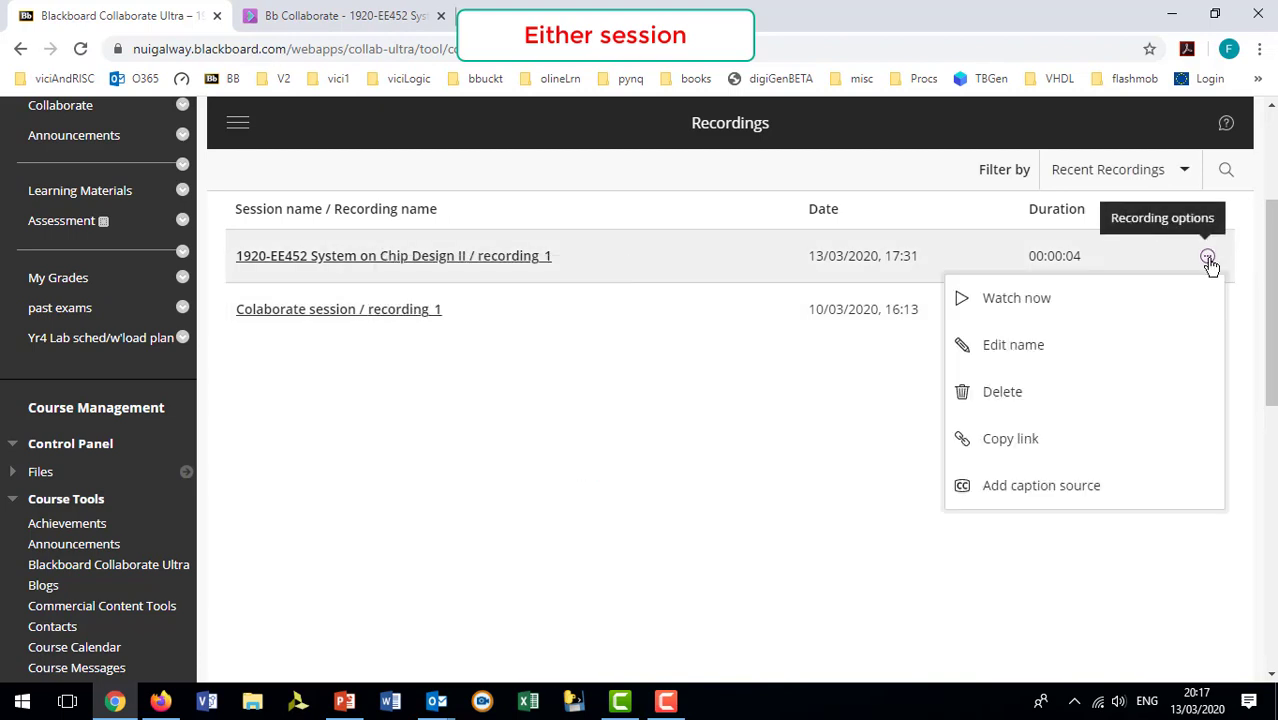